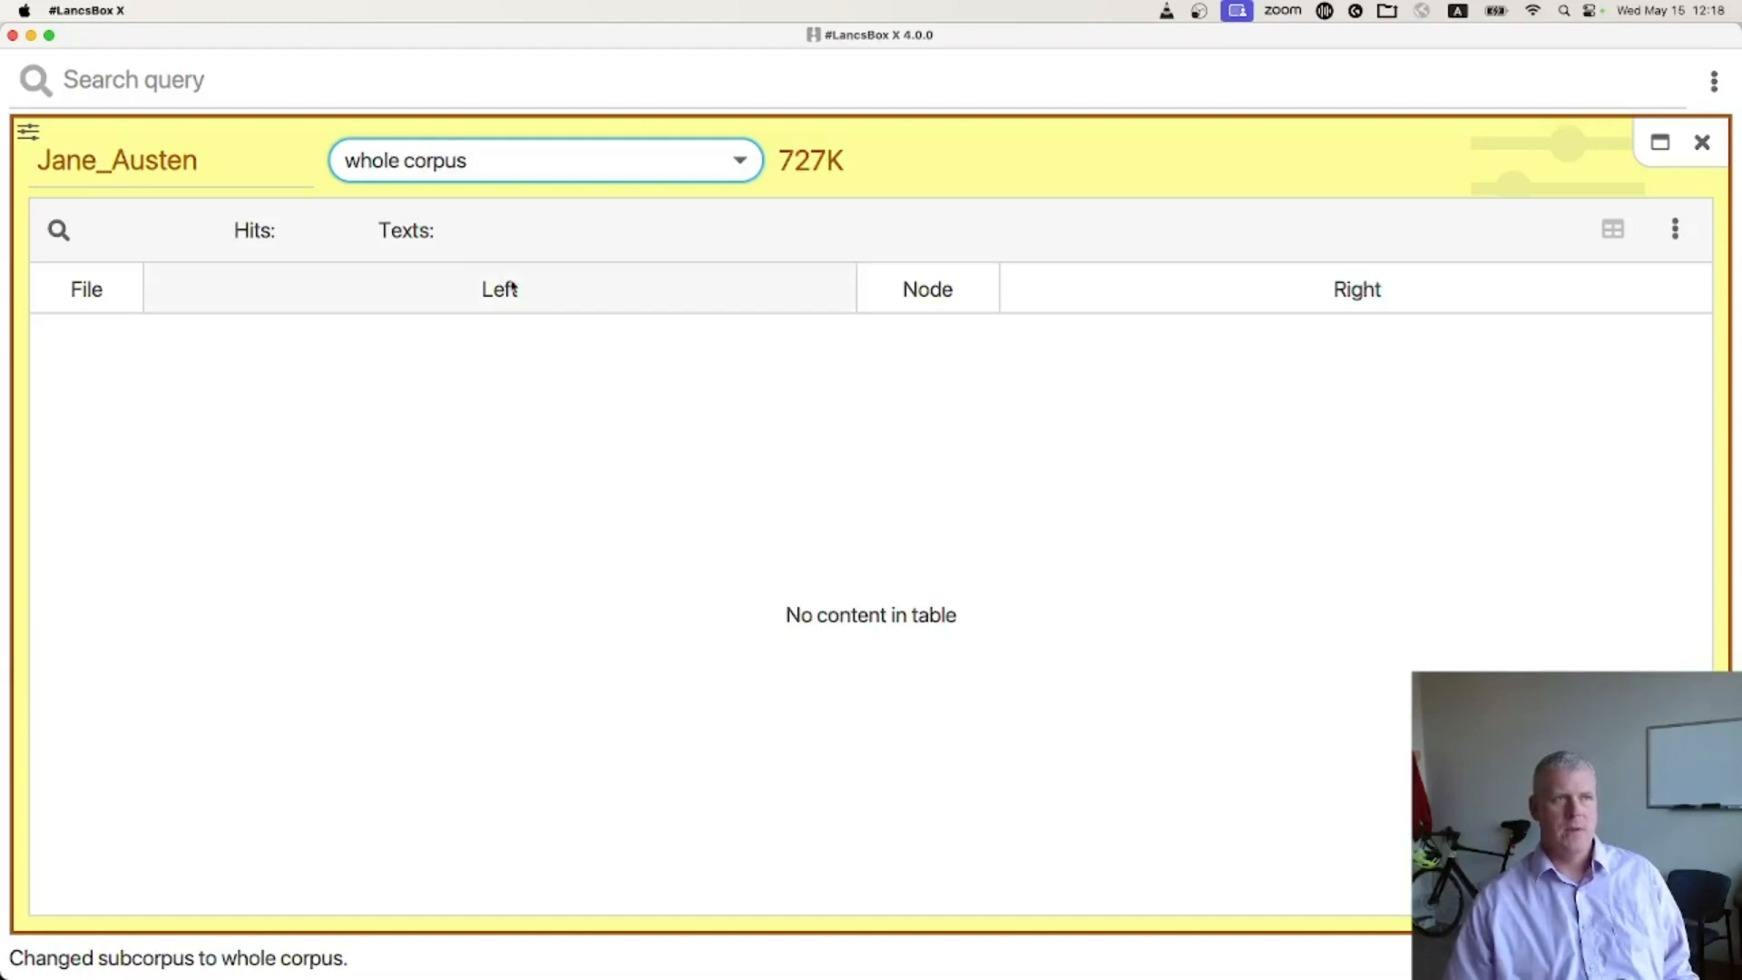
Select Jane_Austen as the corpus for the open concordance tool.
left_click(33, 135)
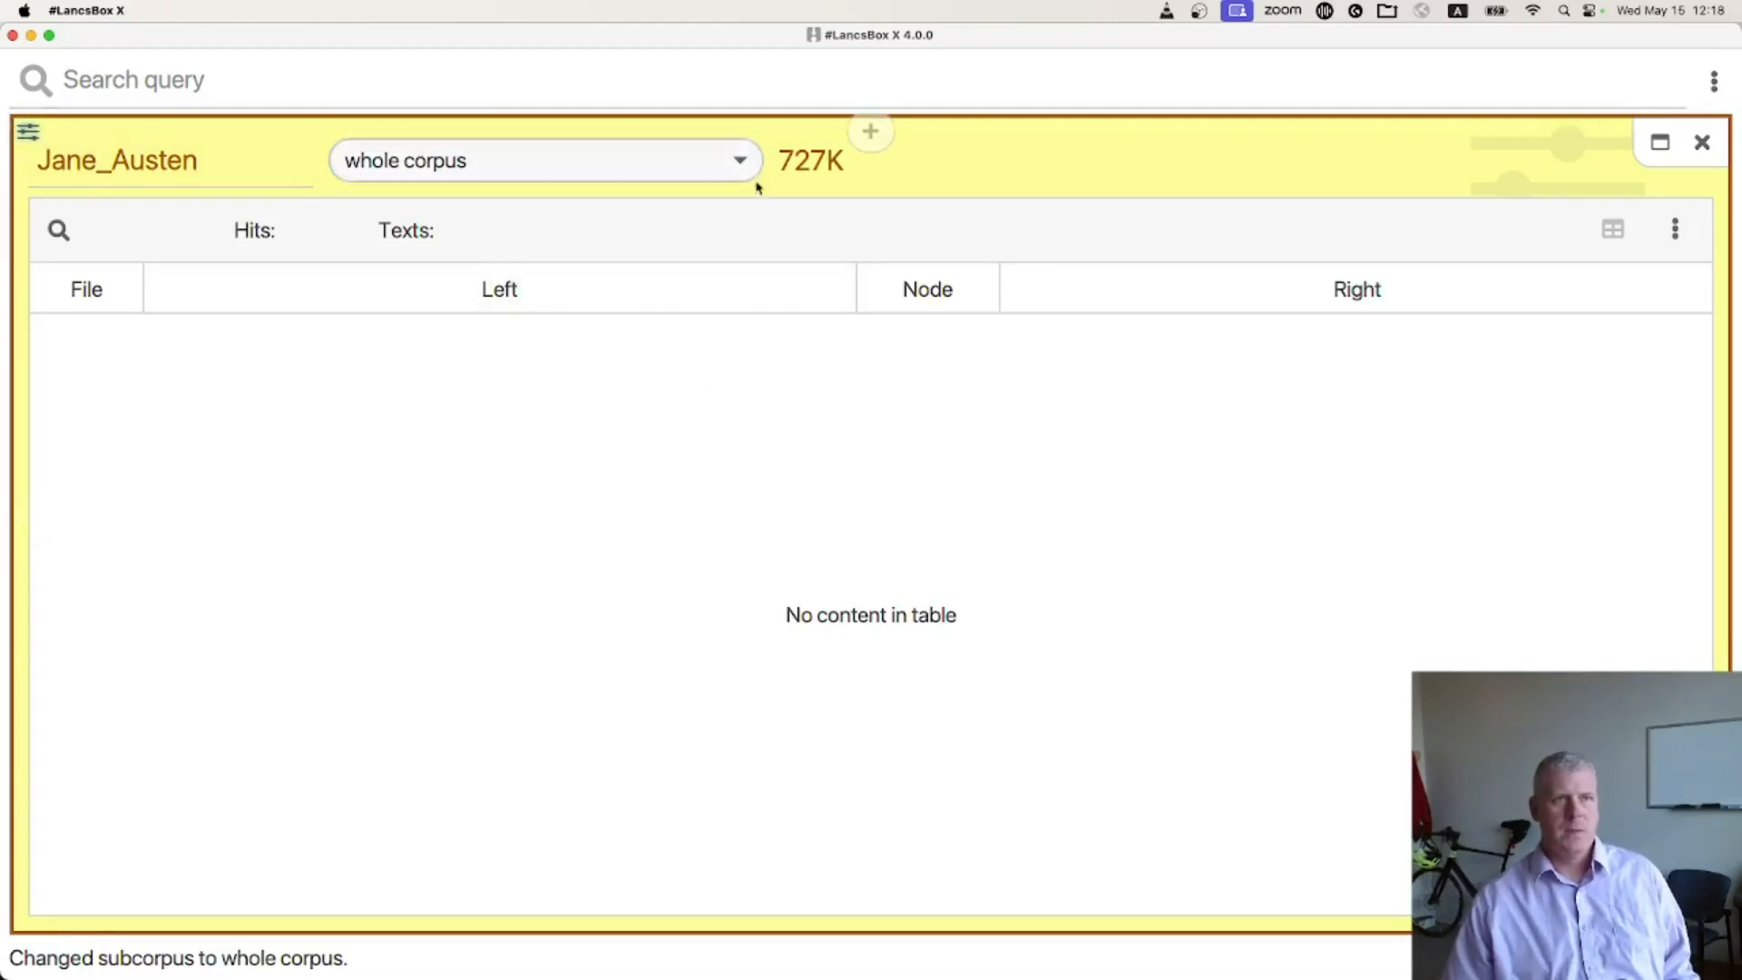
left_click(177, 172)
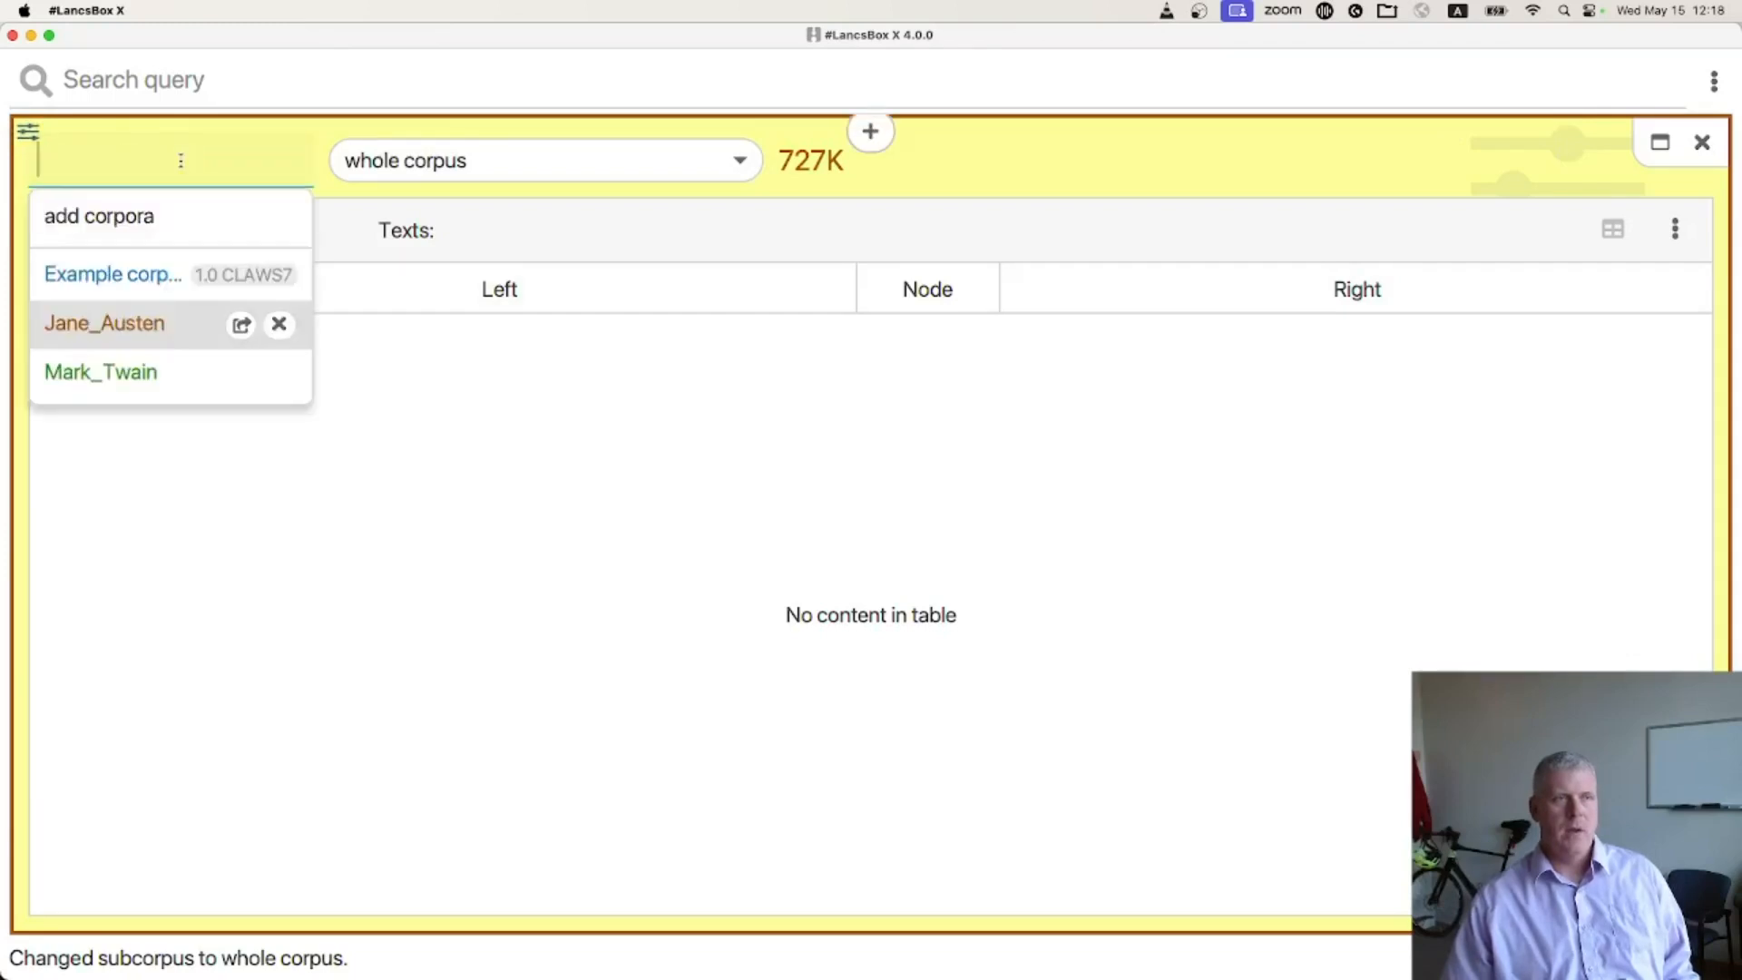
left_click(161, 332)
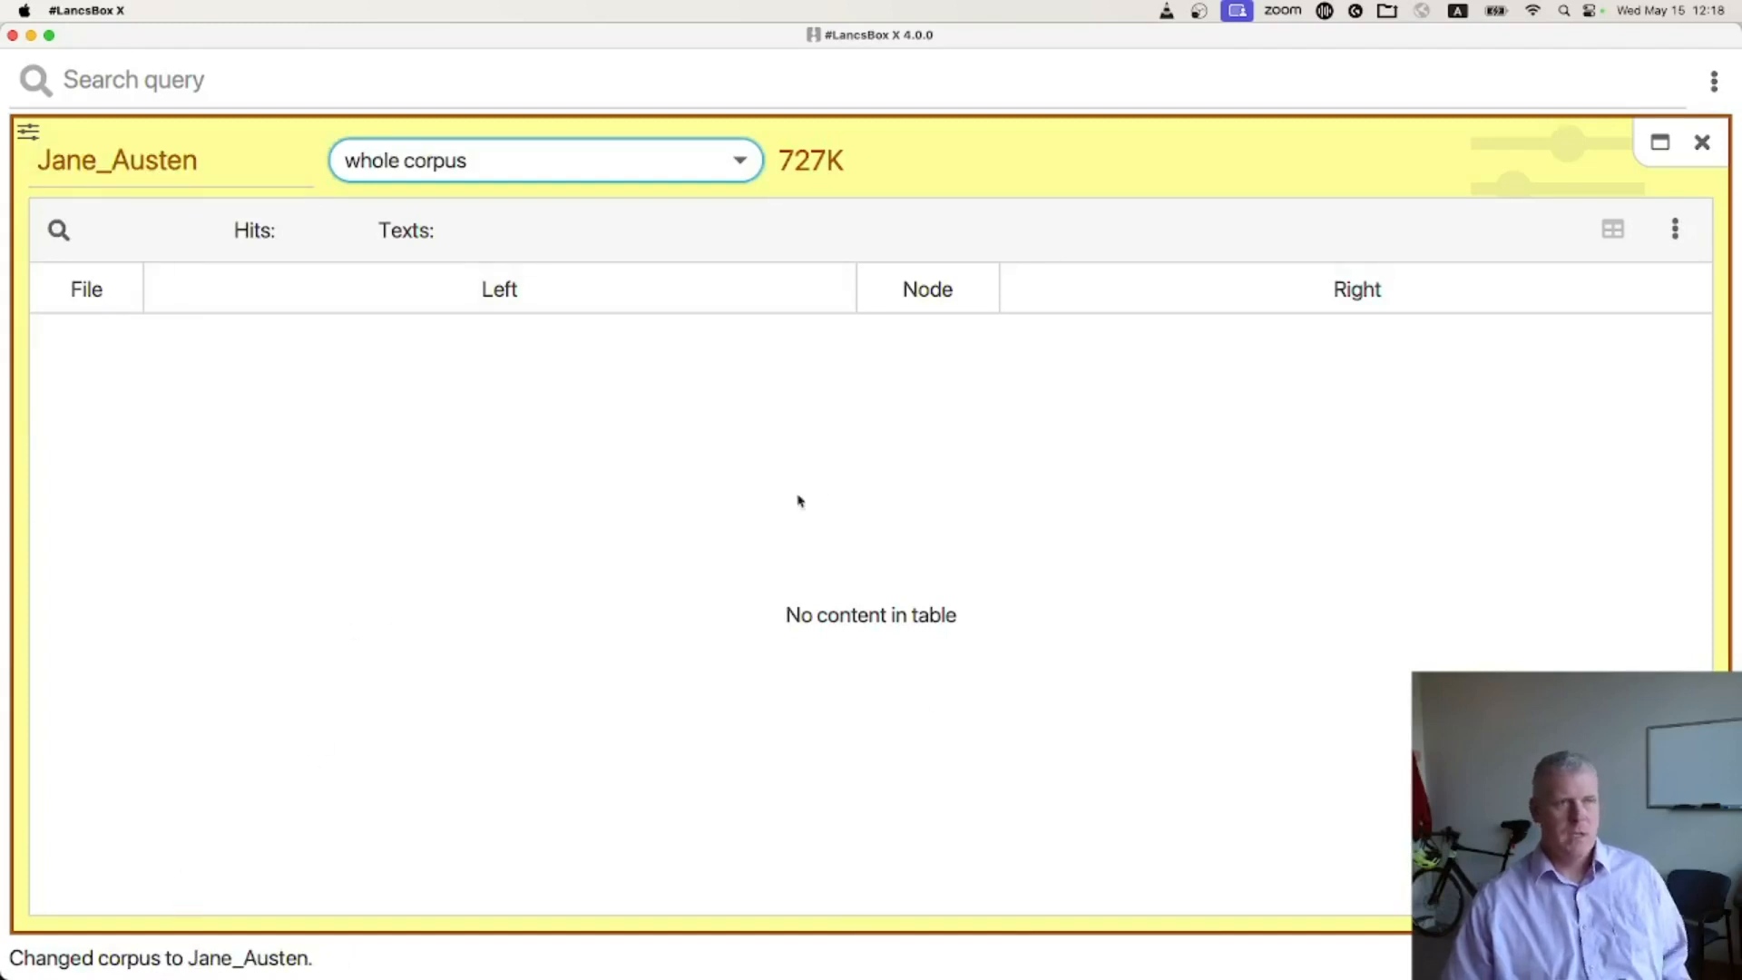
Add a Words tool for the Jane_Austen corpus and close the empty concordance tool beside it.
left_click(32, 135)
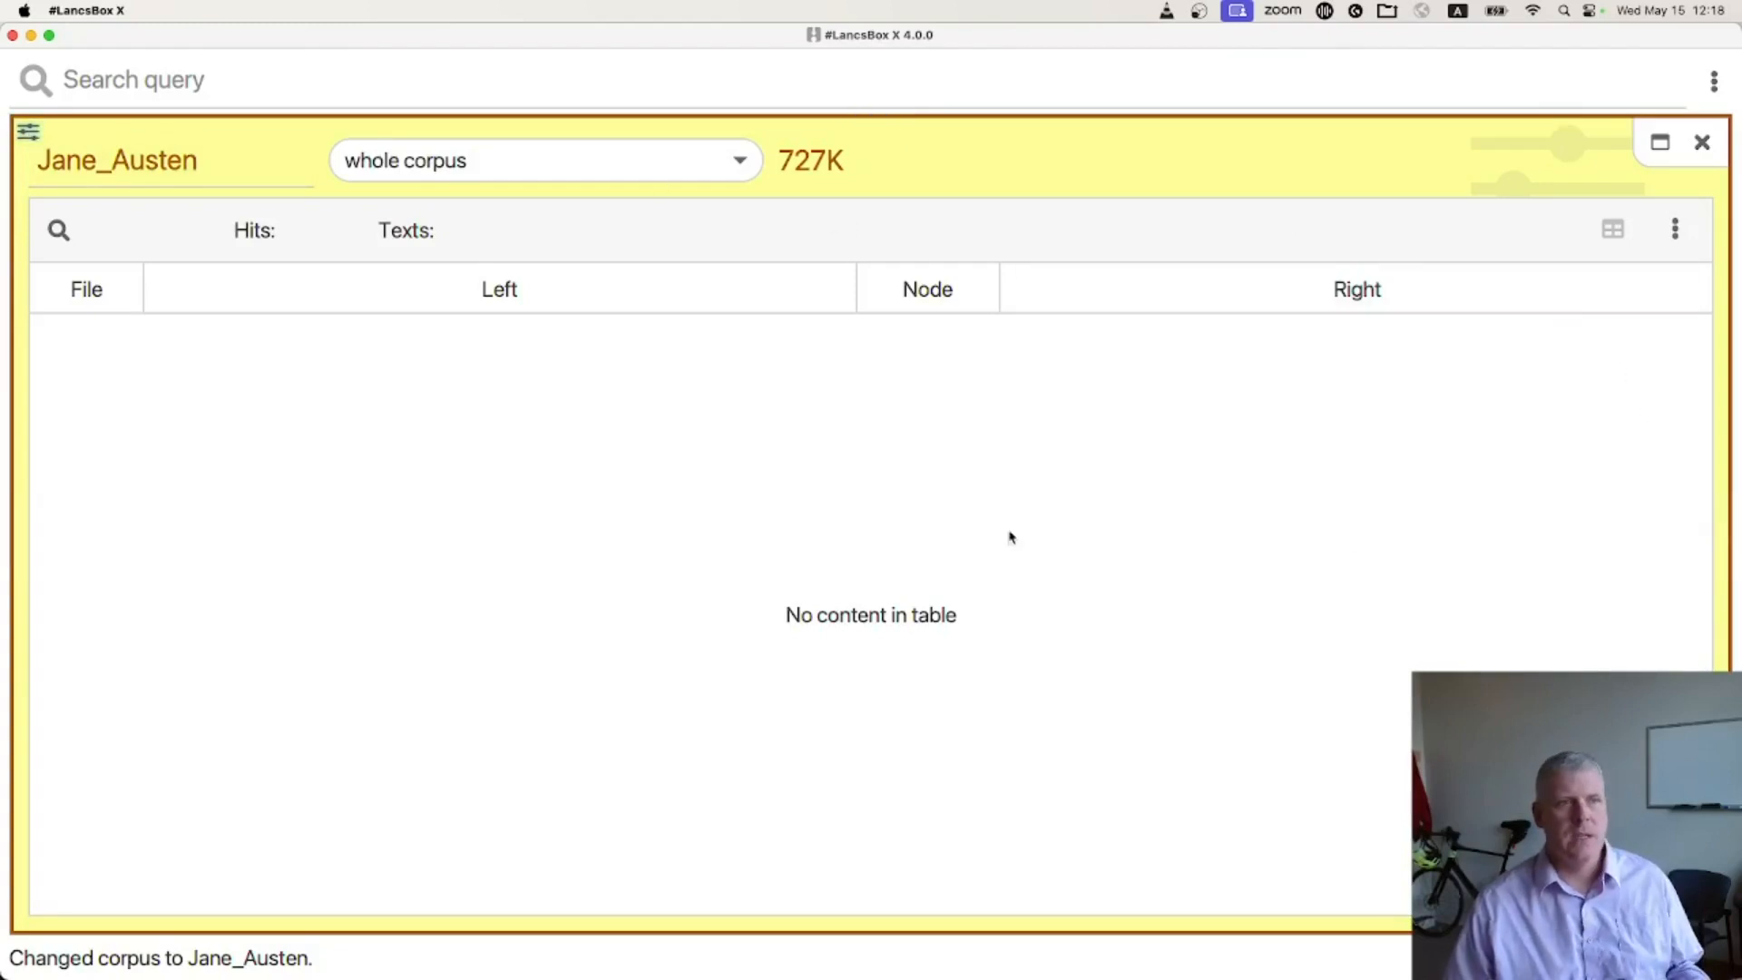
mouse_move(1715, 526)
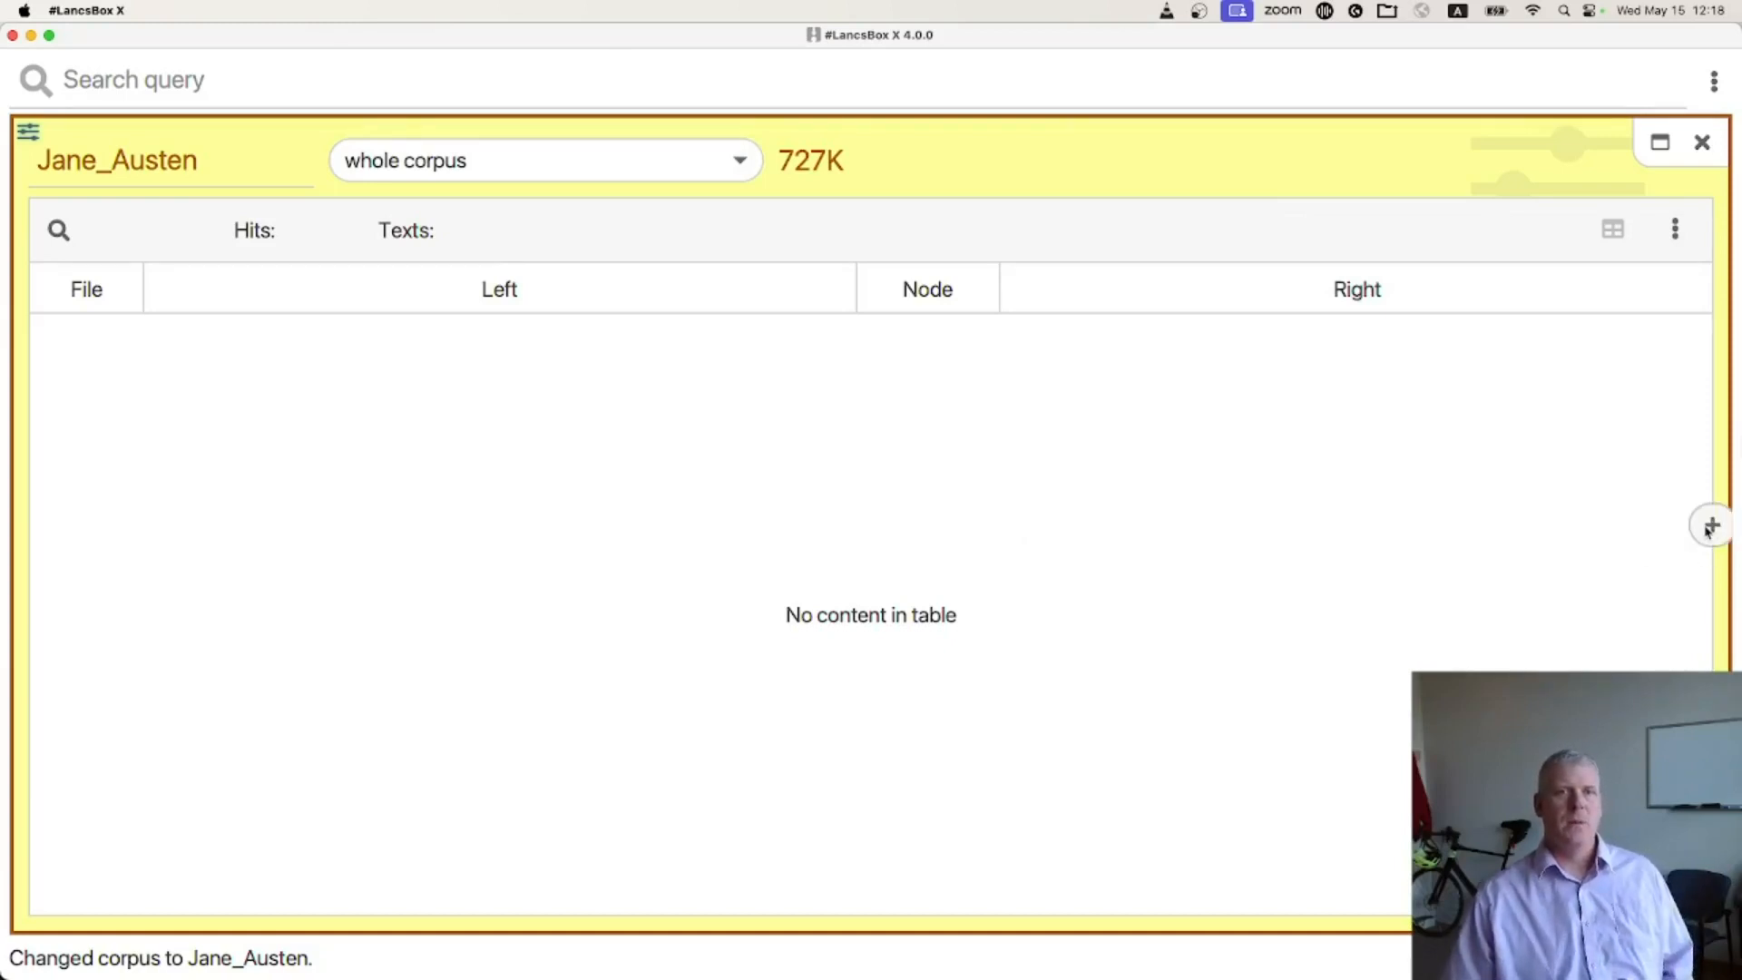
left_click(1710, 526)
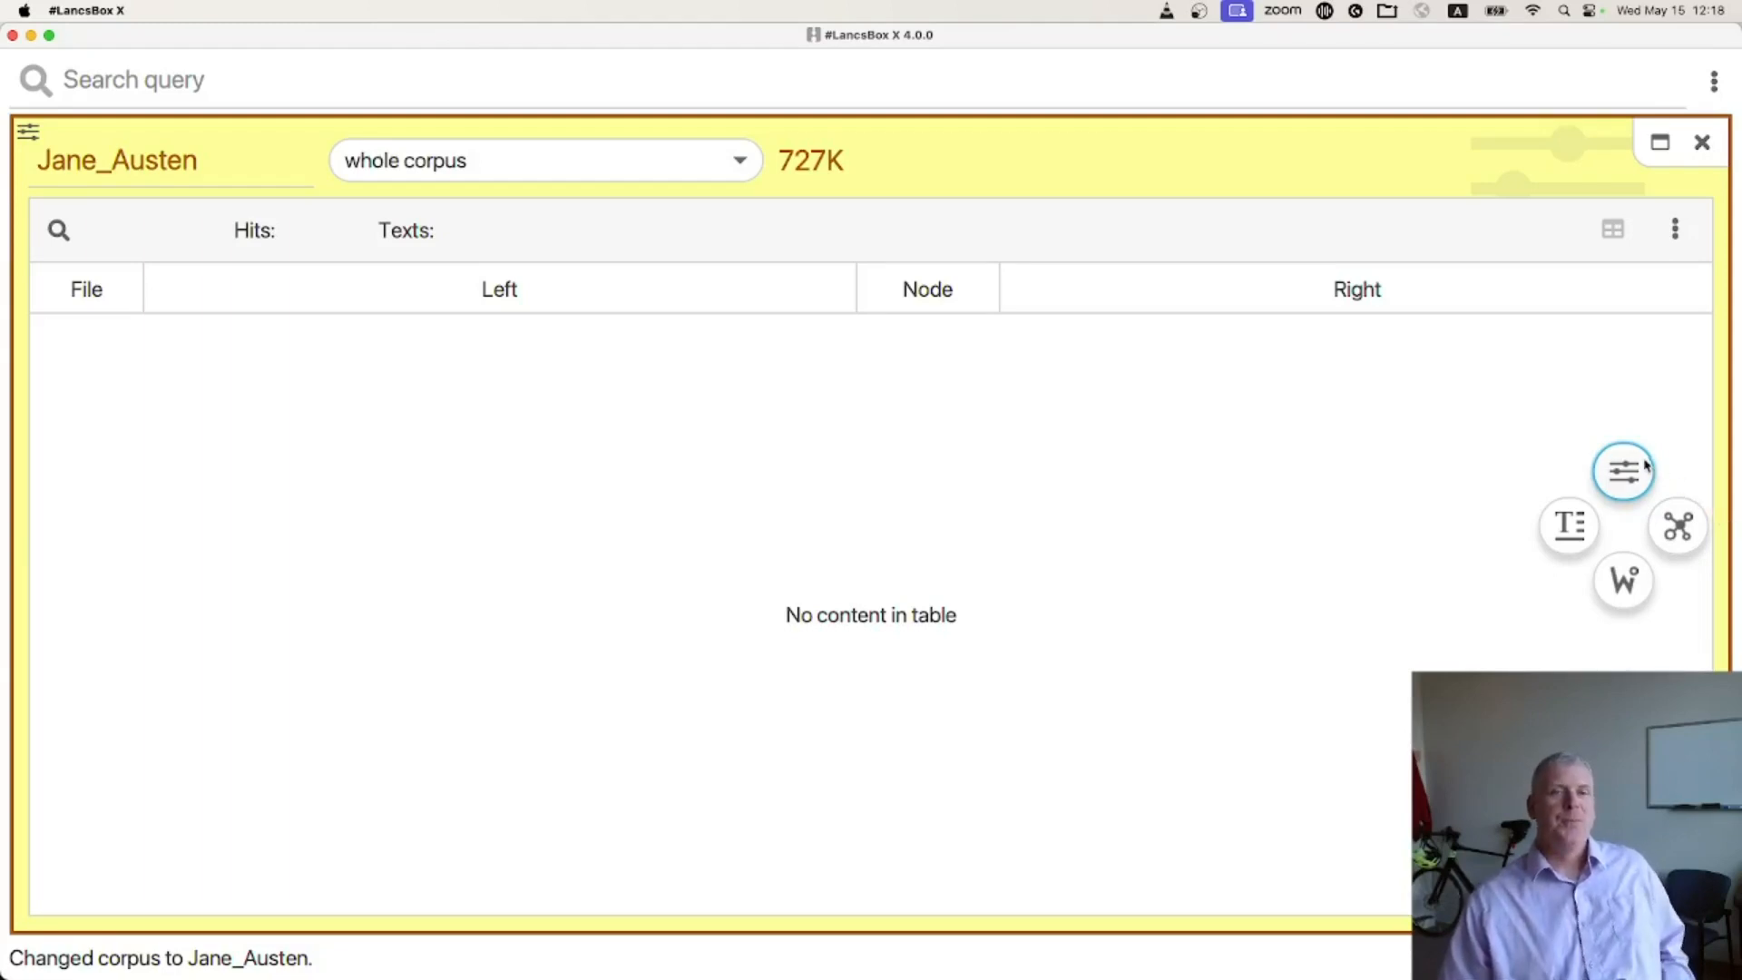
left_click(1624, 585)
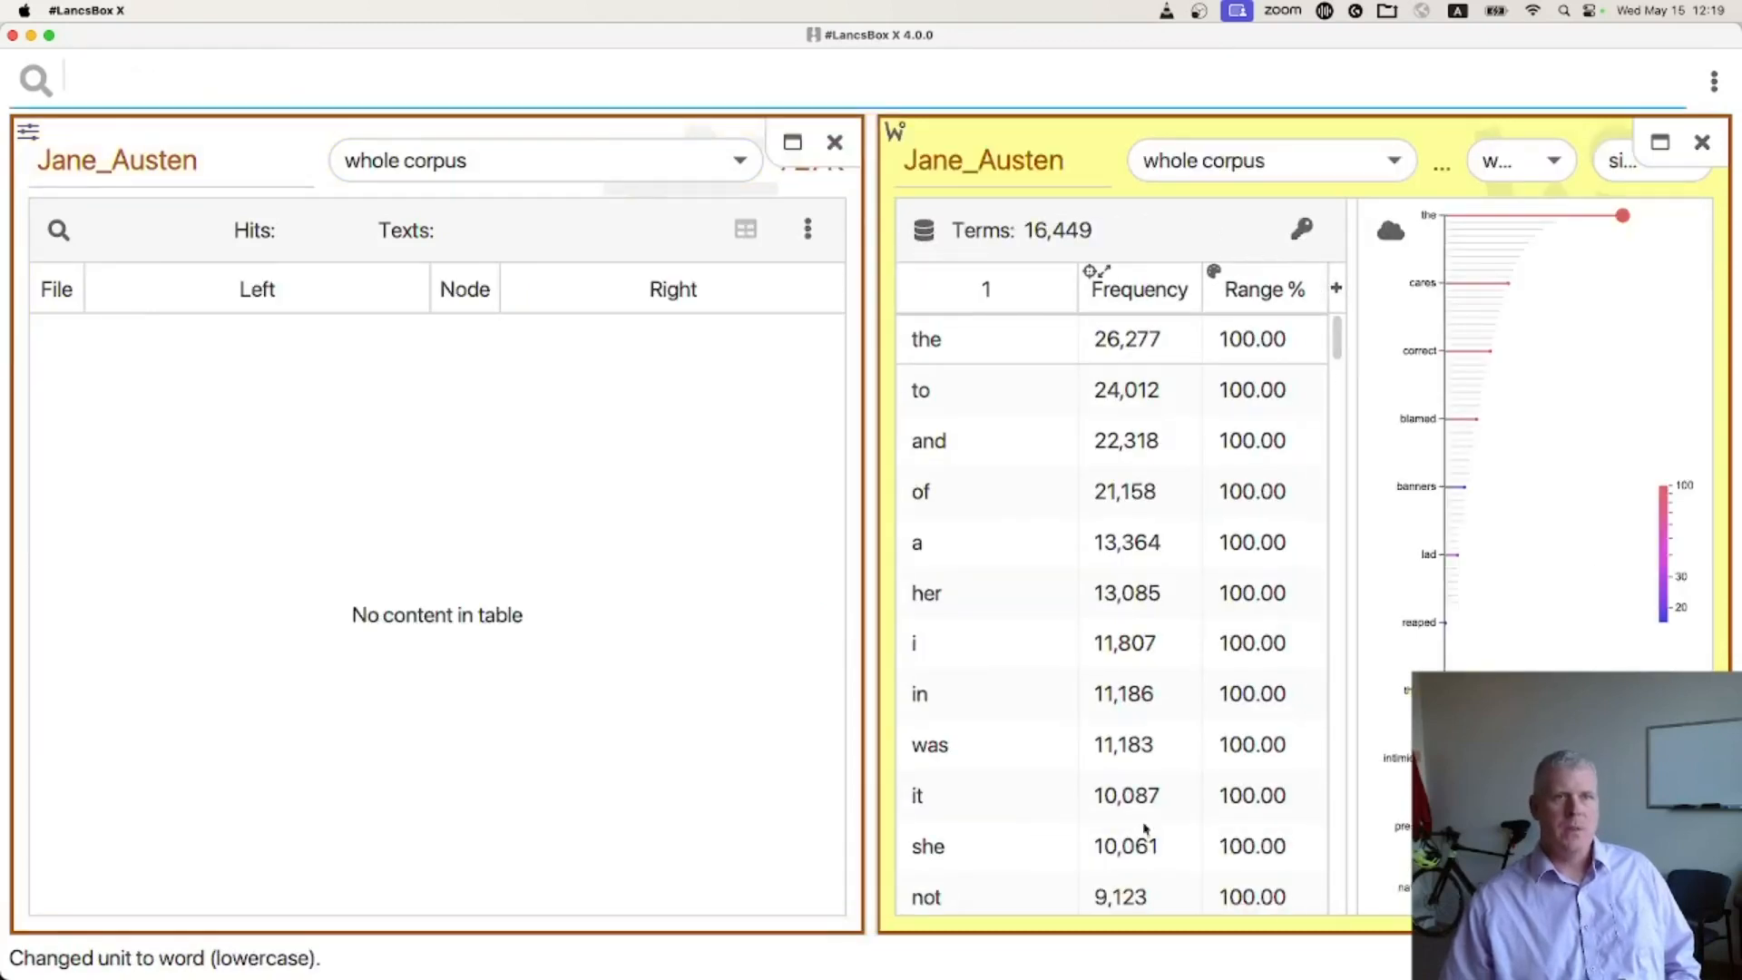
left_click(835, 144)
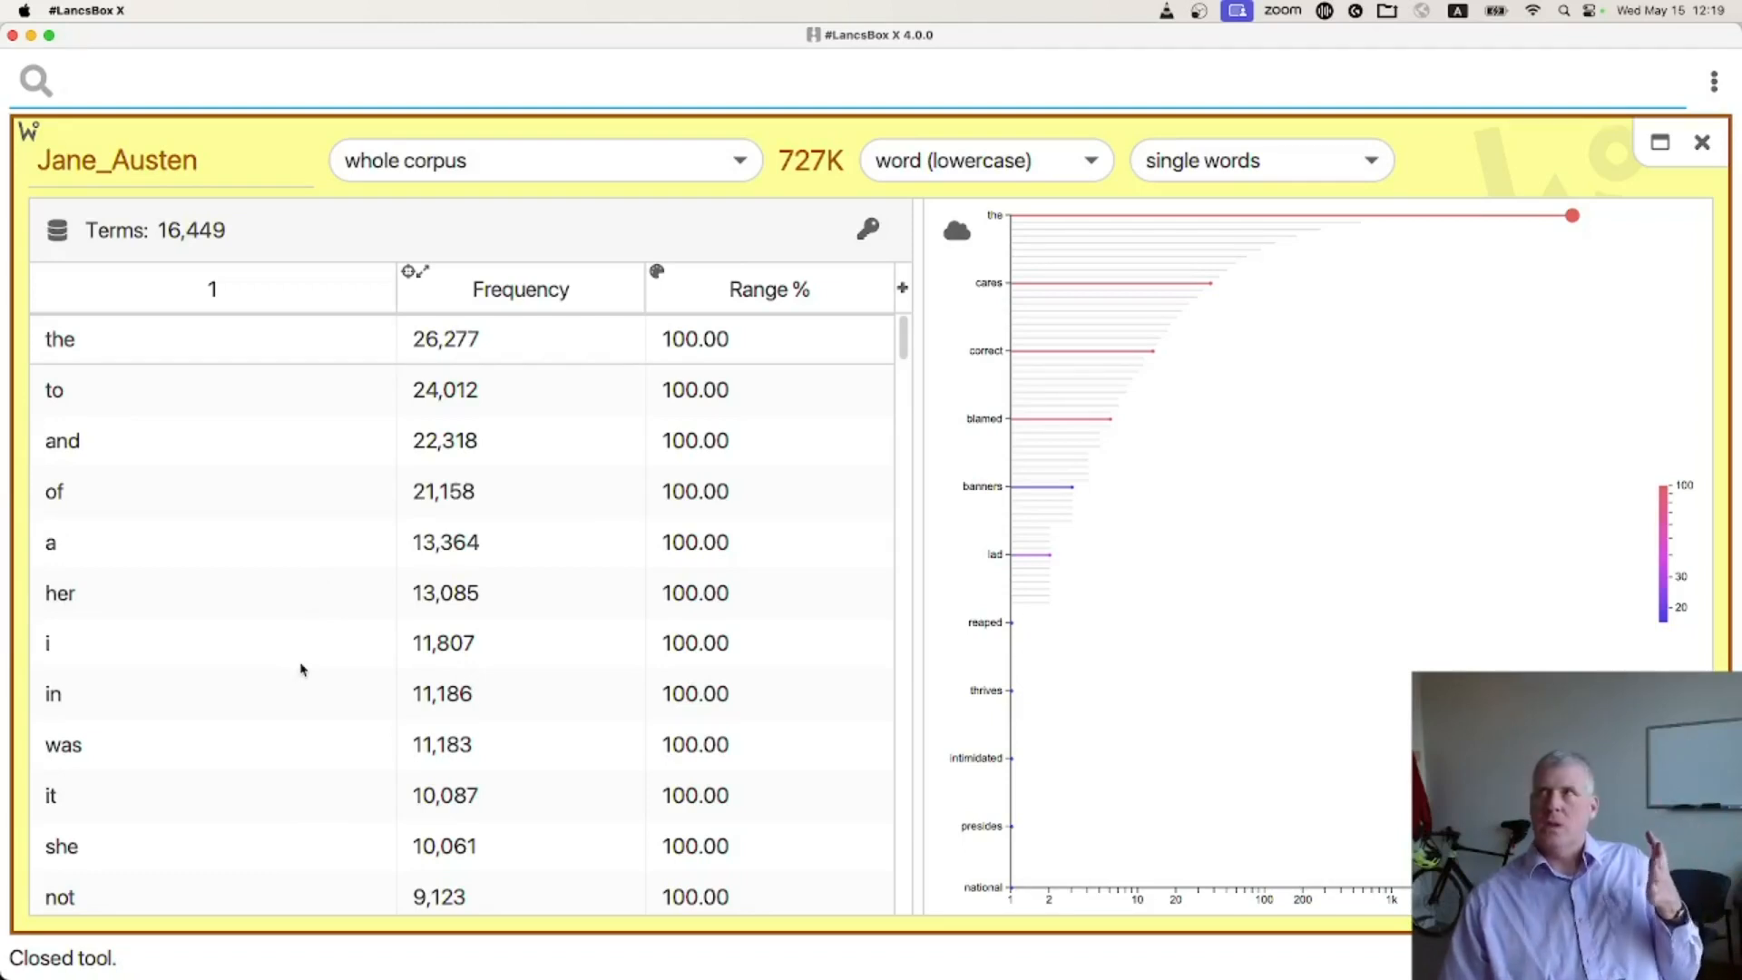
Examine the frequency and Range % columns of the Jane_Austen word list, previewing concordance lines for frequent words such as "i", "to" and "the".
mouse_move(302, 670)
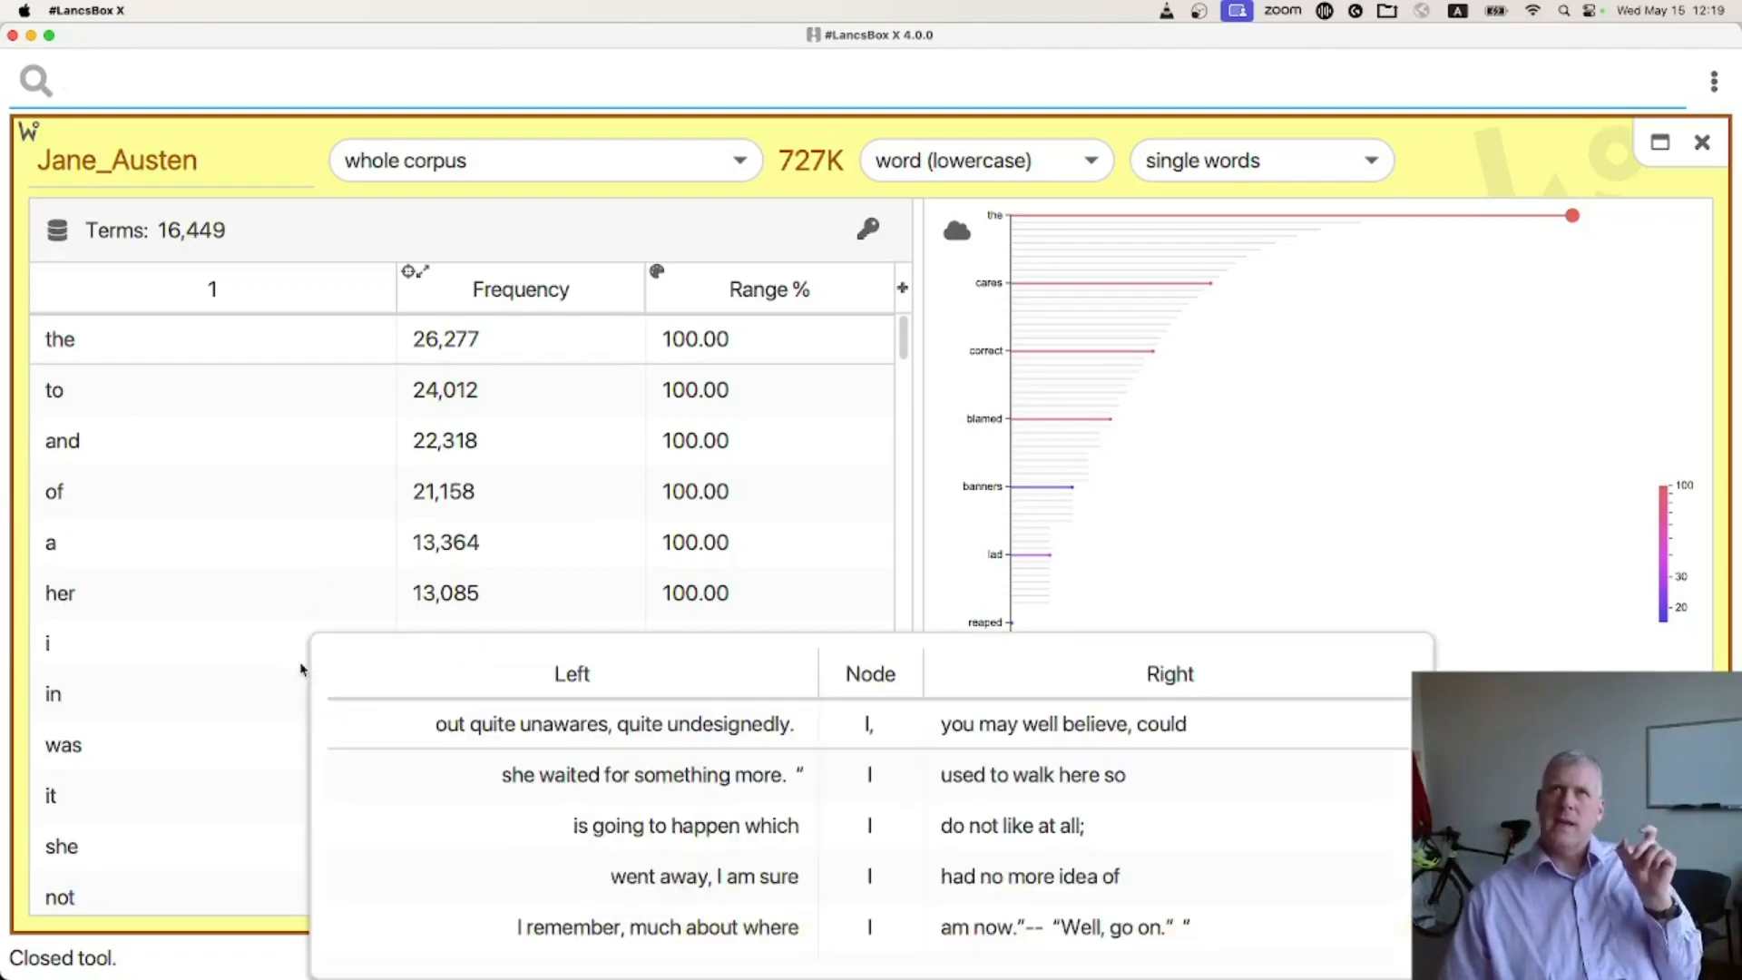
mouse_move(442, 440)
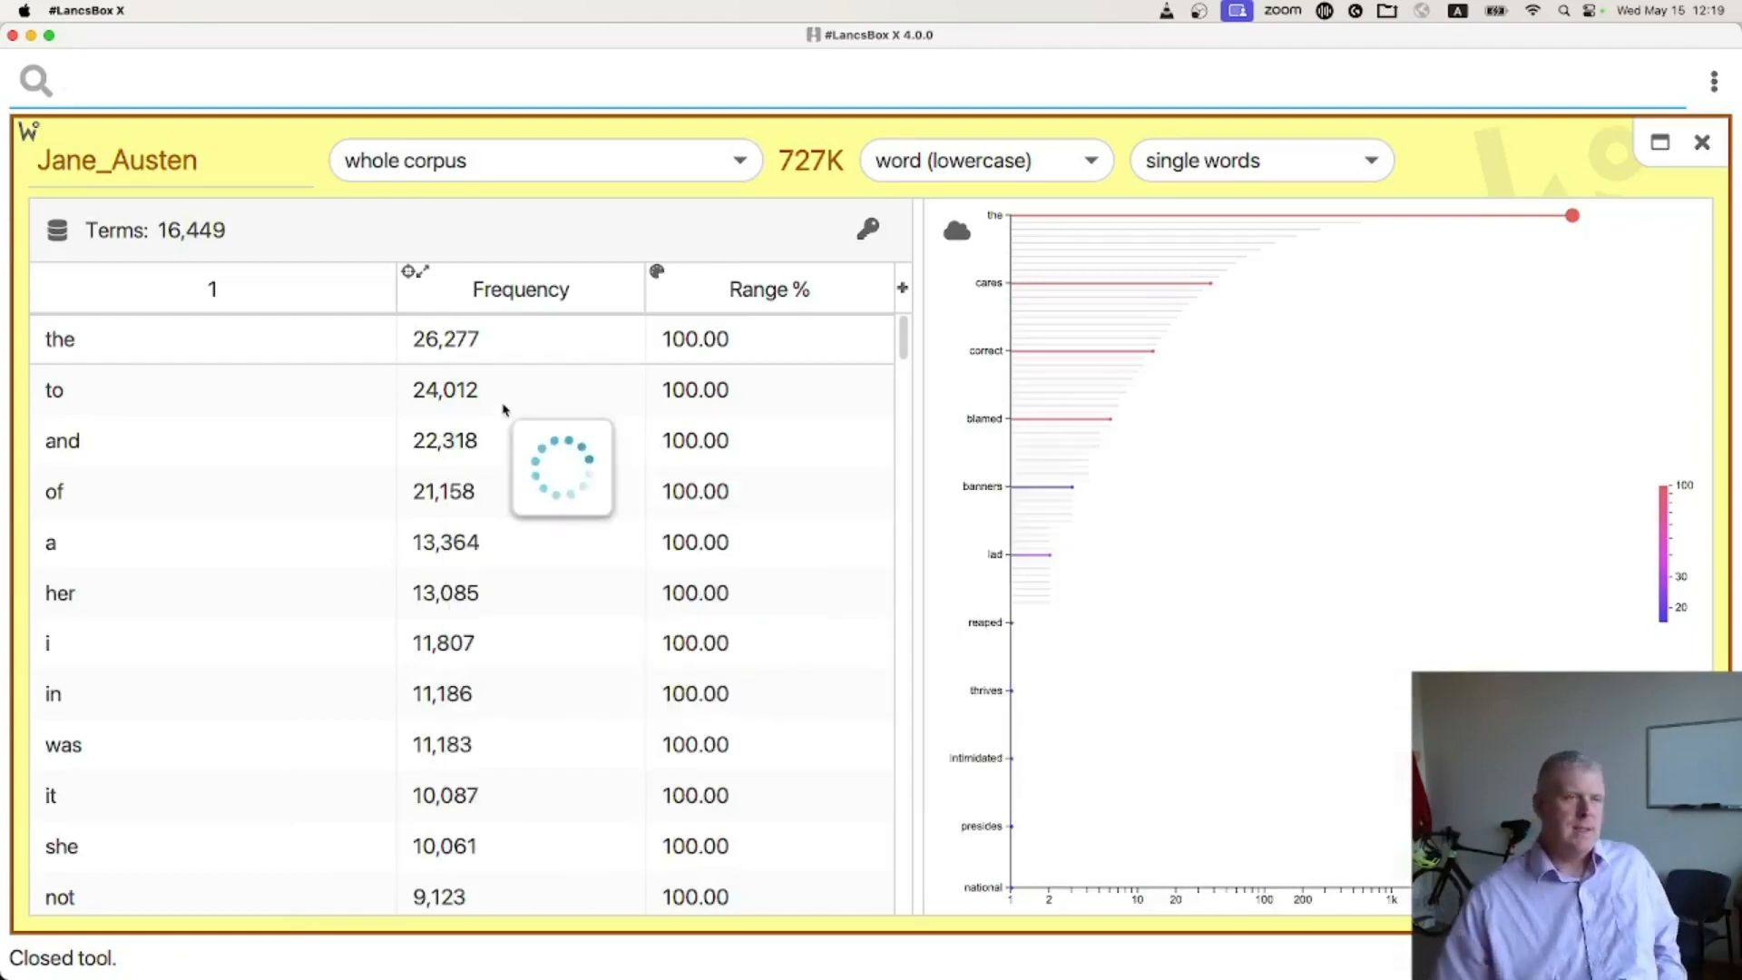
mouse_move(505, 408)
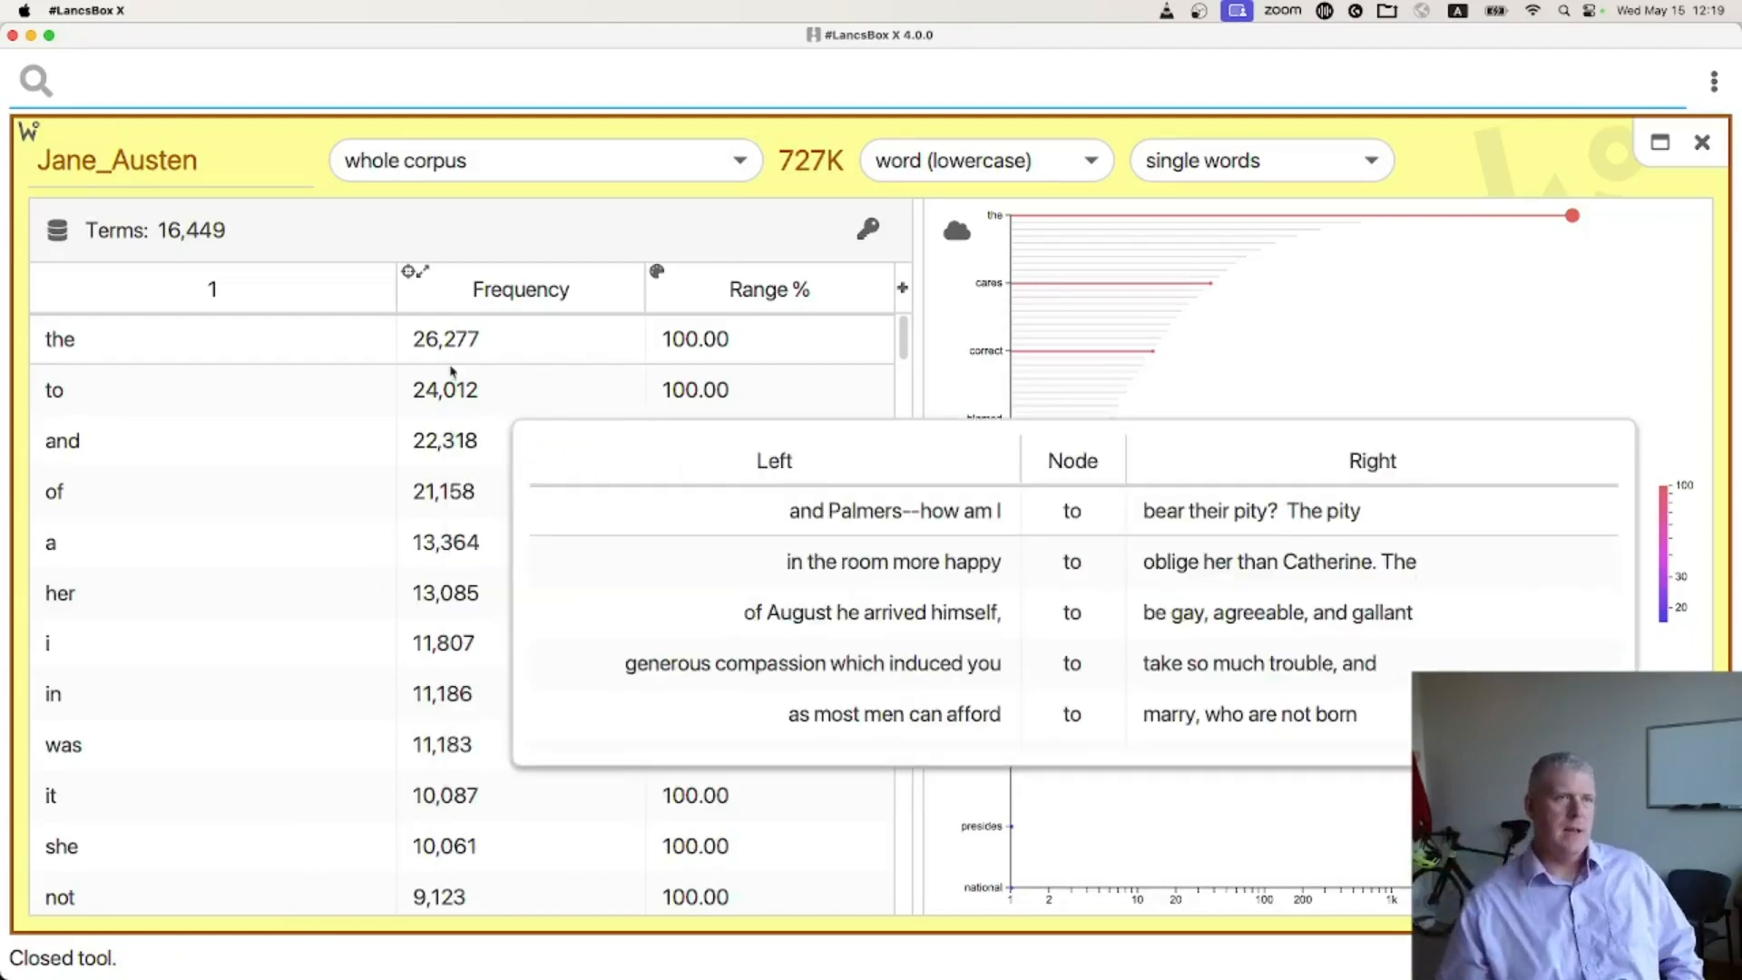
mouse_move(289, 473)
mouse_move(399, 704)
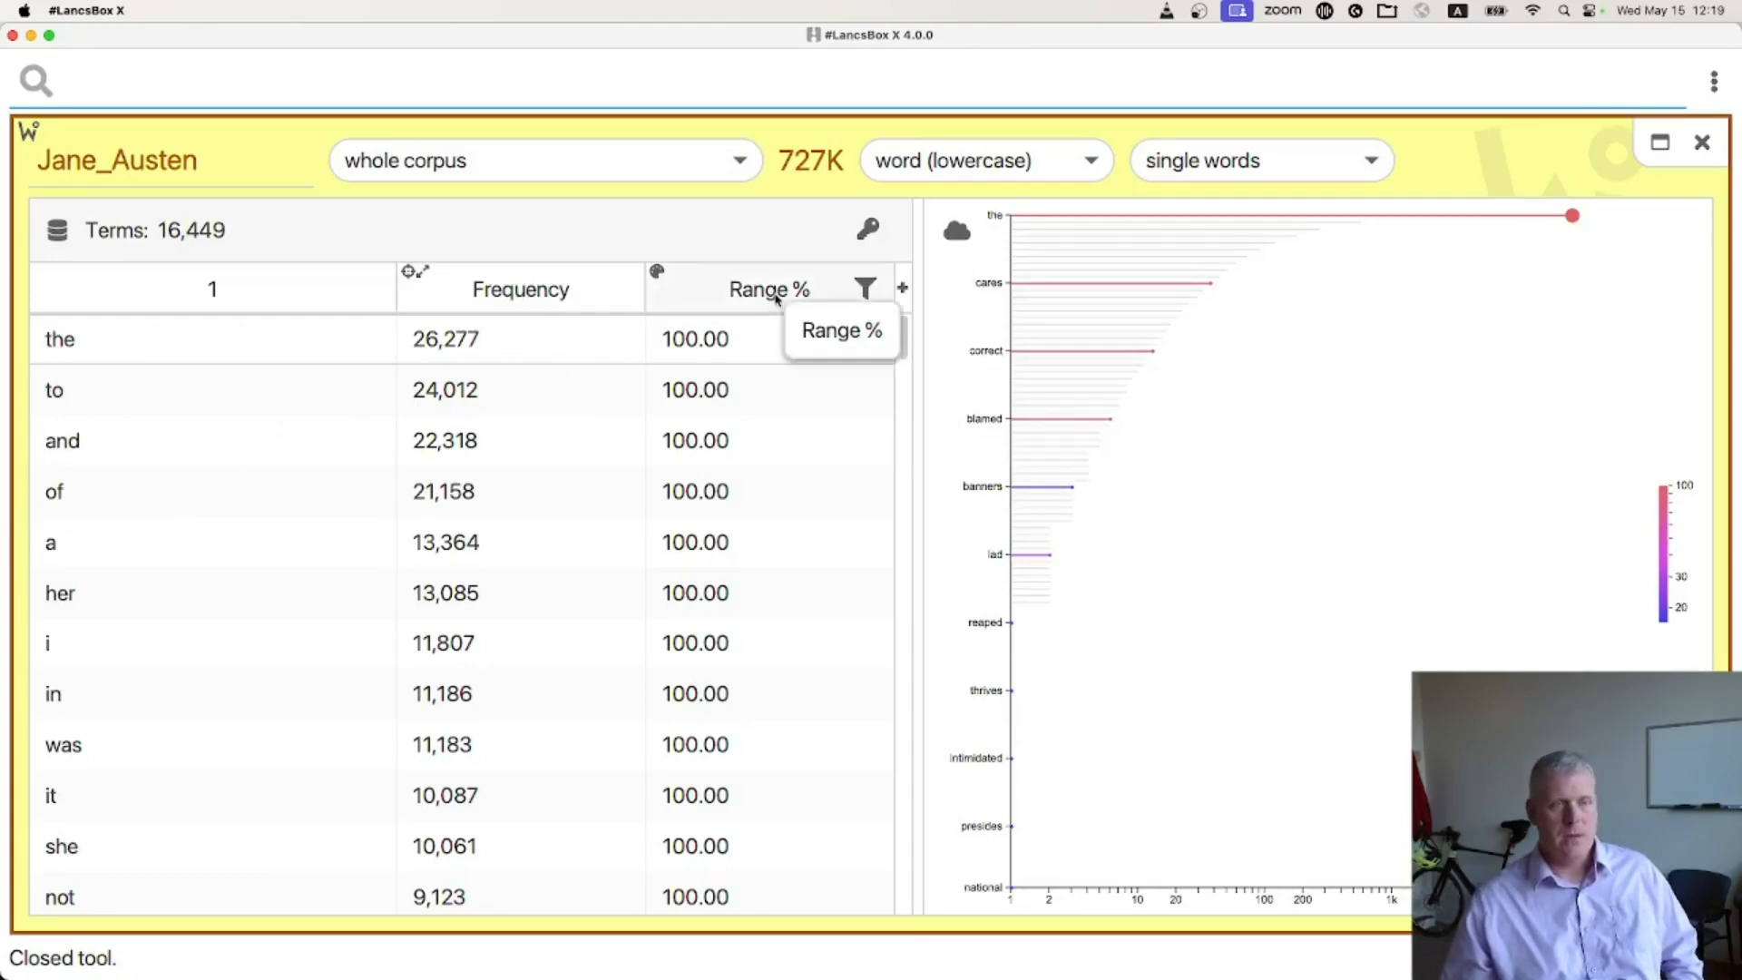
left_click(750, 354)
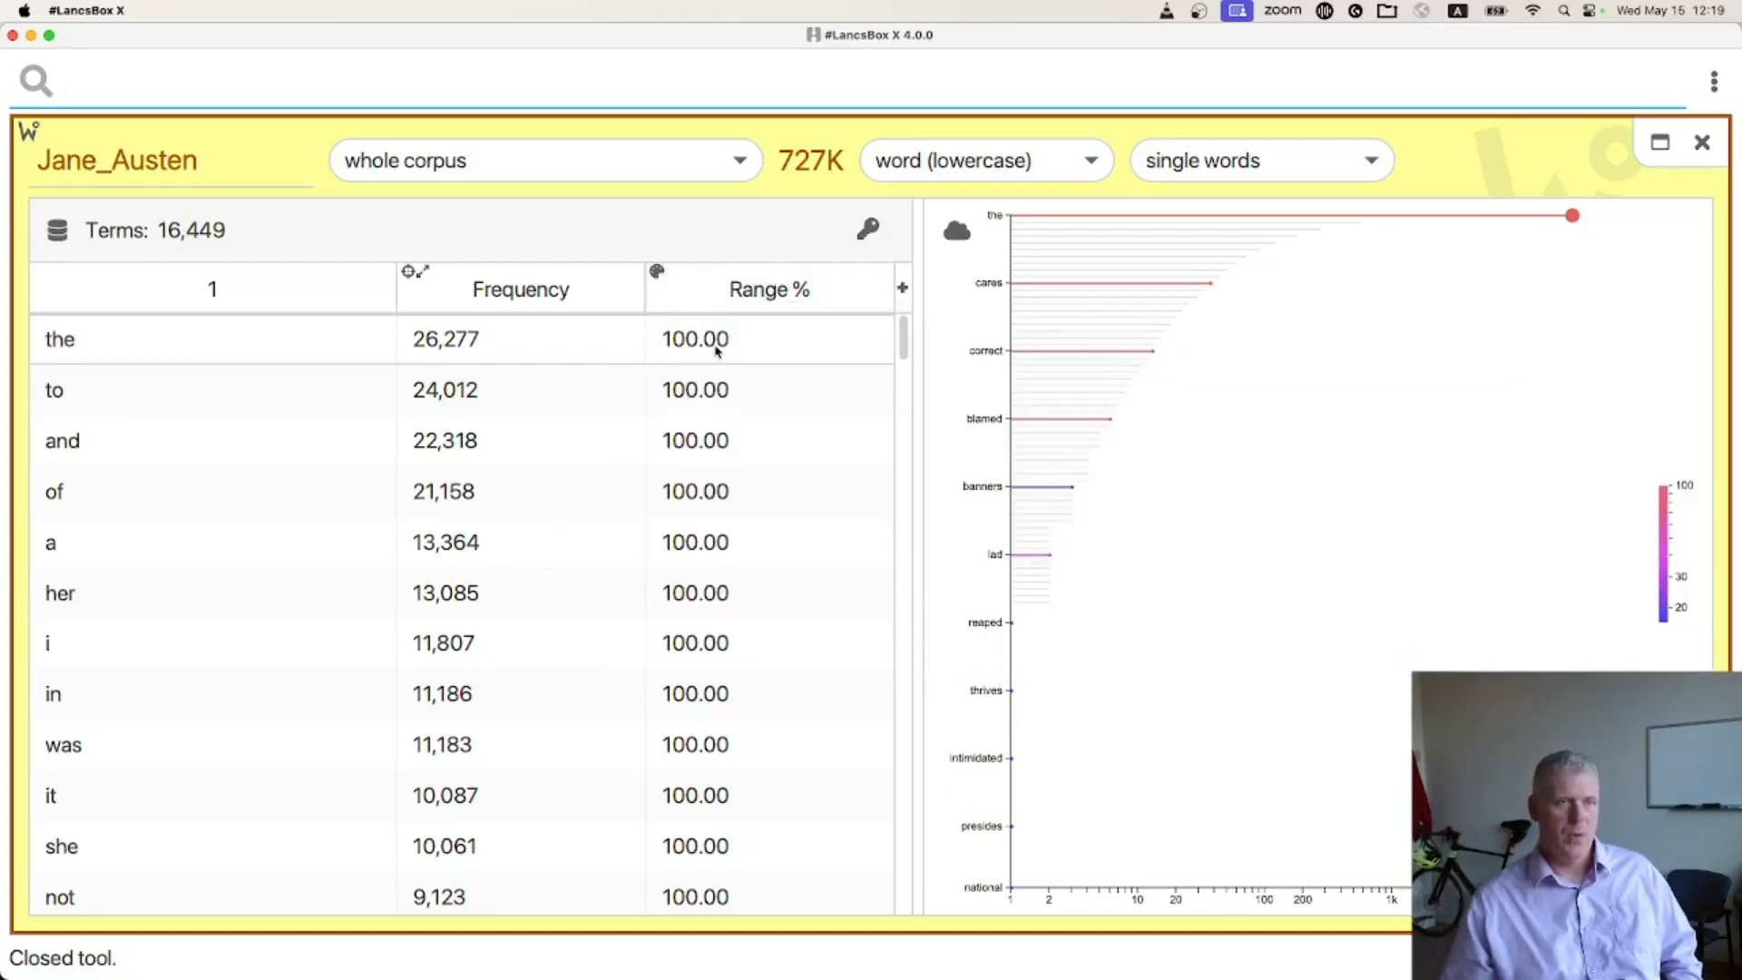
mouse_move(717, 349)
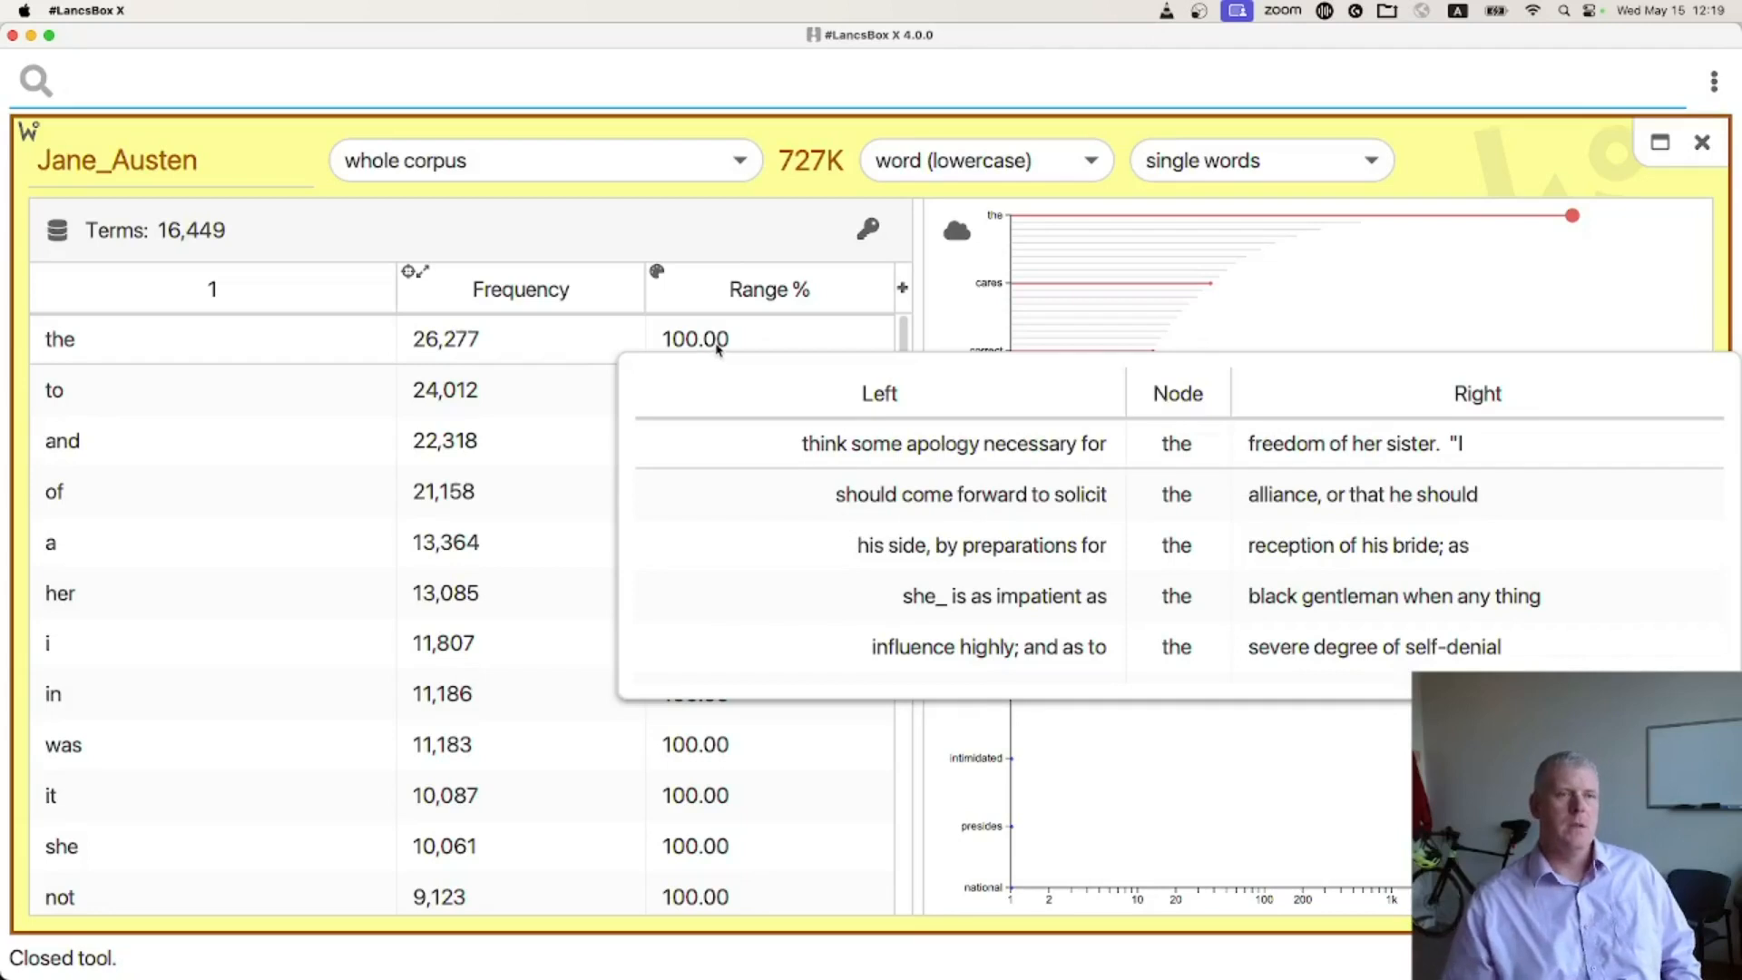
Open the keywords comparison for Jane_Austen and set the reference corpus to Mark_Twain, whole corpus.
left_click(869, 231)
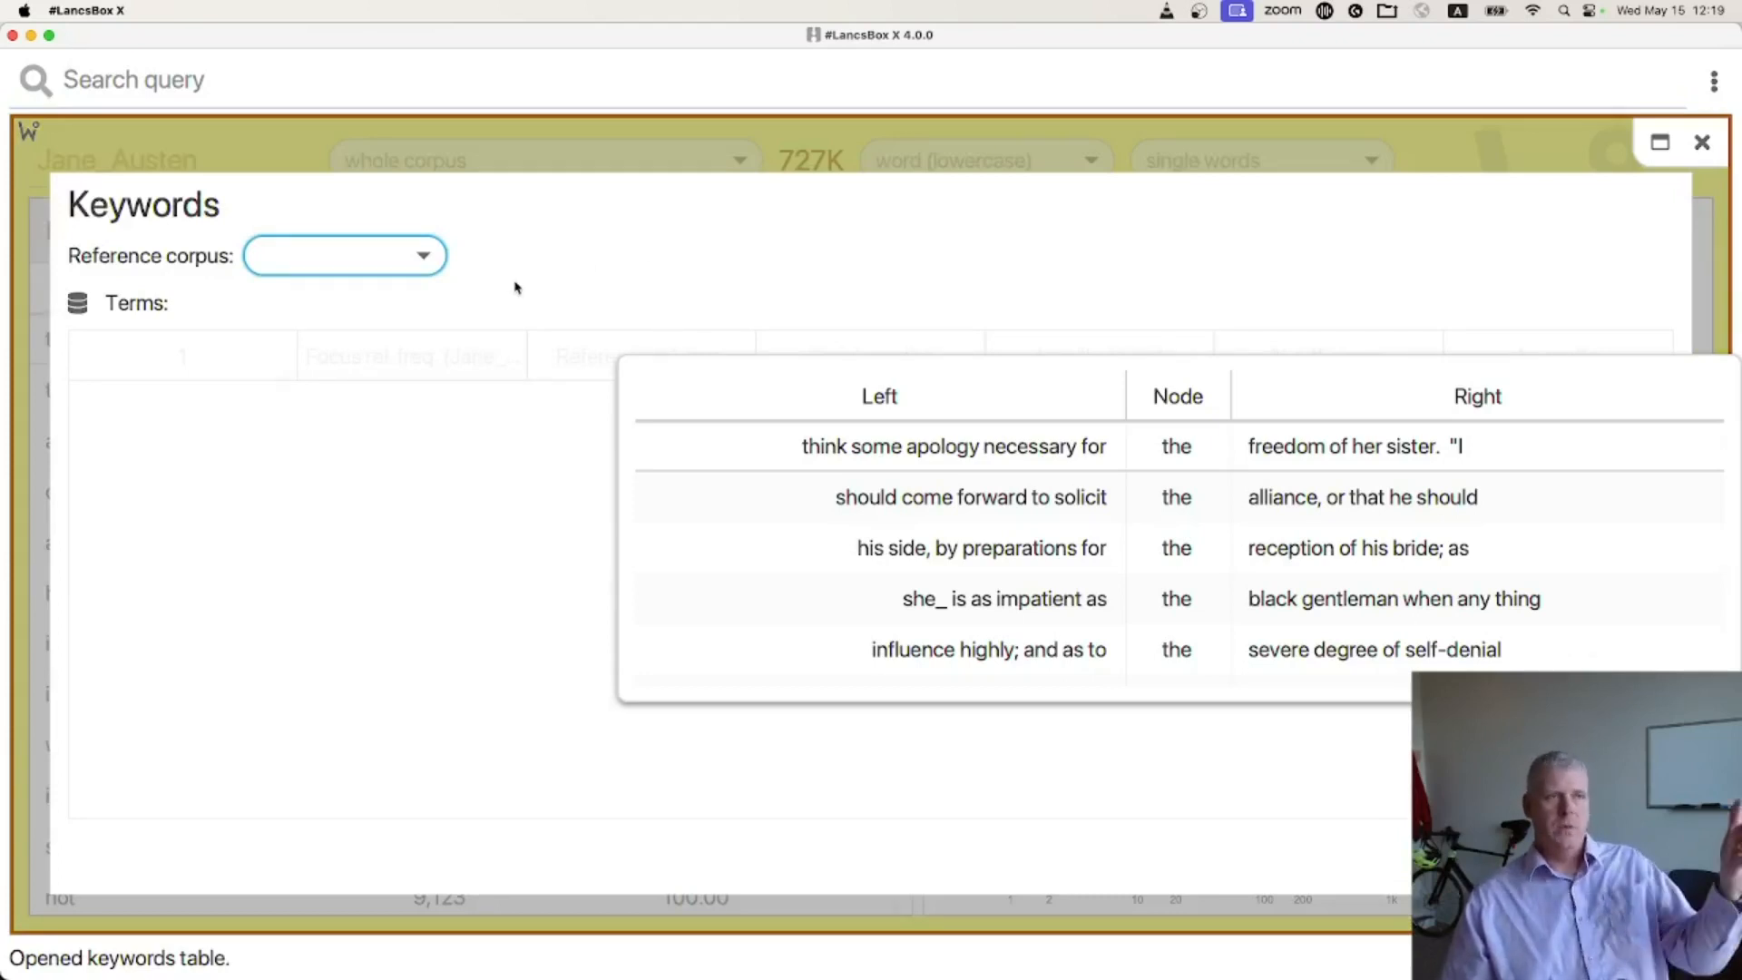
left_click(422, 257)
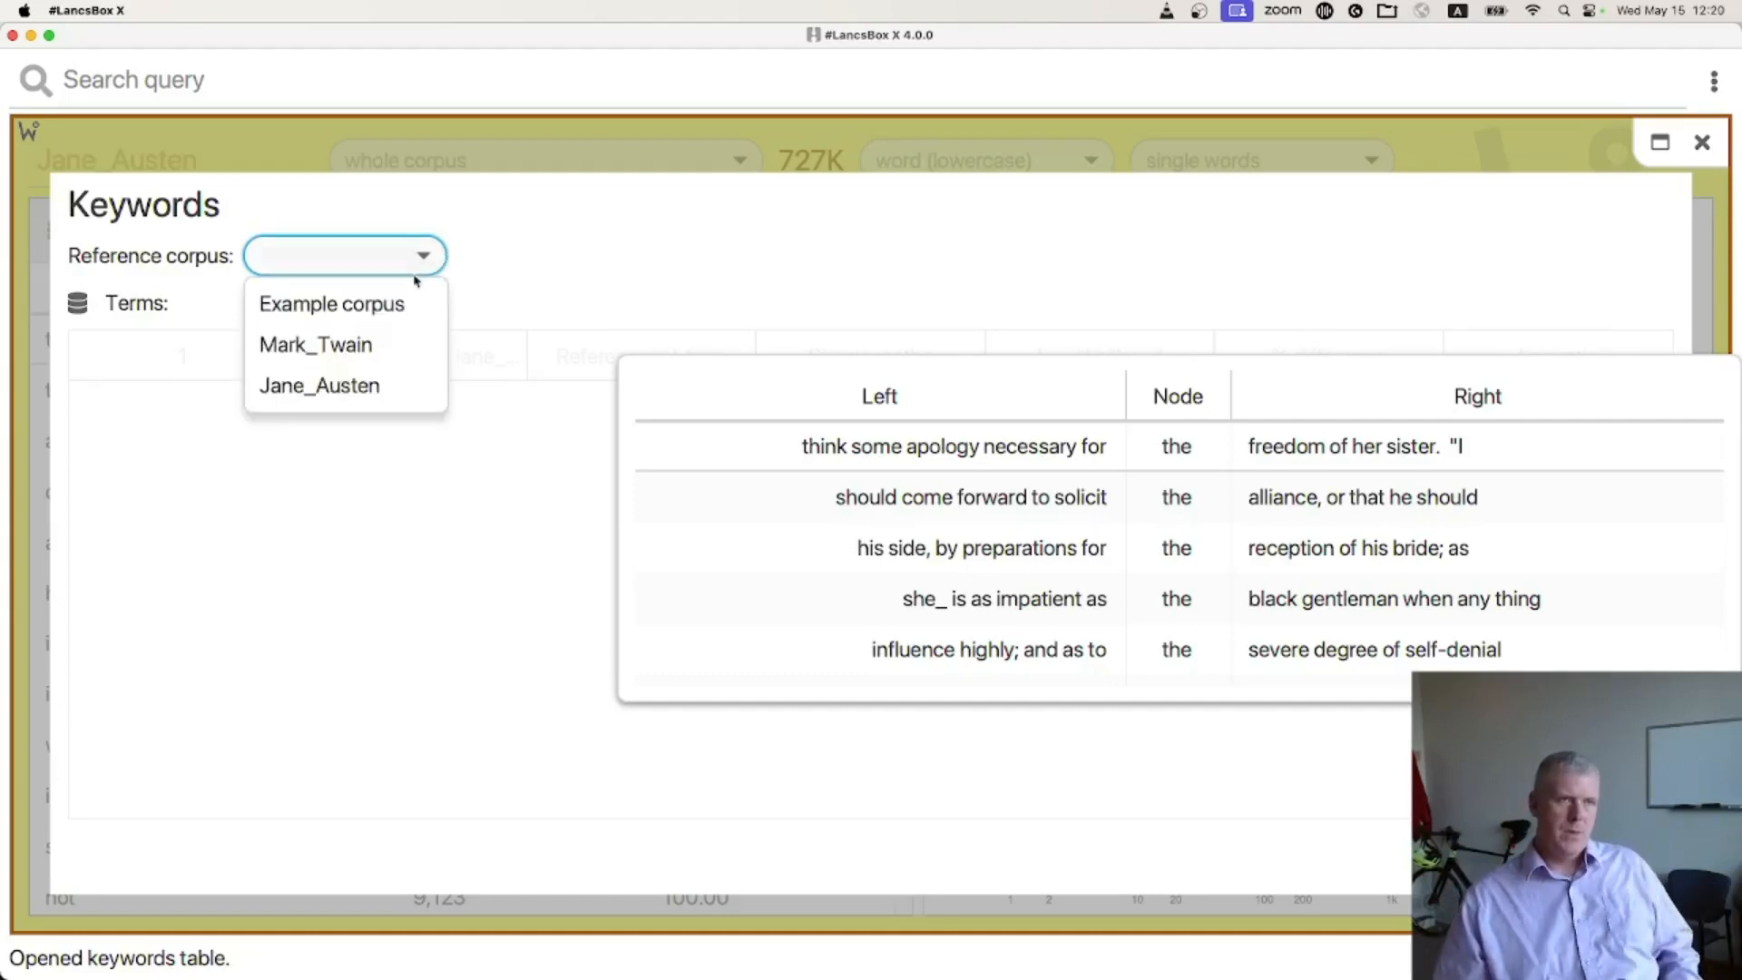
left_click(364, 346)
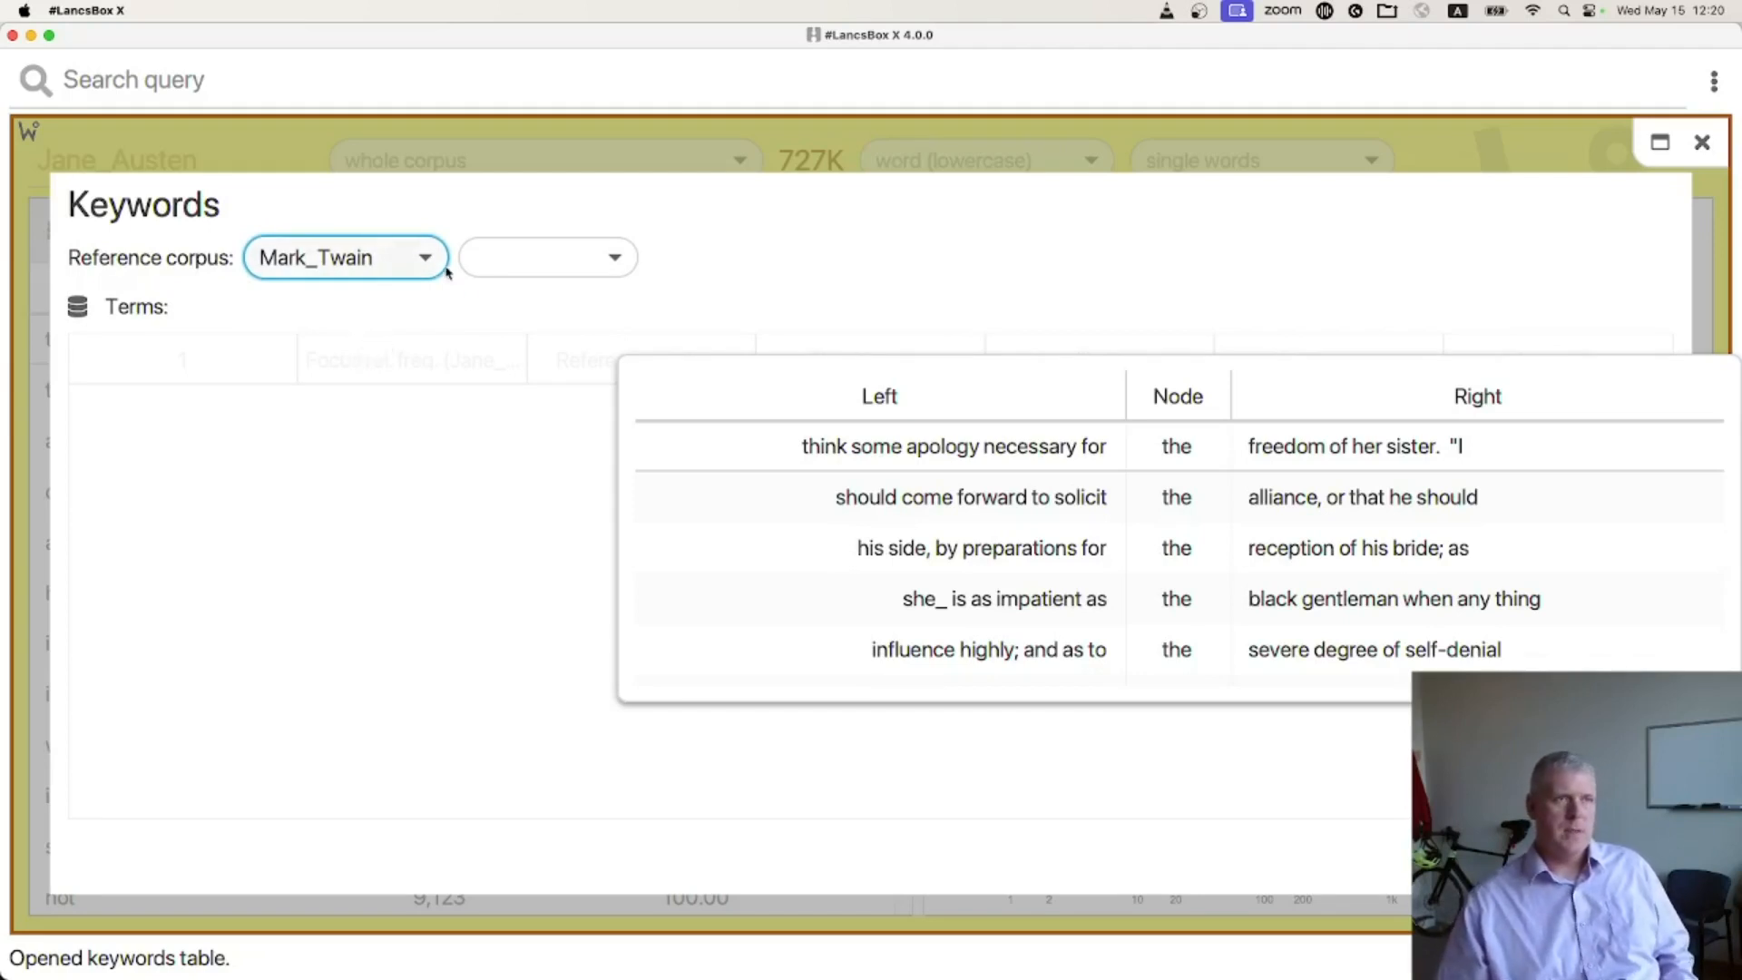
left_click(617, 264)
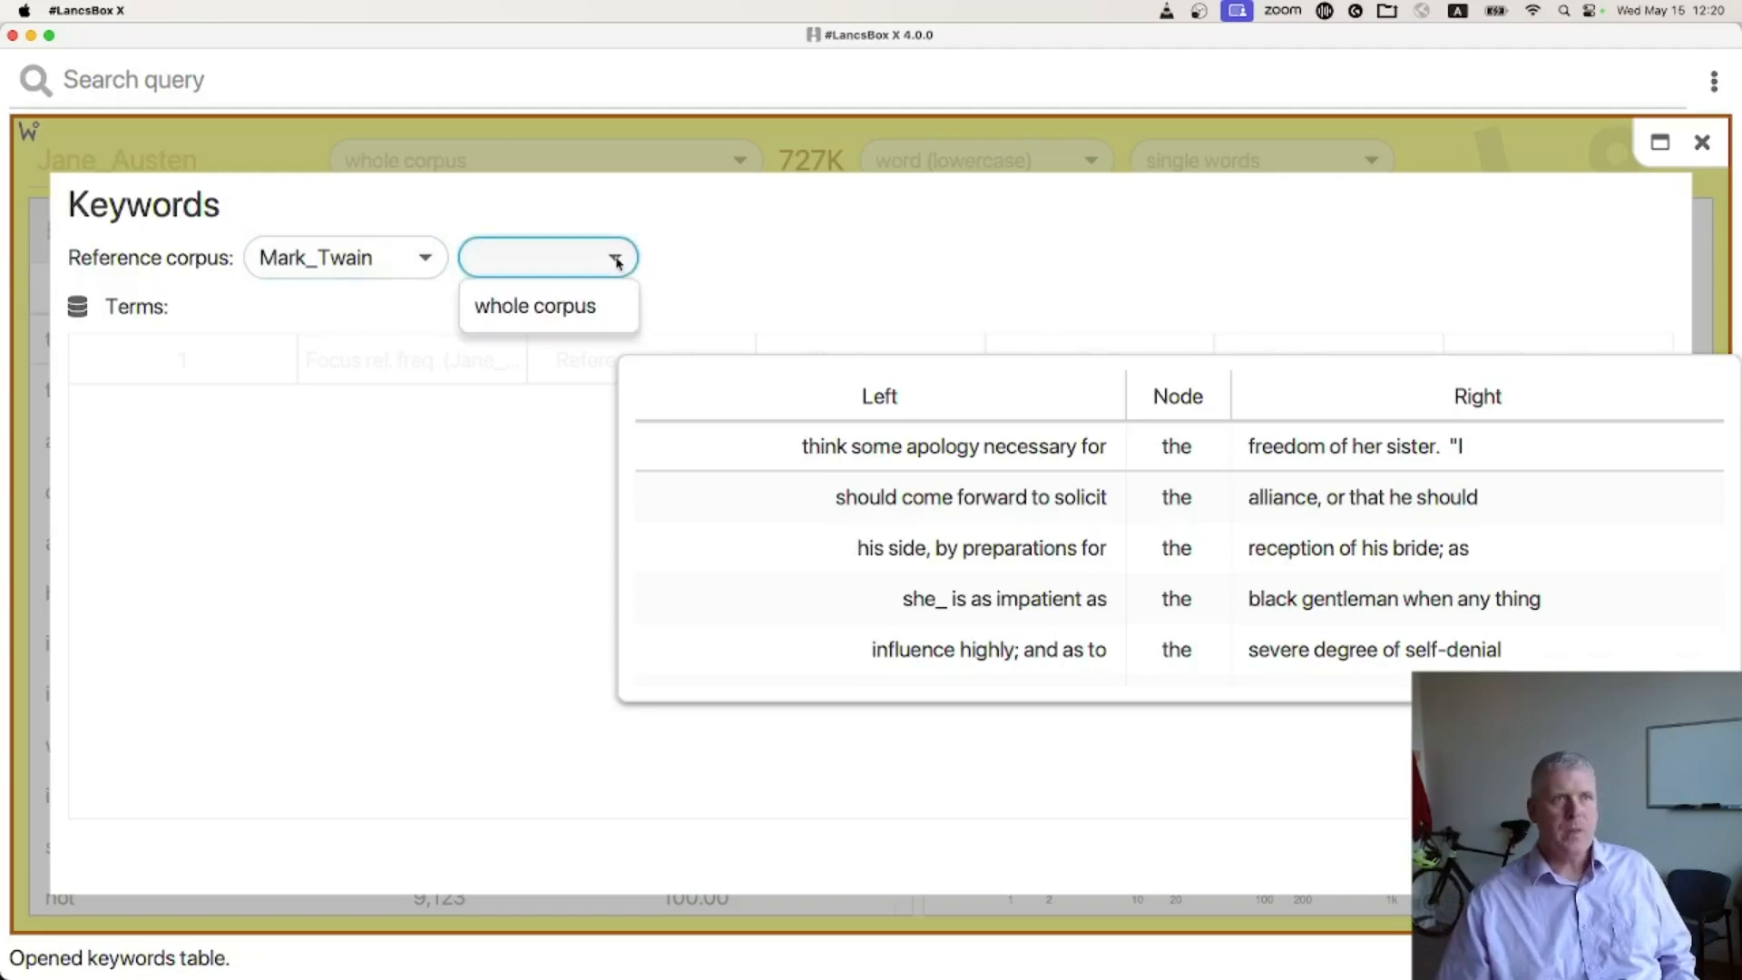
left_click(560, 317)
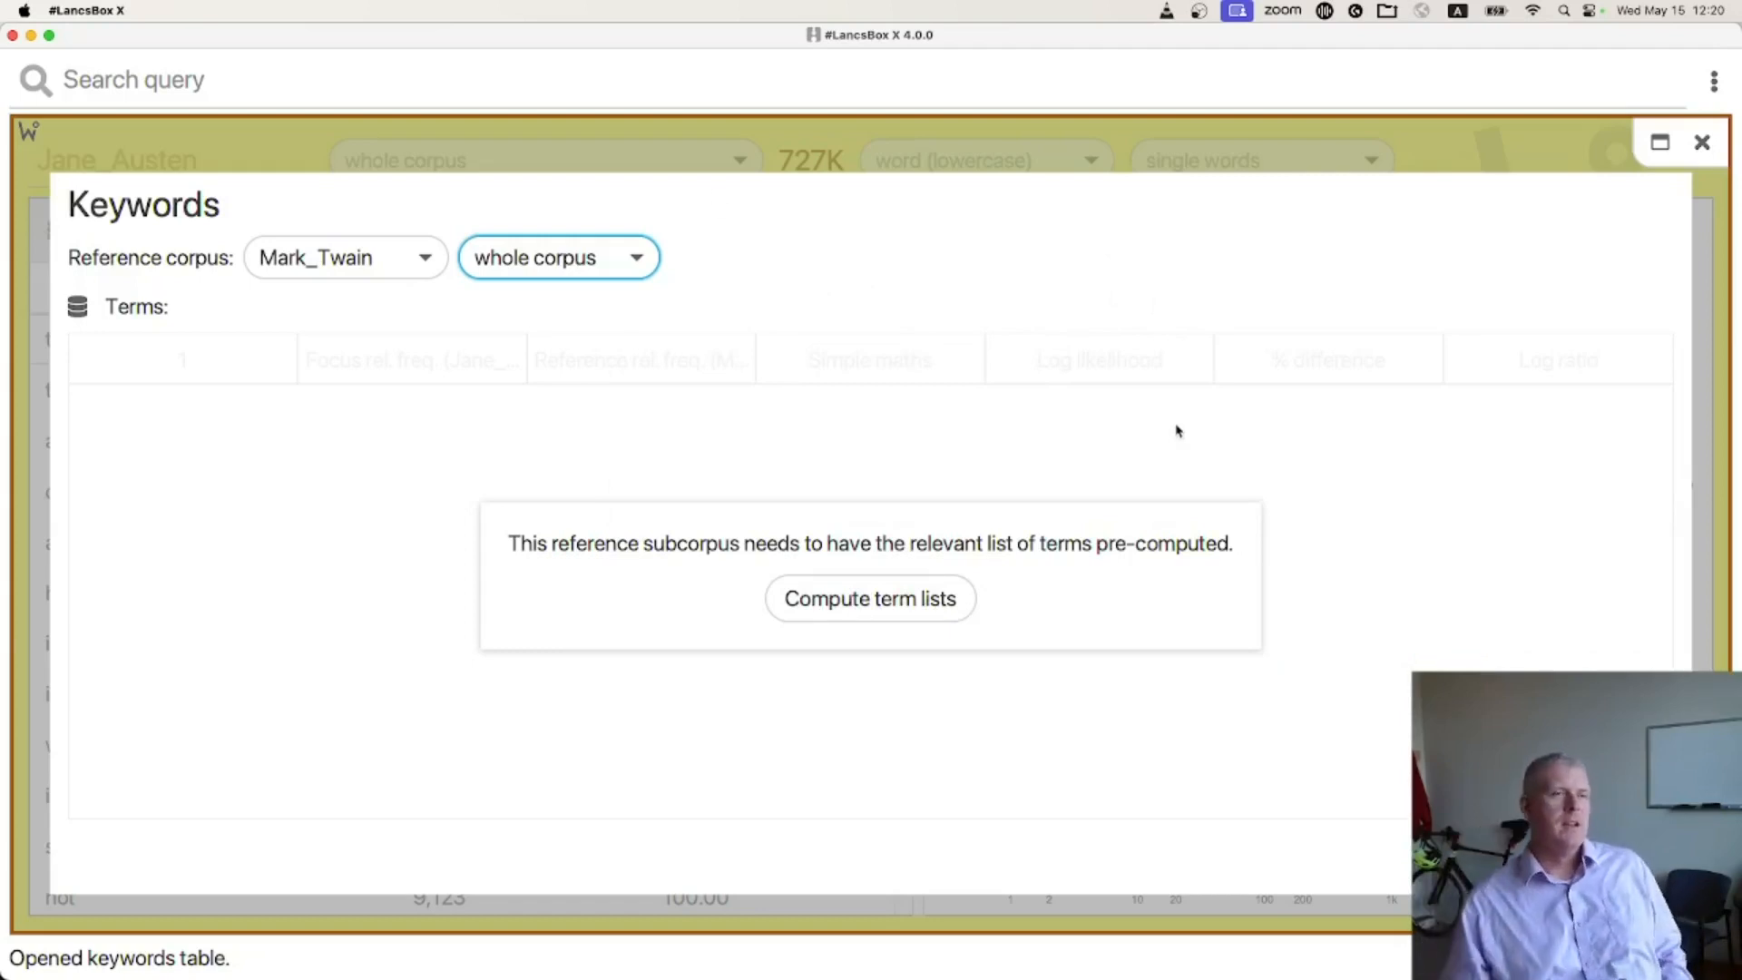
Compute the reference corpus's term lists simultaneously for all units, with a minimum frequency of 1.
left_click(634, 259)
left_click(637, 263)
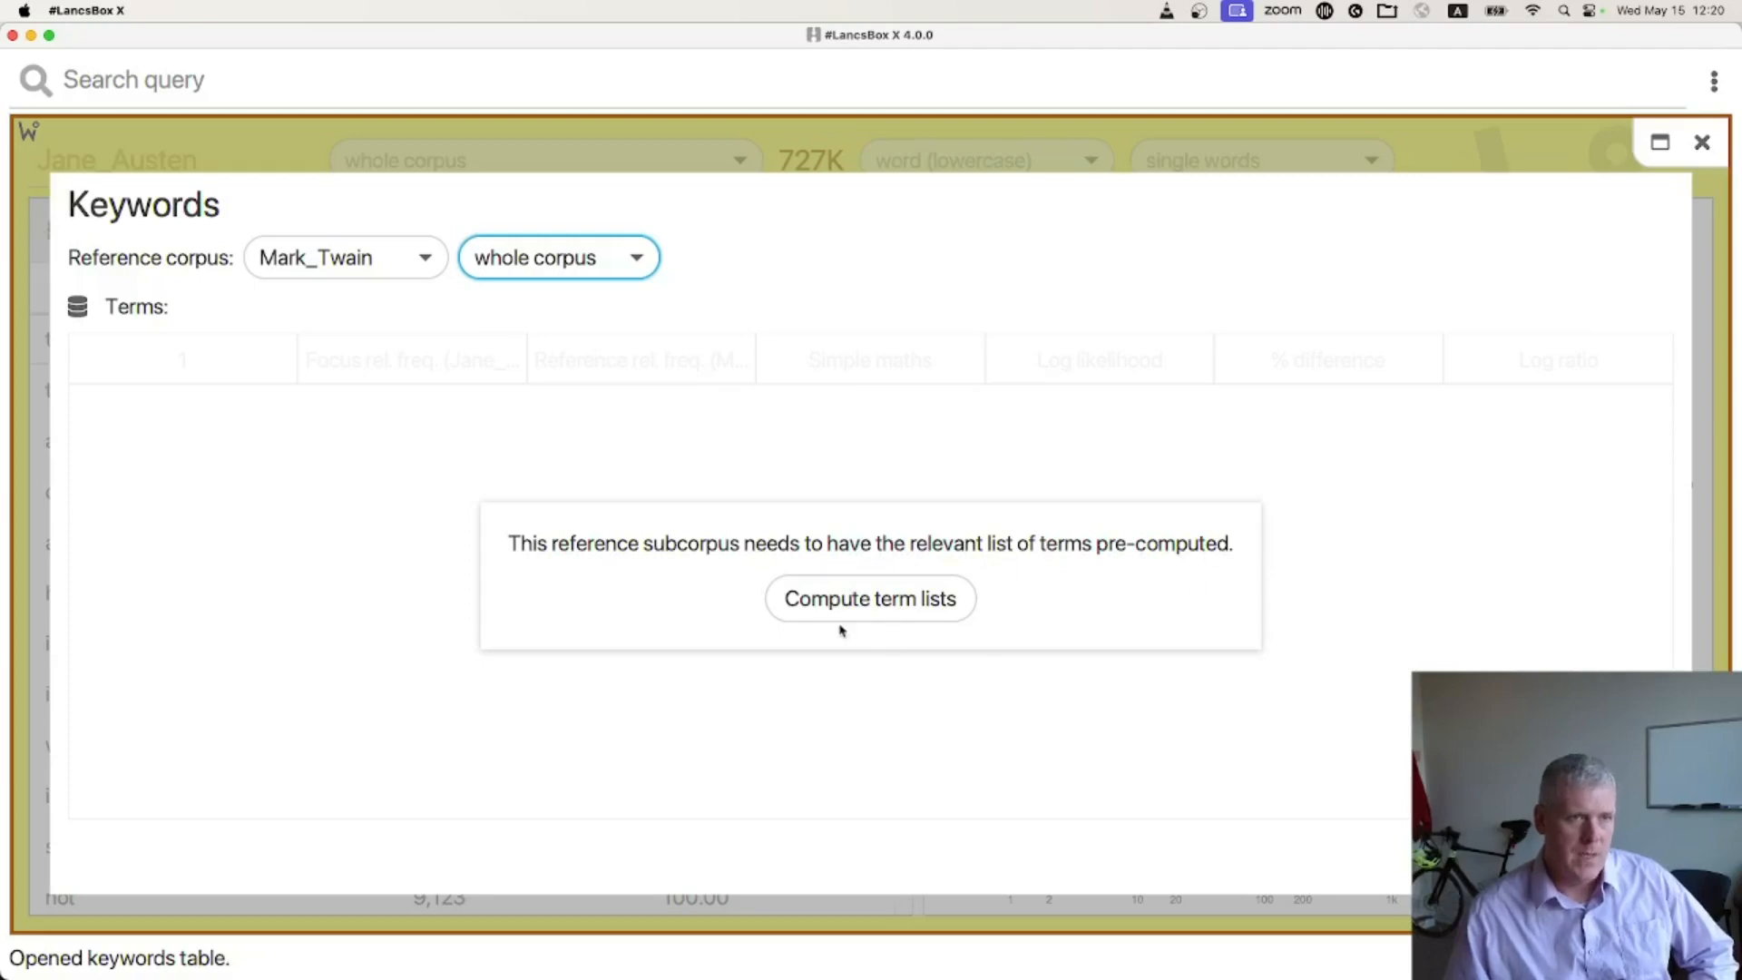
left_click(904, 604)
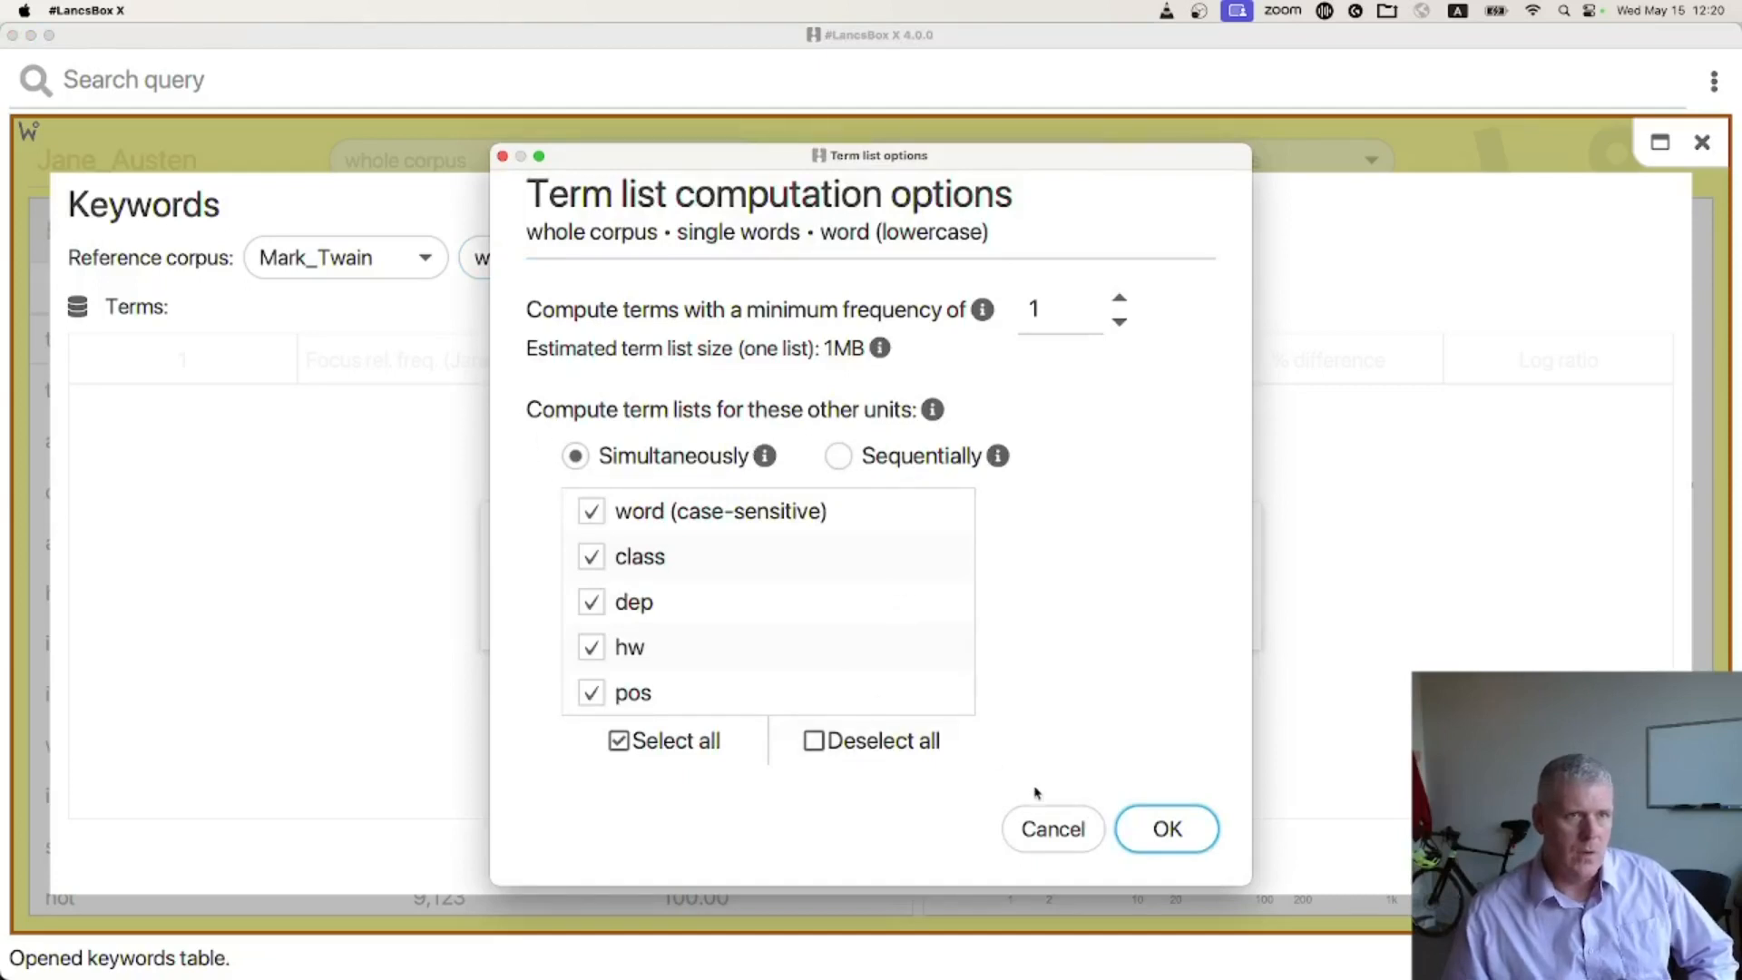
left_click(1187, 842)
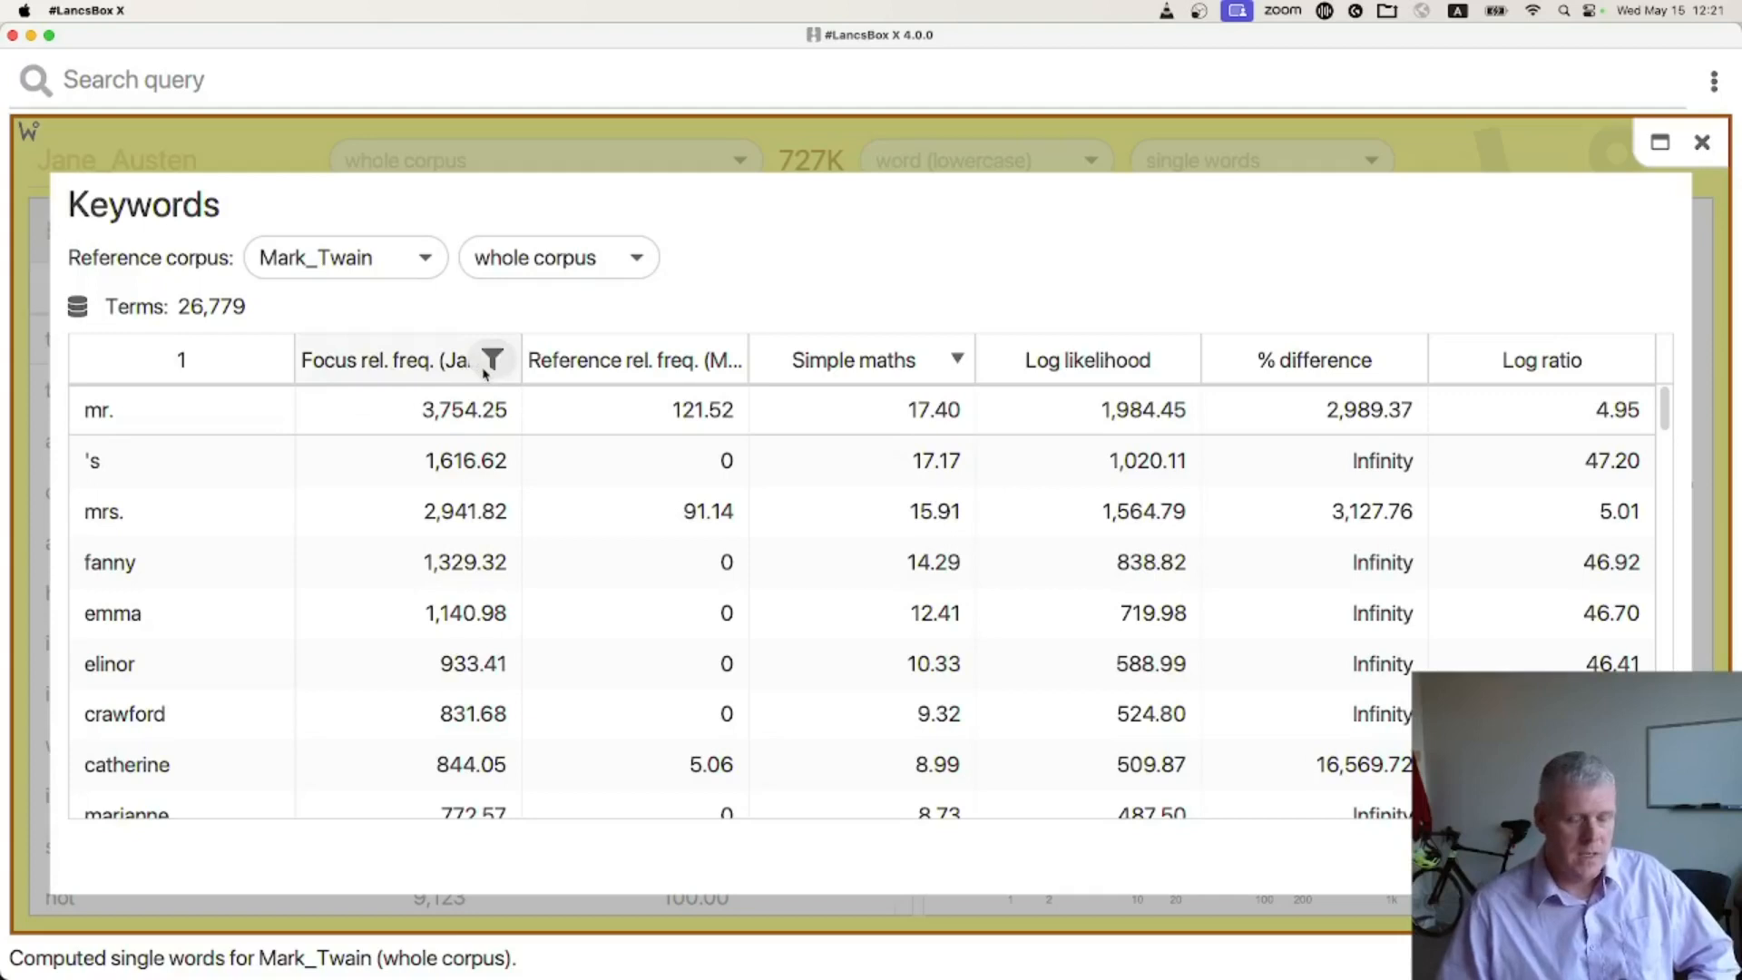
Examine the keywords table's relative frequencies and keyness measures for Jane_Austen against Mark_Twain.
key("super+minus")
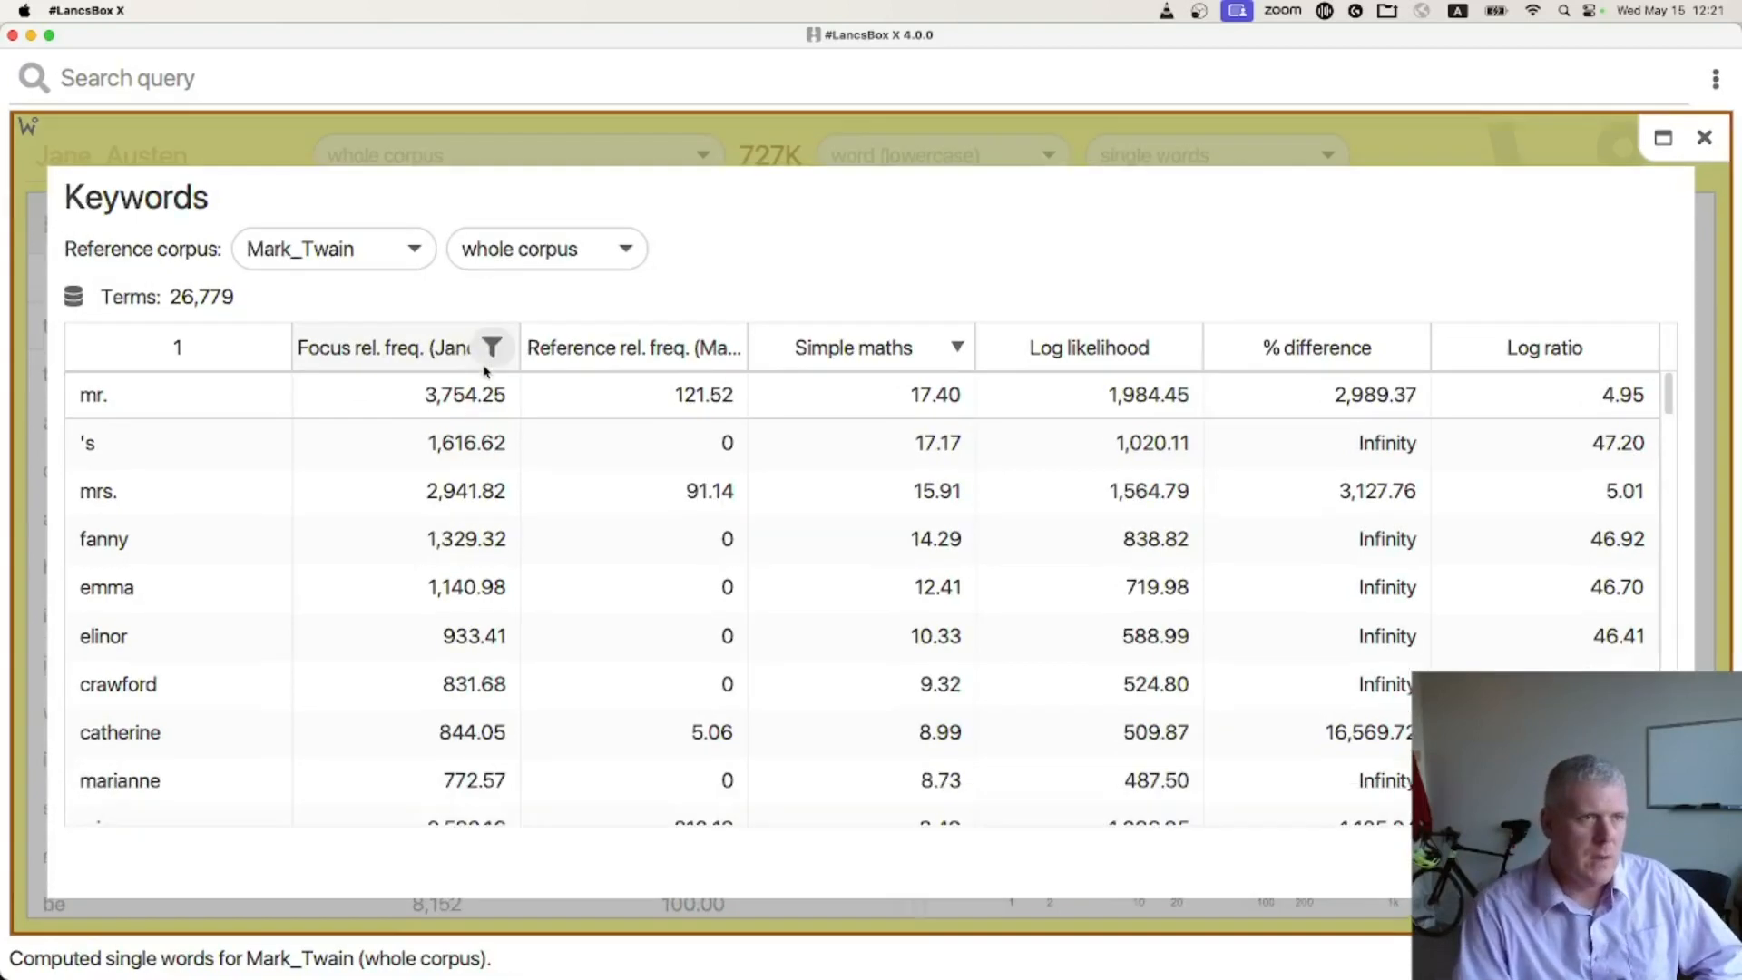
key("super+minus")
key("super+minus")
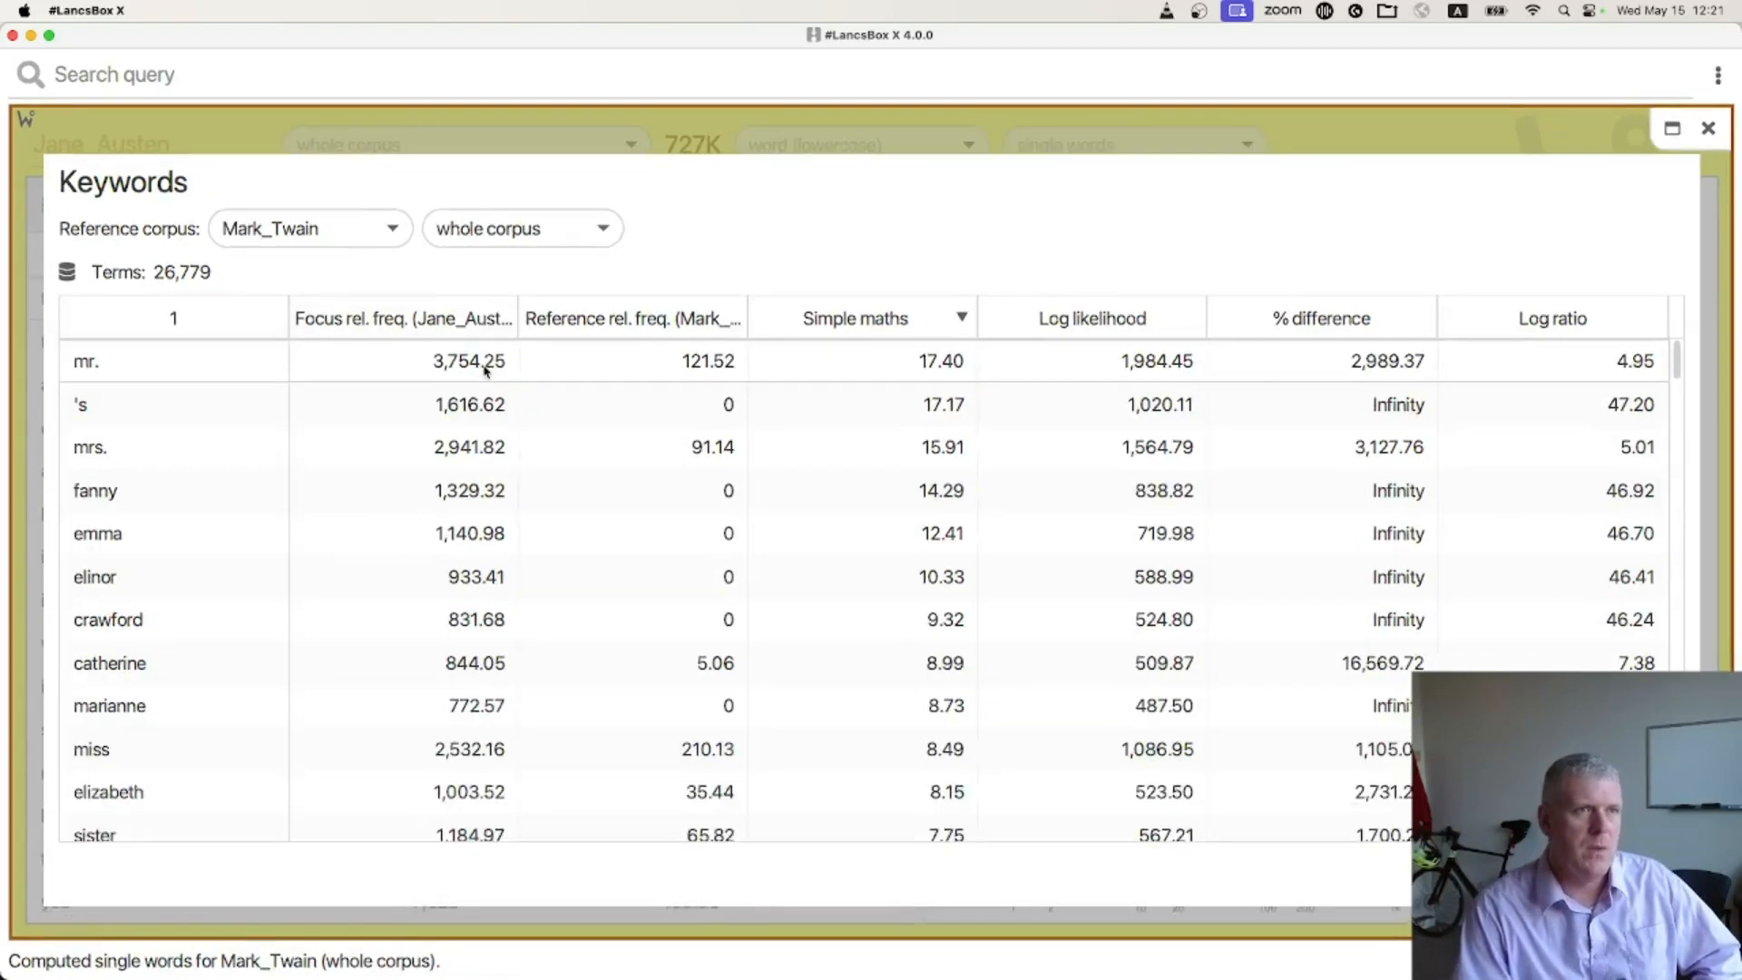
key("super+minus")
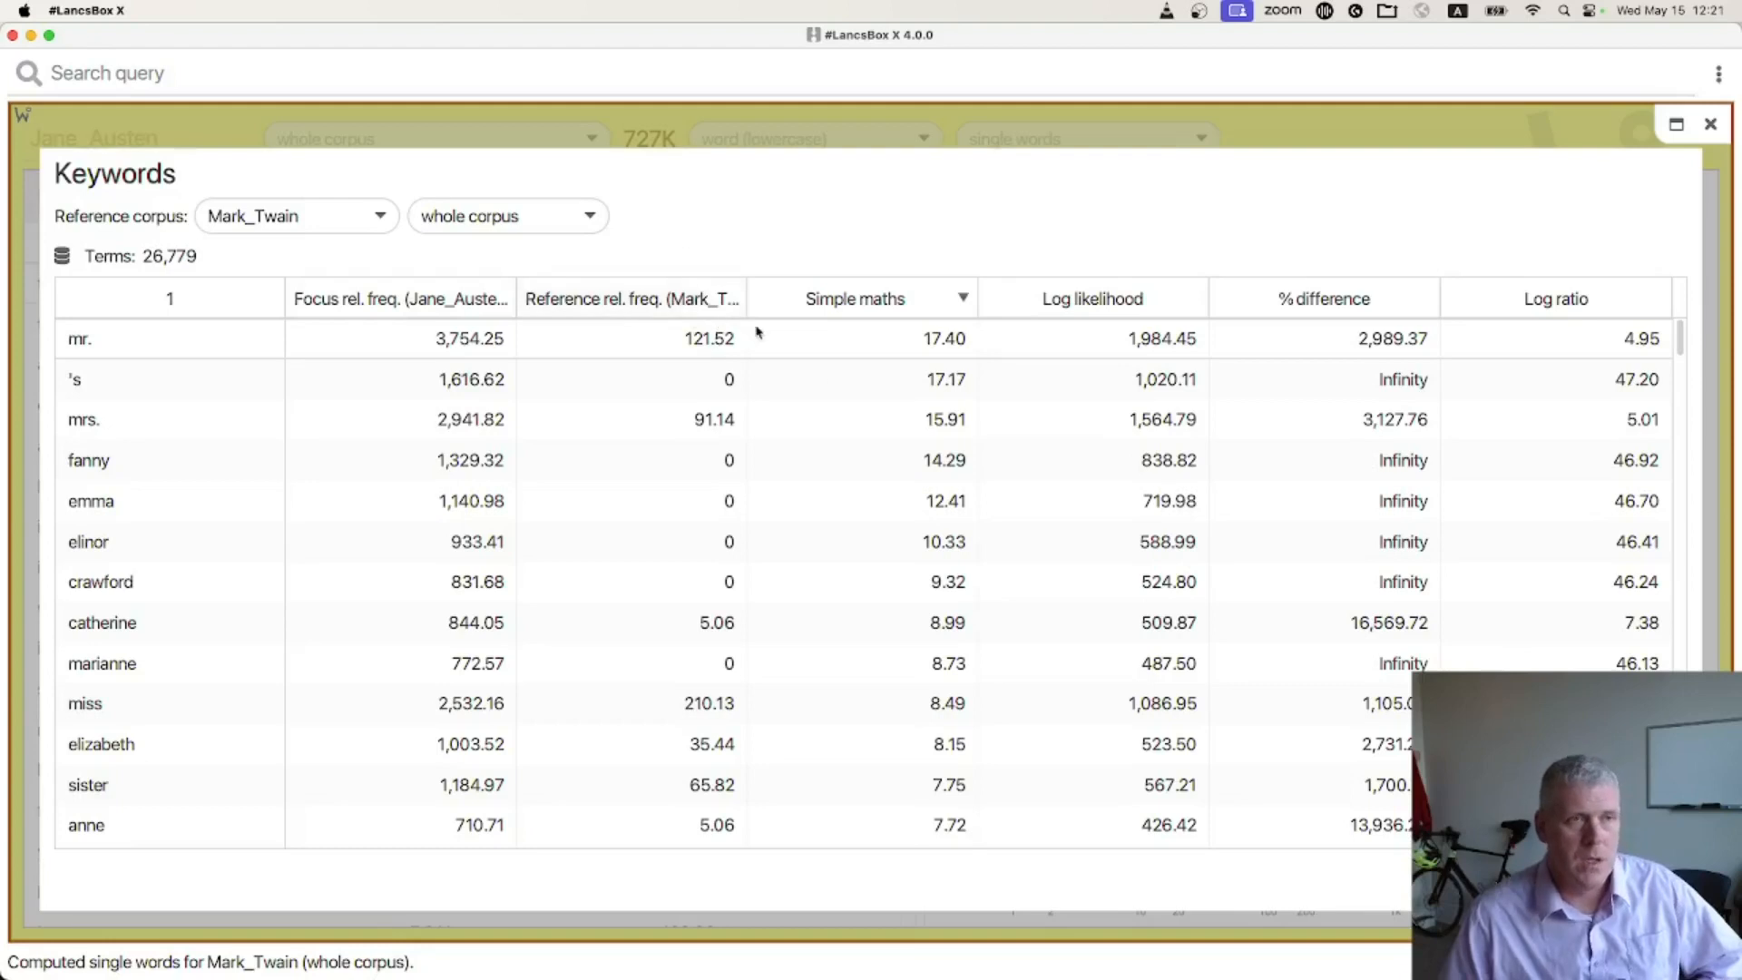
key("super+plus")
key("super+plus")
key("super+plus")
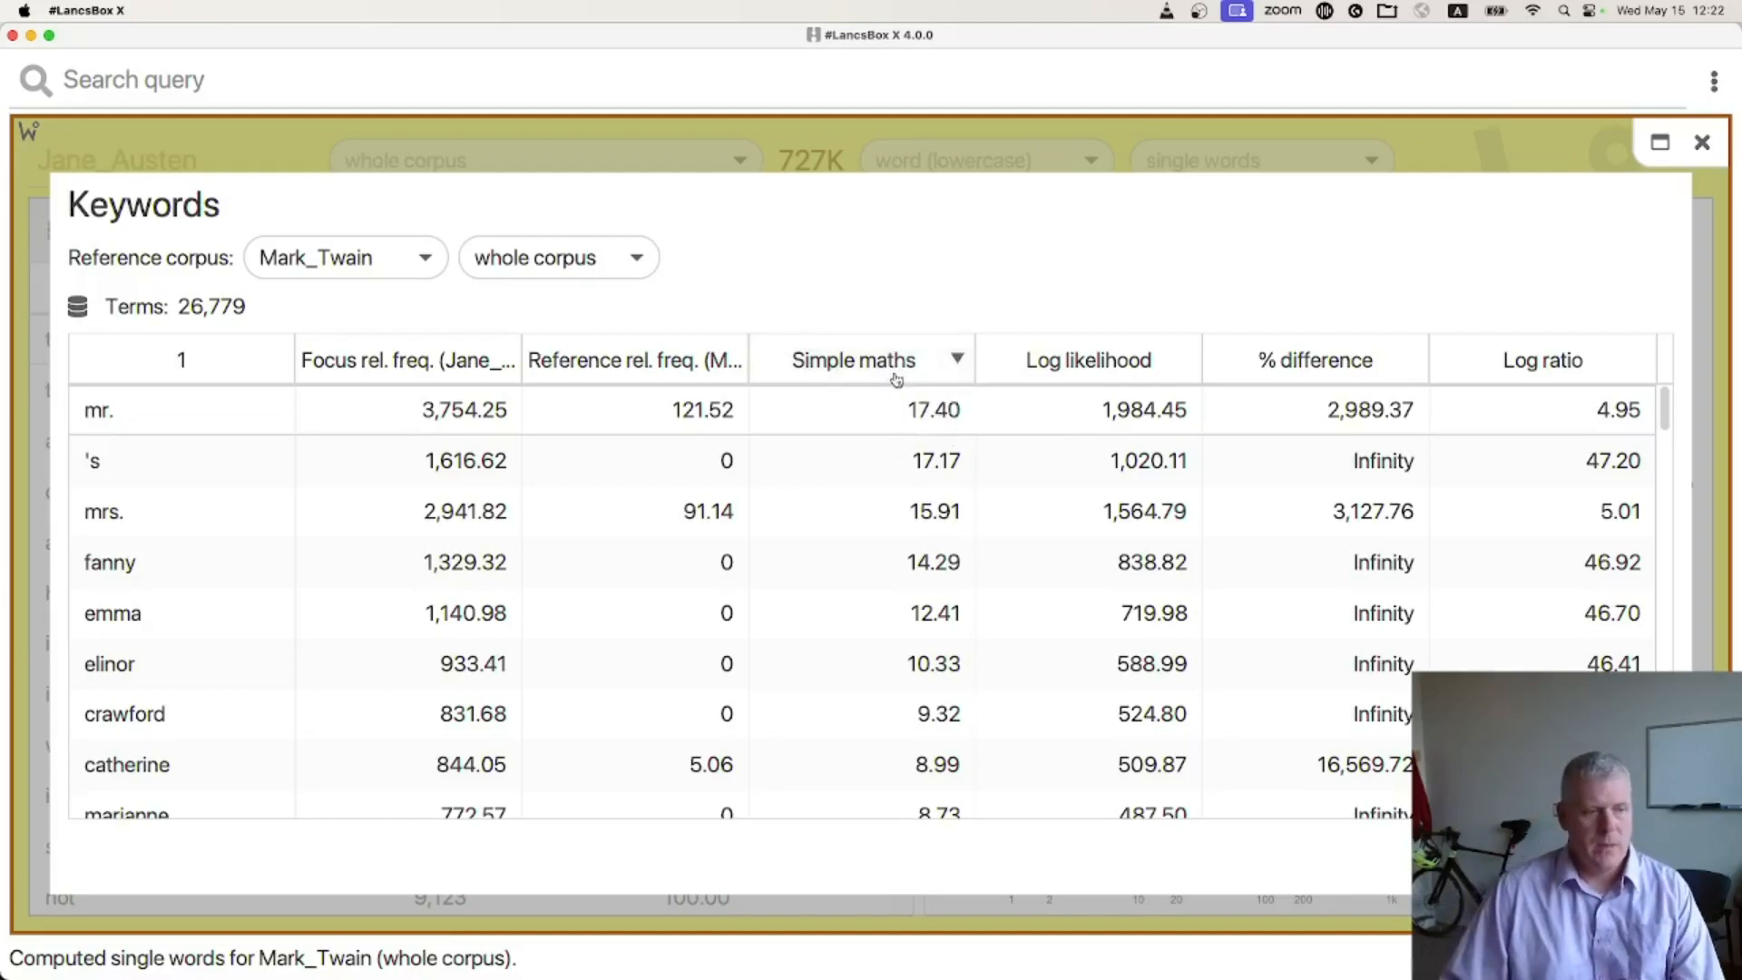
Switch to the #LancsBox manual in the Brave browser and locate the "Did you know?" box about simple maths on page 25.
key("super+Tab")
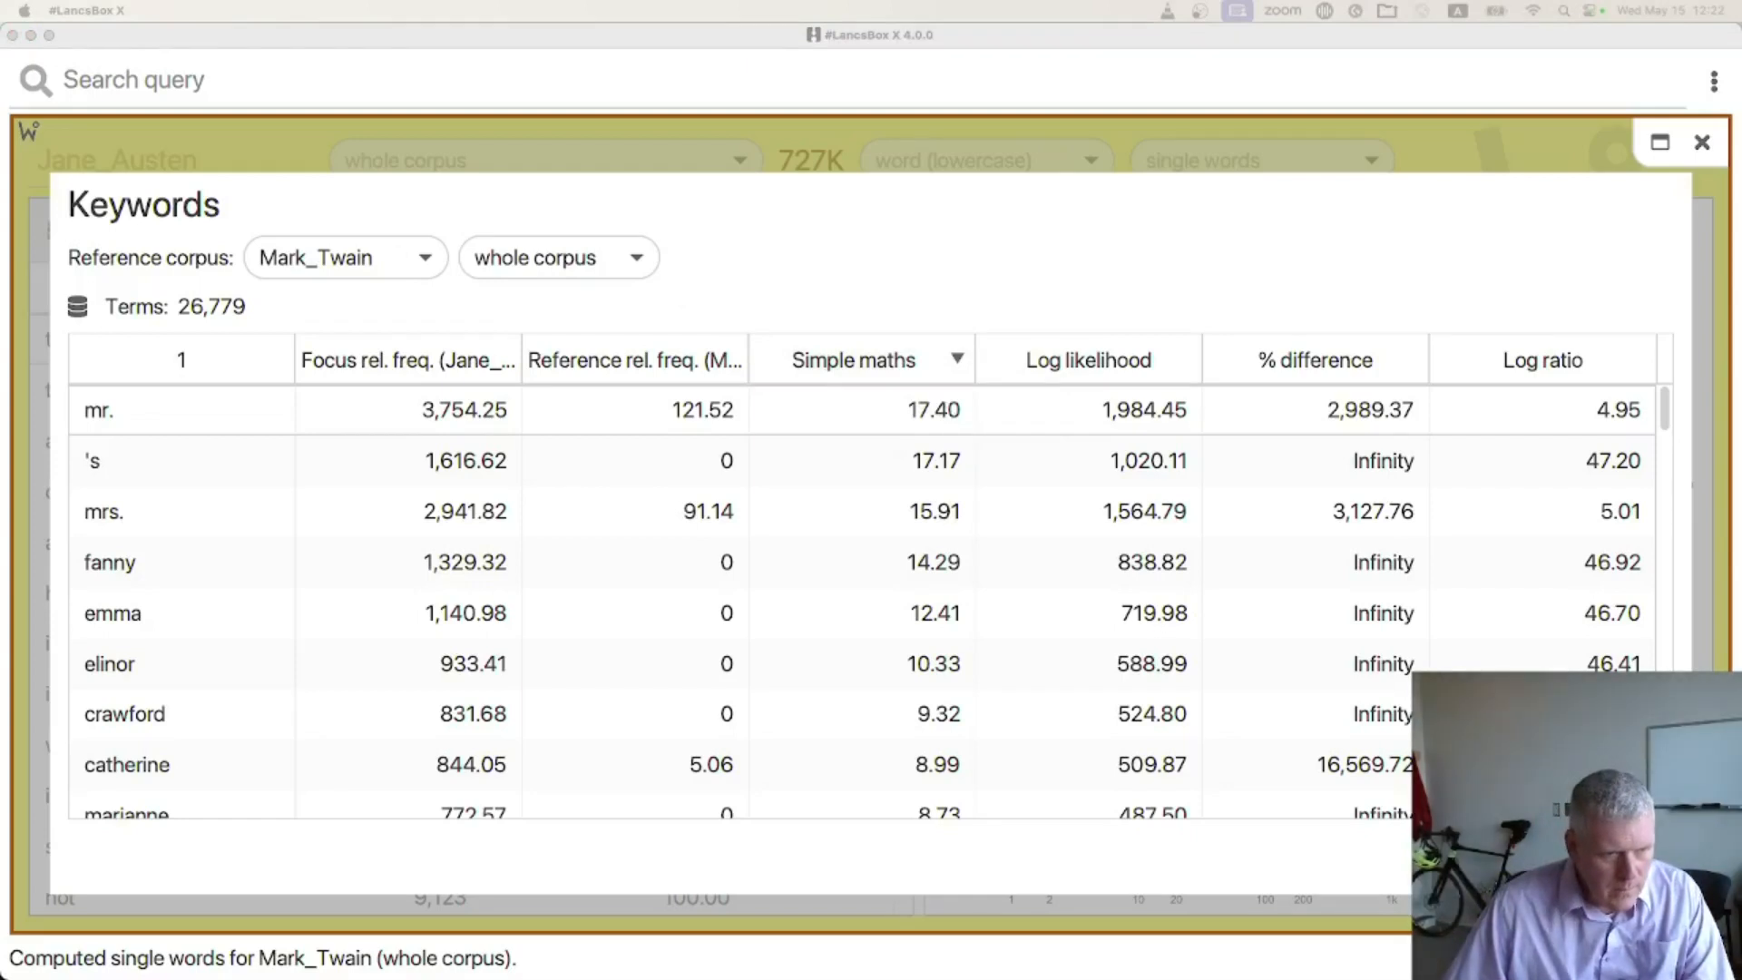
left_click_drag(0, 156, 1632, 155)
double_click(1632, 154)
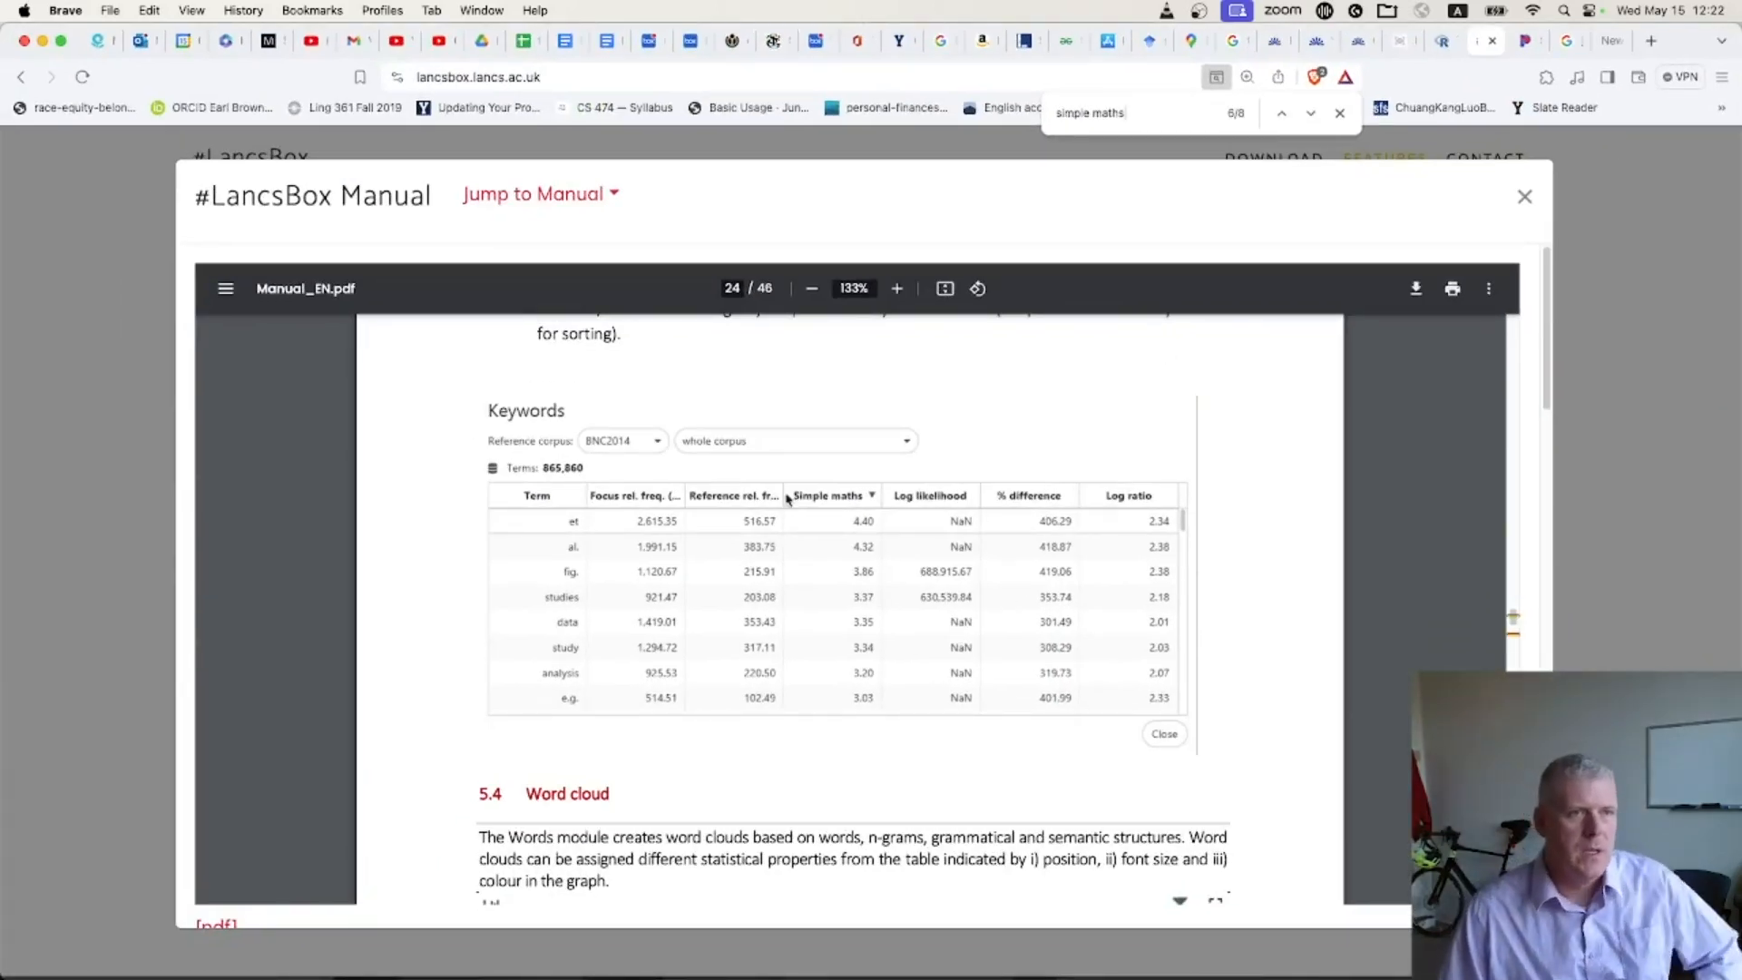
scroll(952, 614, "down", 10)
scroll(954, 620, "down", 8)
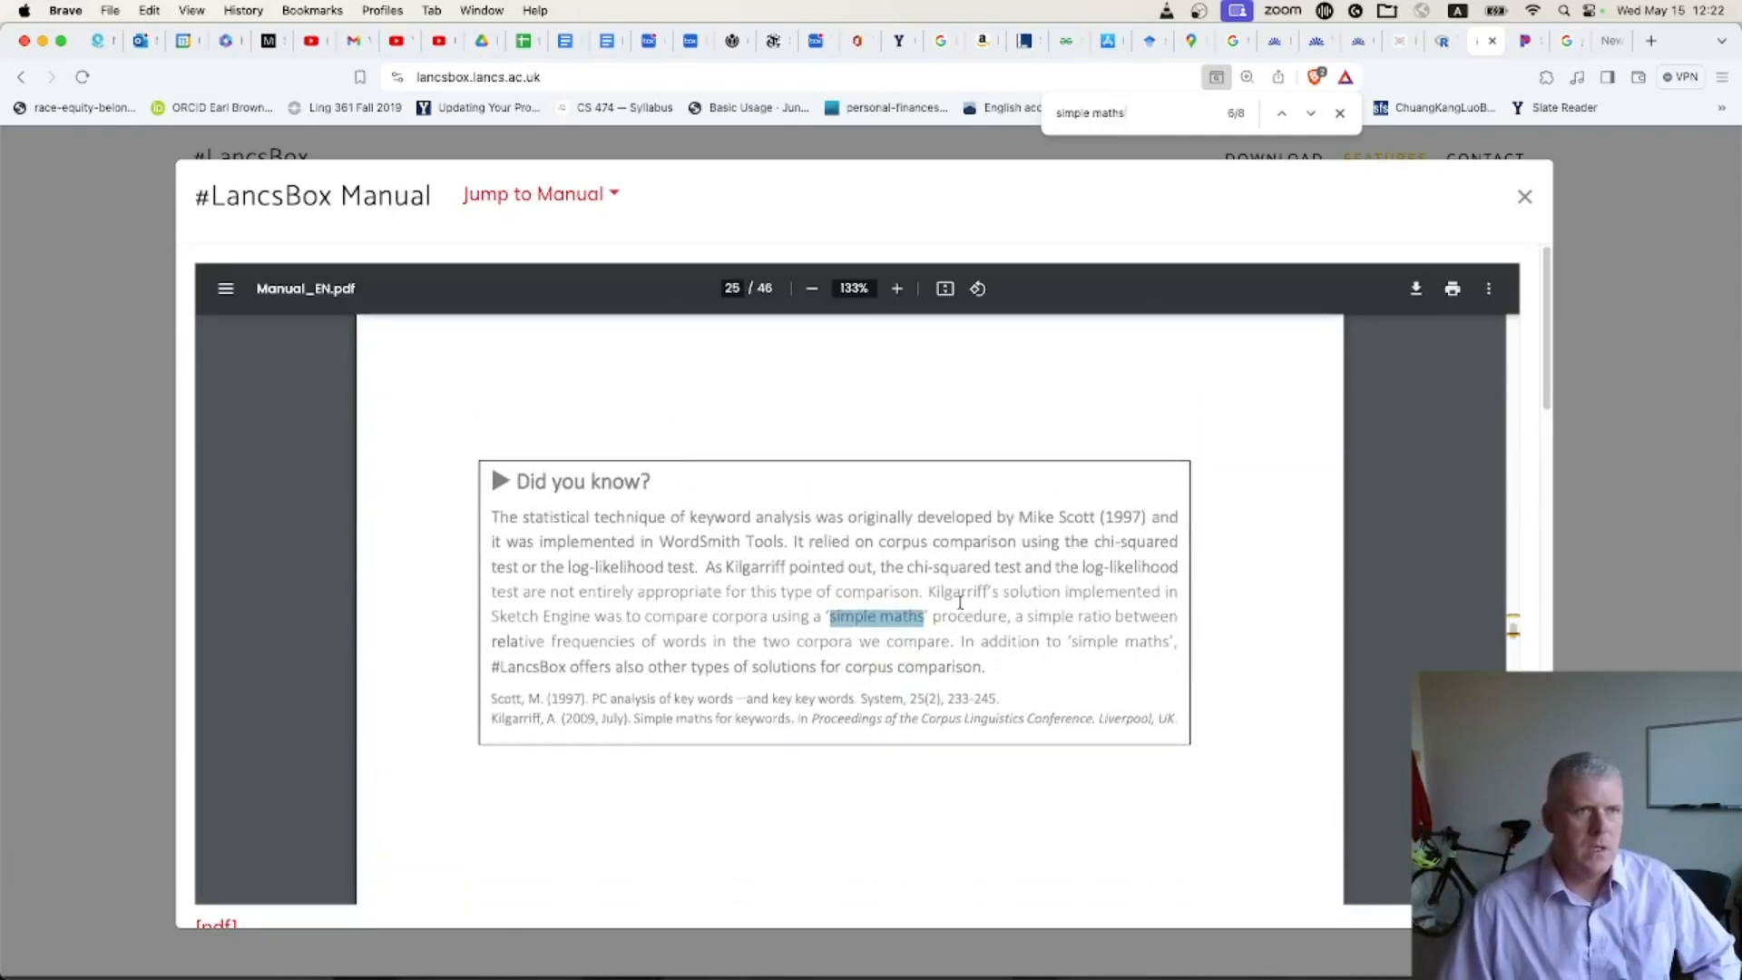
Enlarge the manual to 200% and read the simple maths explanation, highlighting the words about the two corpora being compared.
left_click(898, 288)
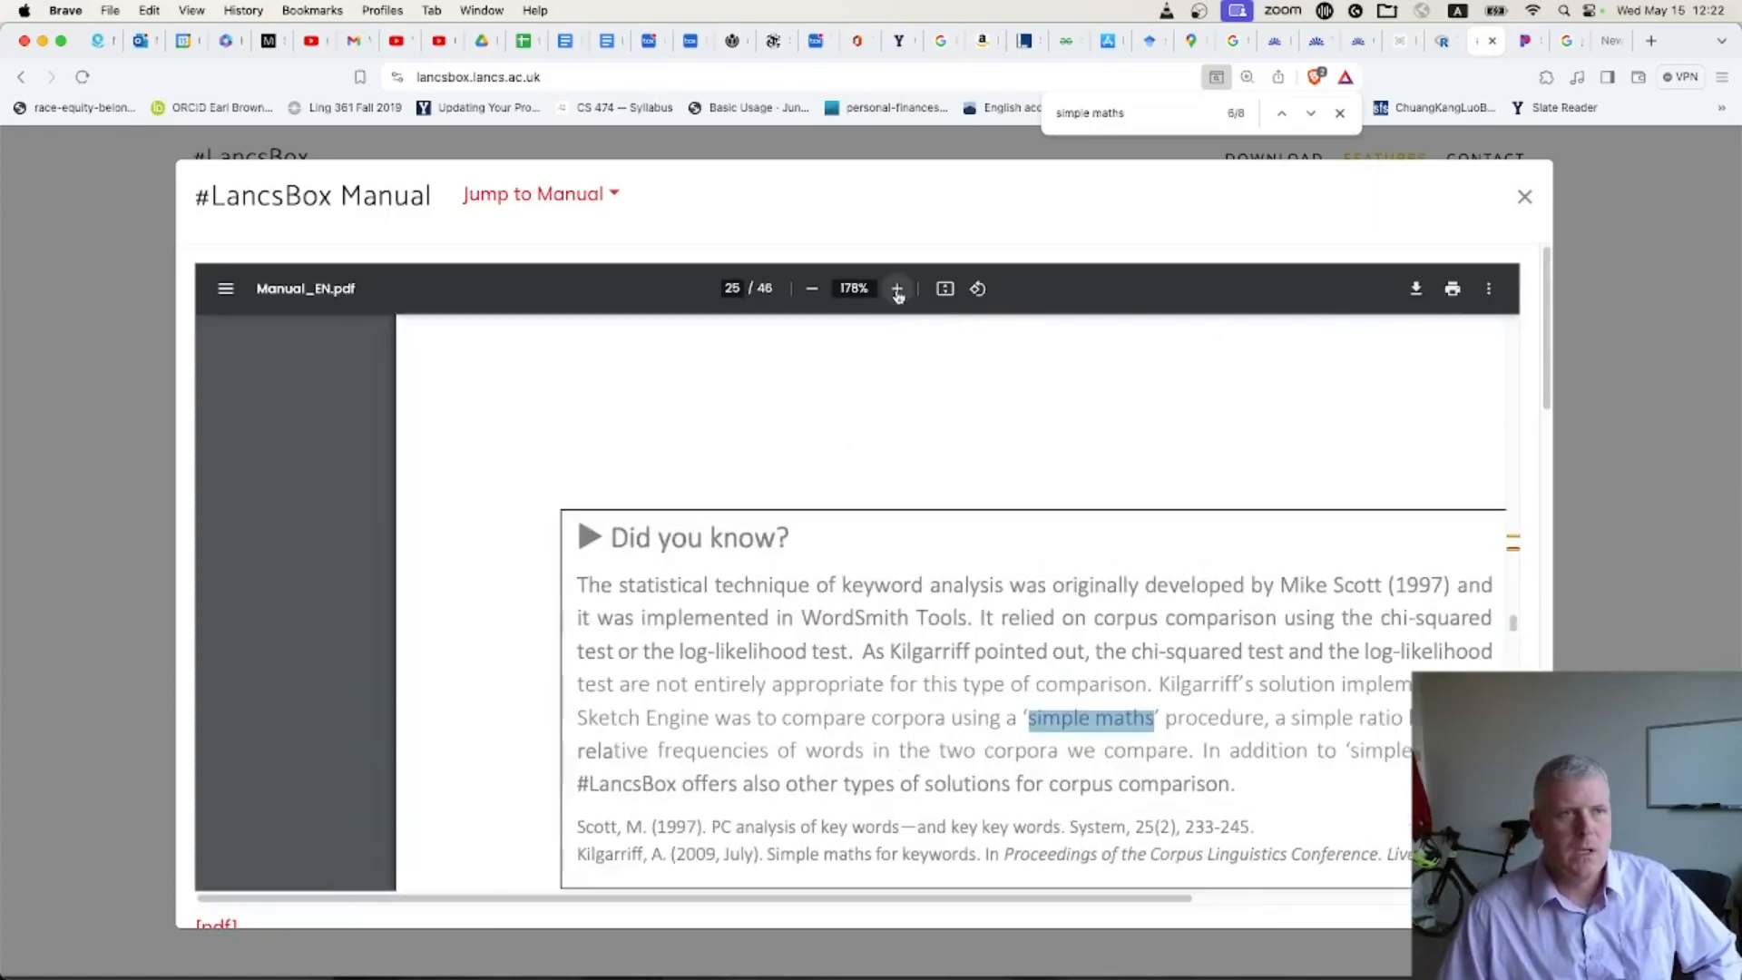
left_click_drag(754, 898, 843, 898)
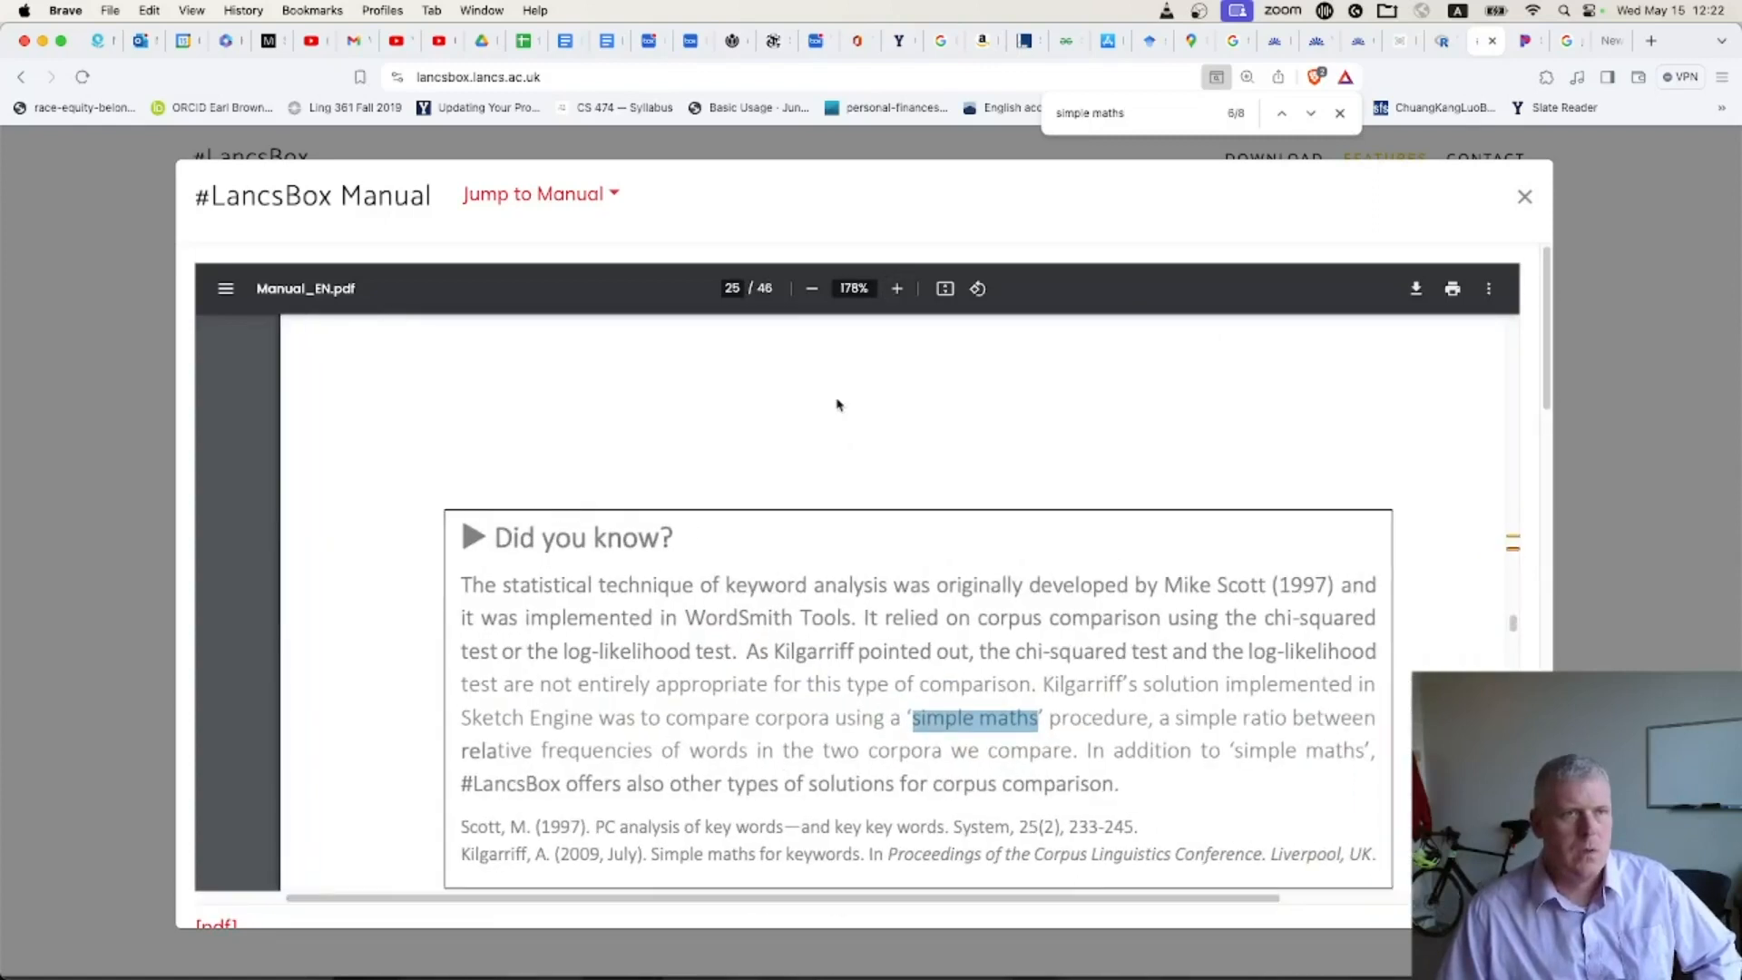
left_click(898, 289)
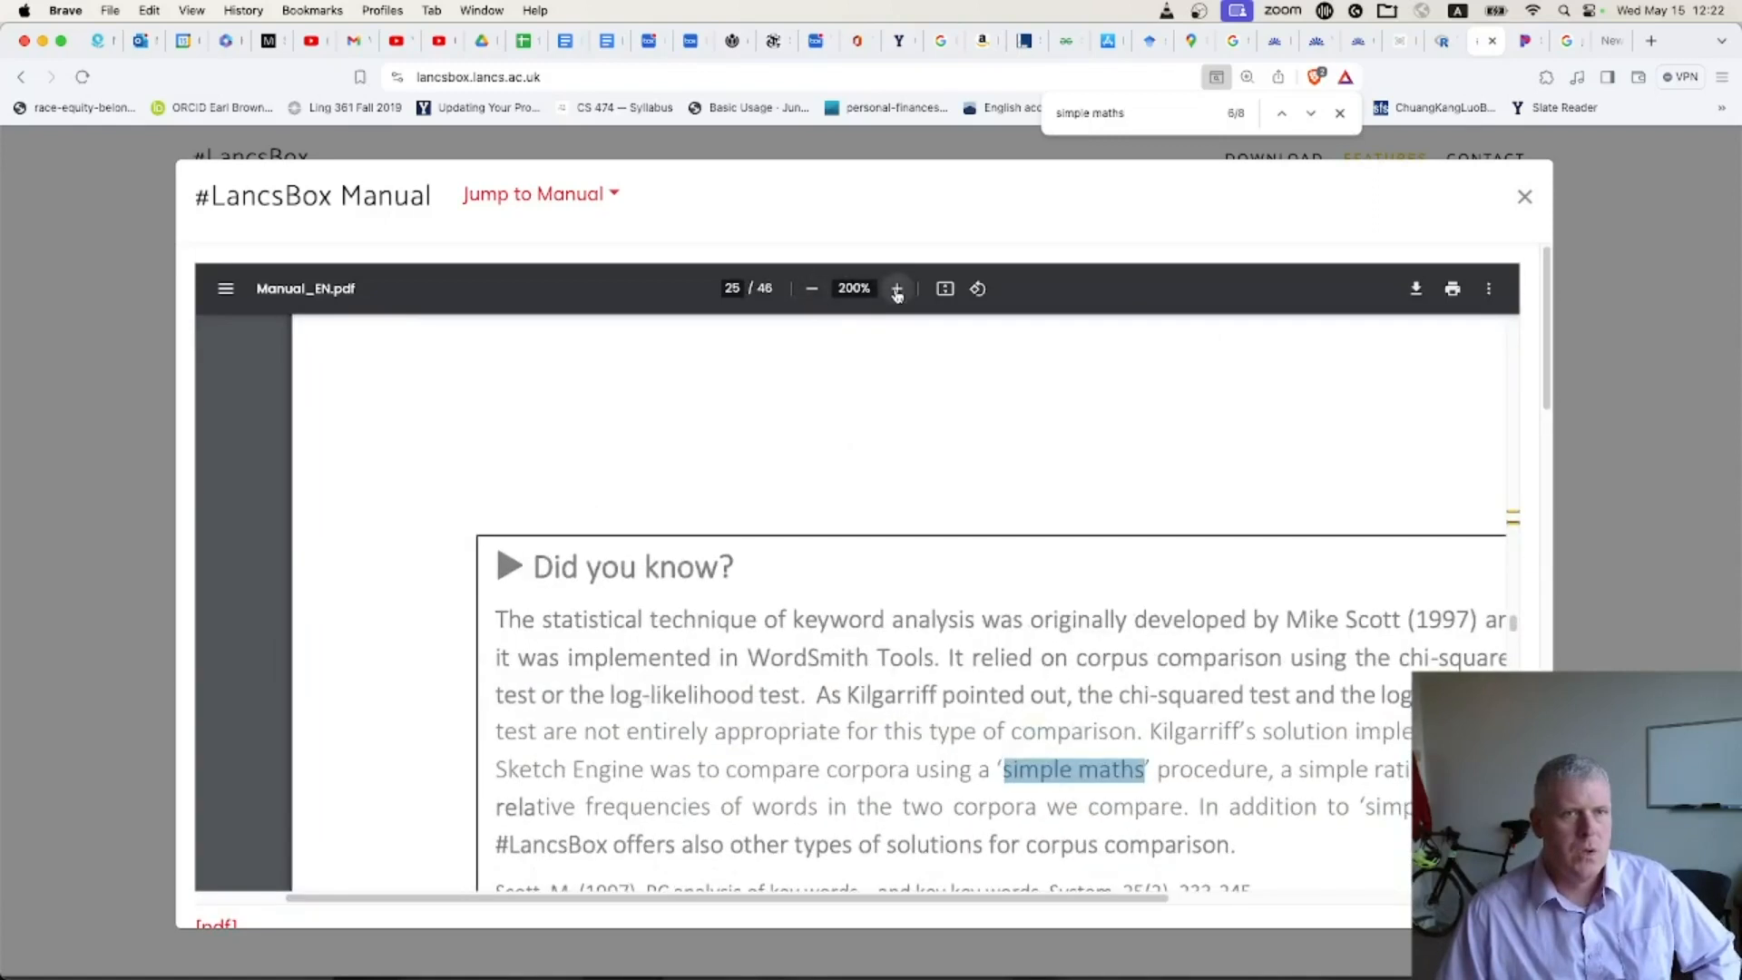
left_click_drag(848, 898, 954, 899)
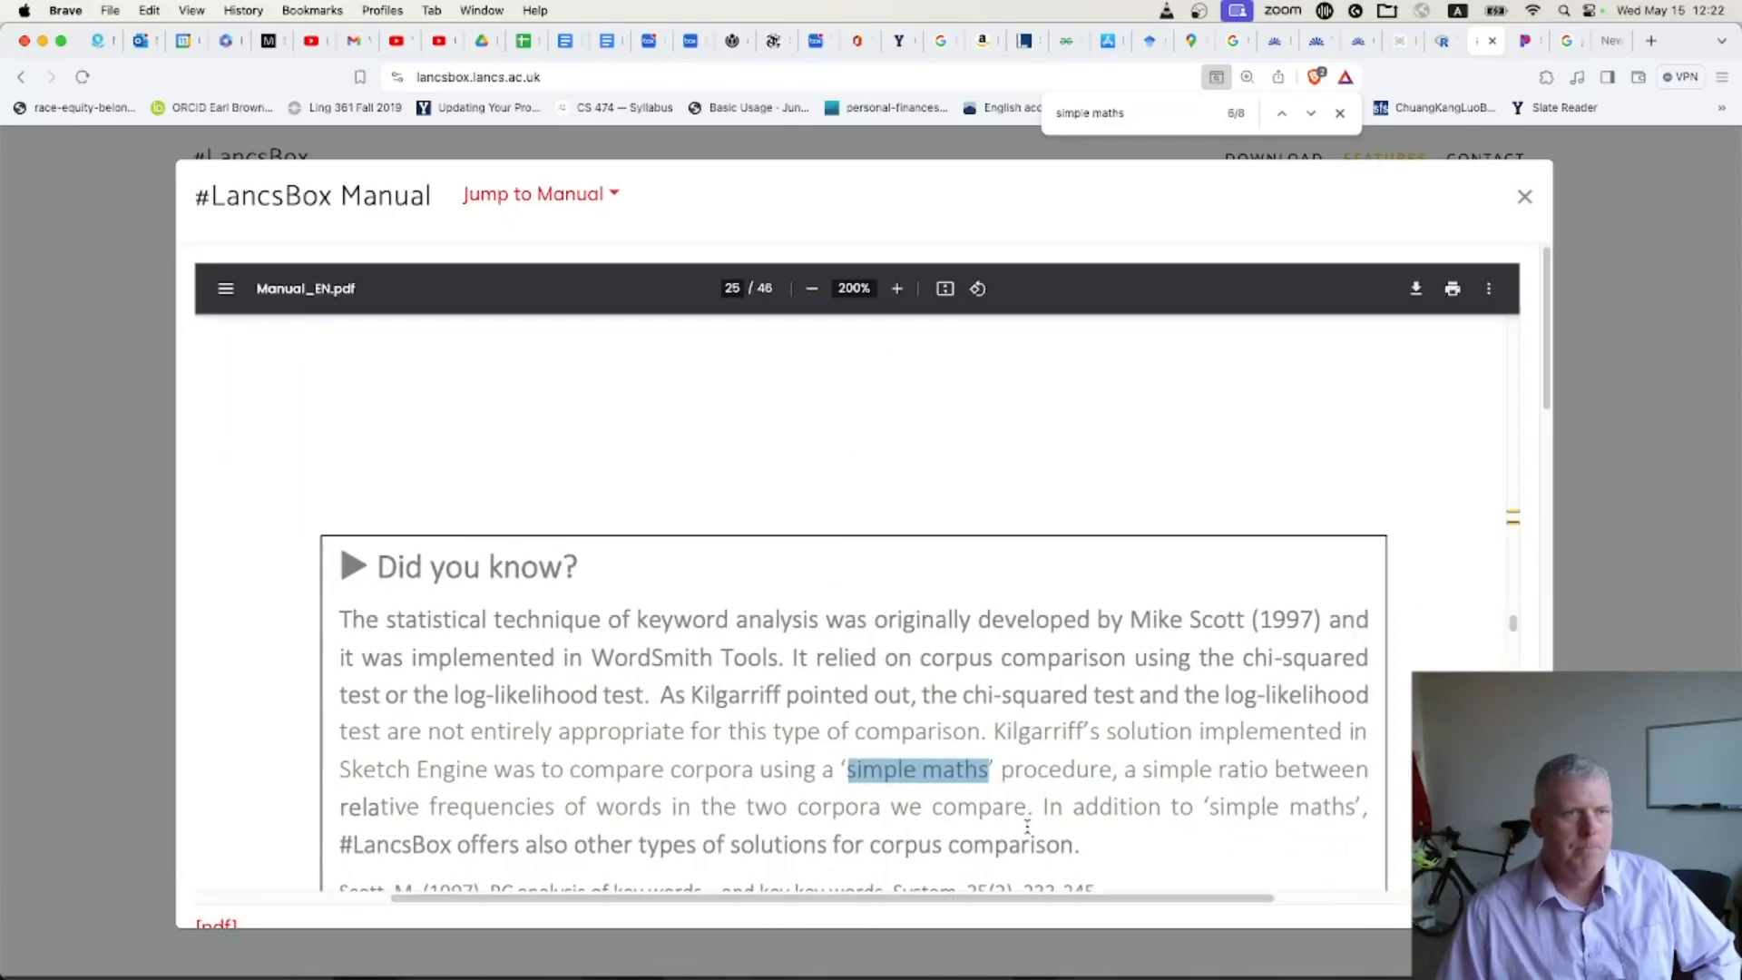
scroll(1028, 825, "down", 5)
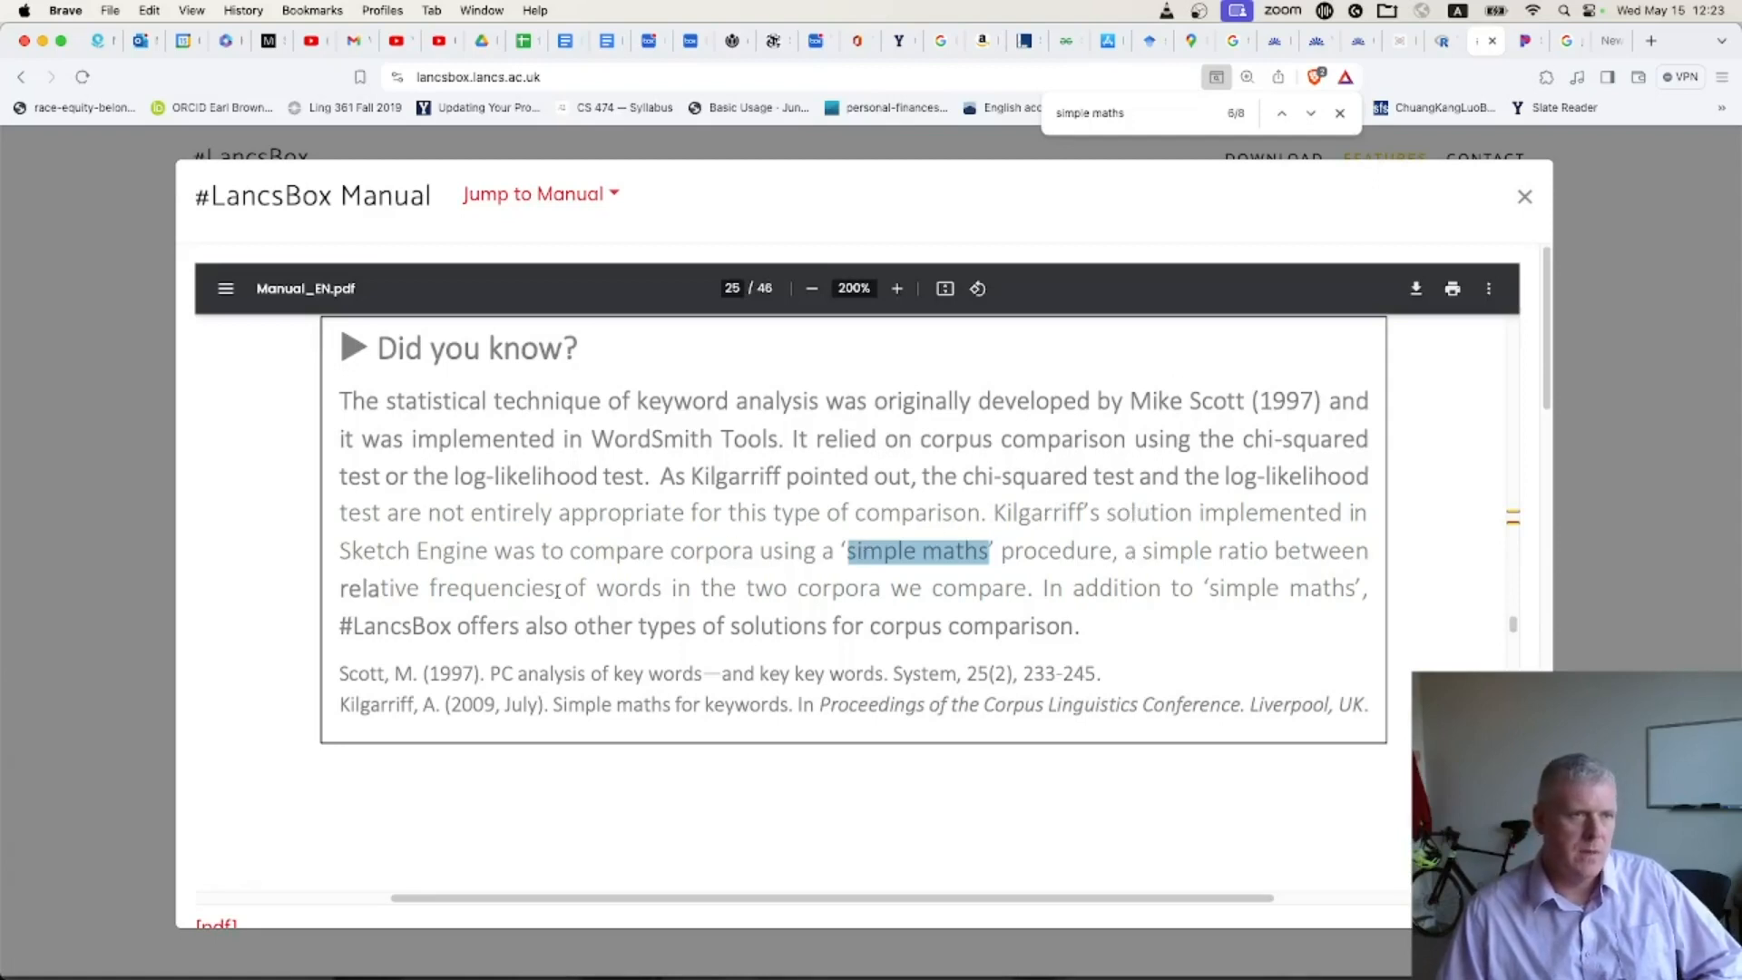
left_click_drag(677, 587, 1021, 585)
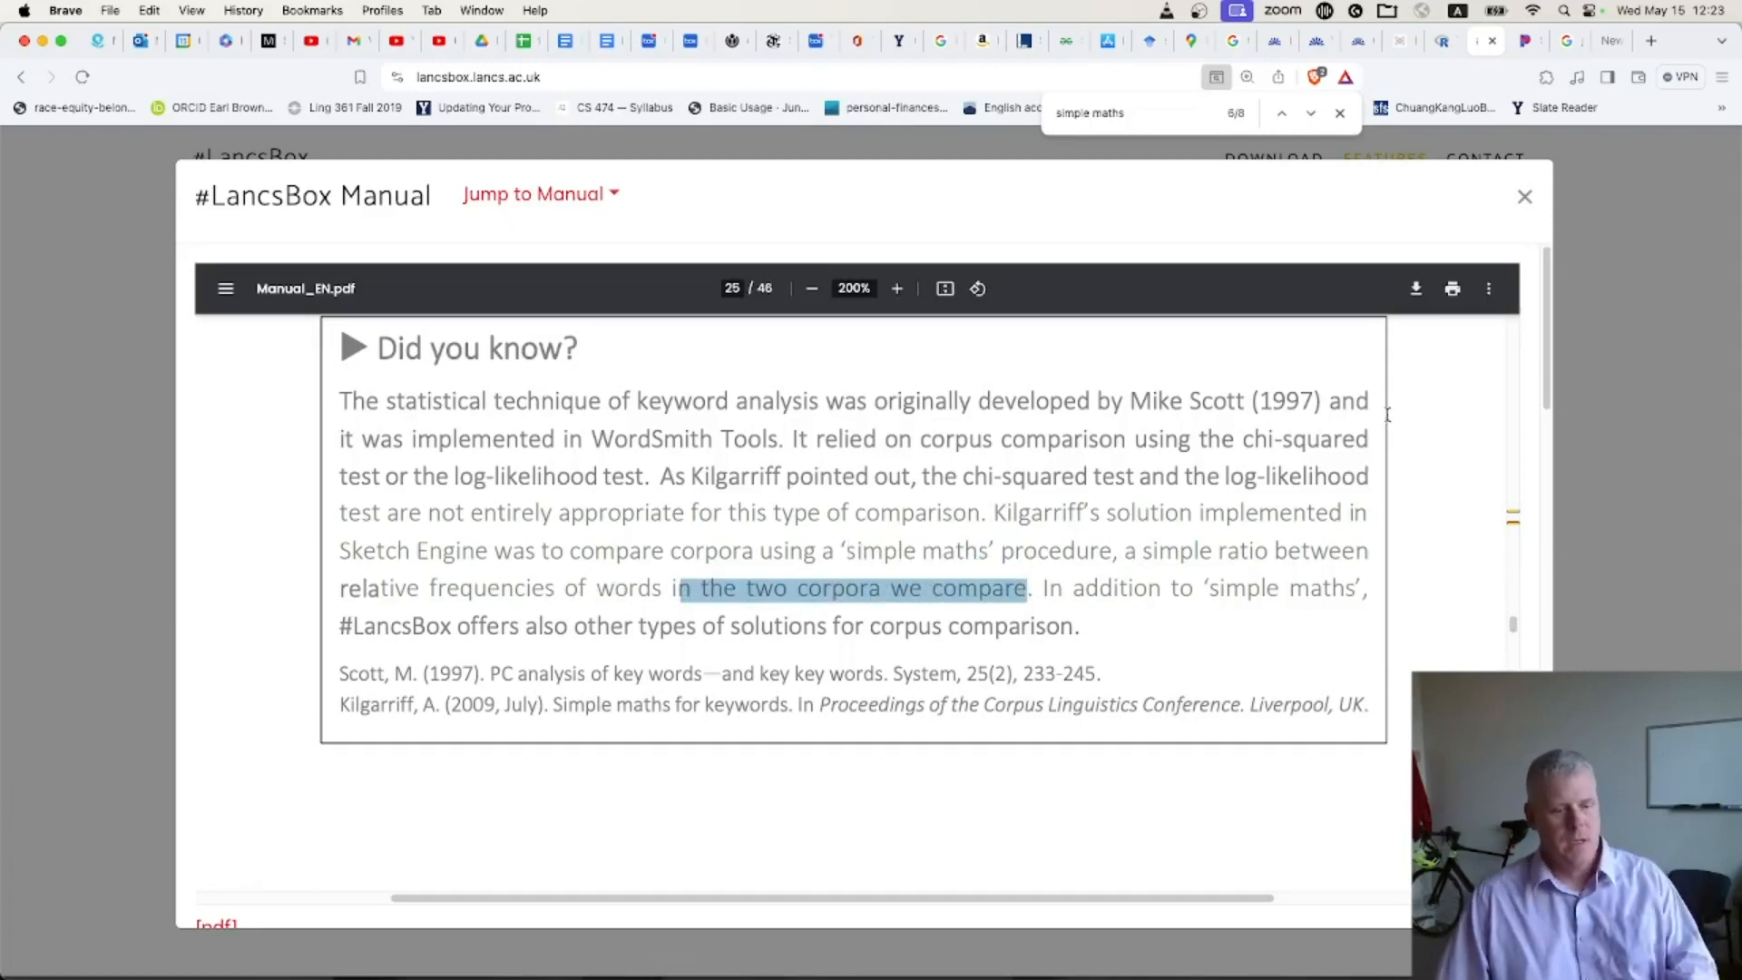
Switch back to #LancsBox X and review the Jane_Austen keywords sorted by descending log likelihood before closing the table.
key("super+Tab")
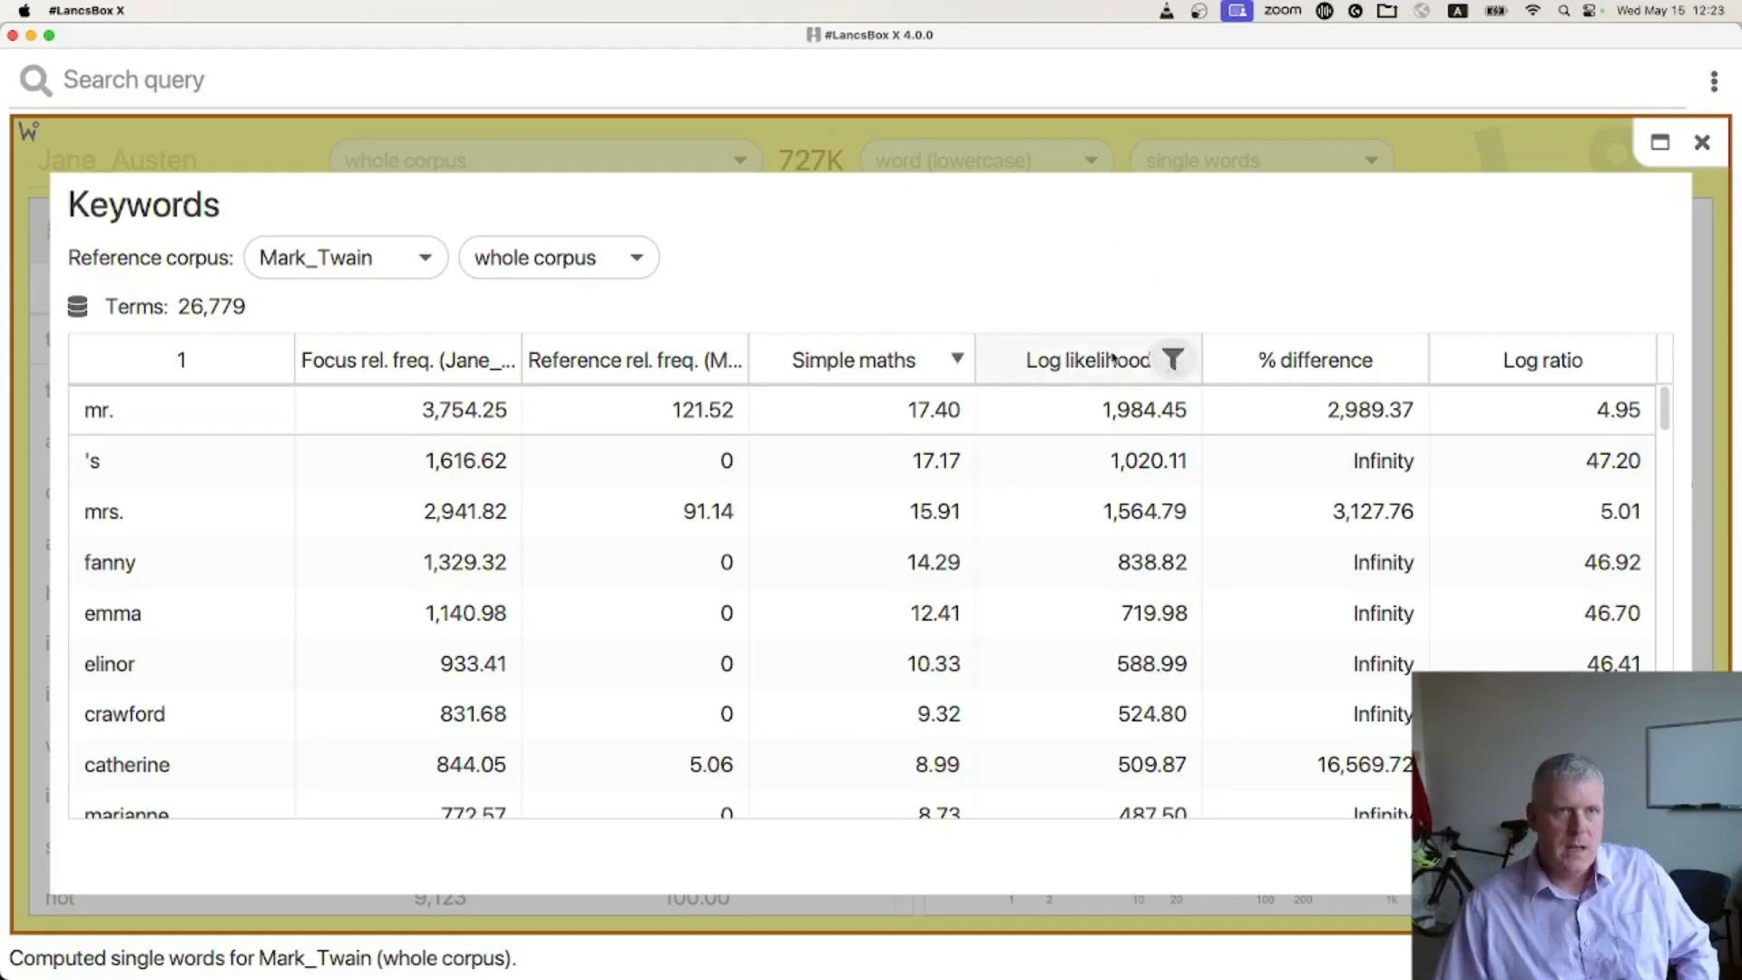
left_click(1175, 361)
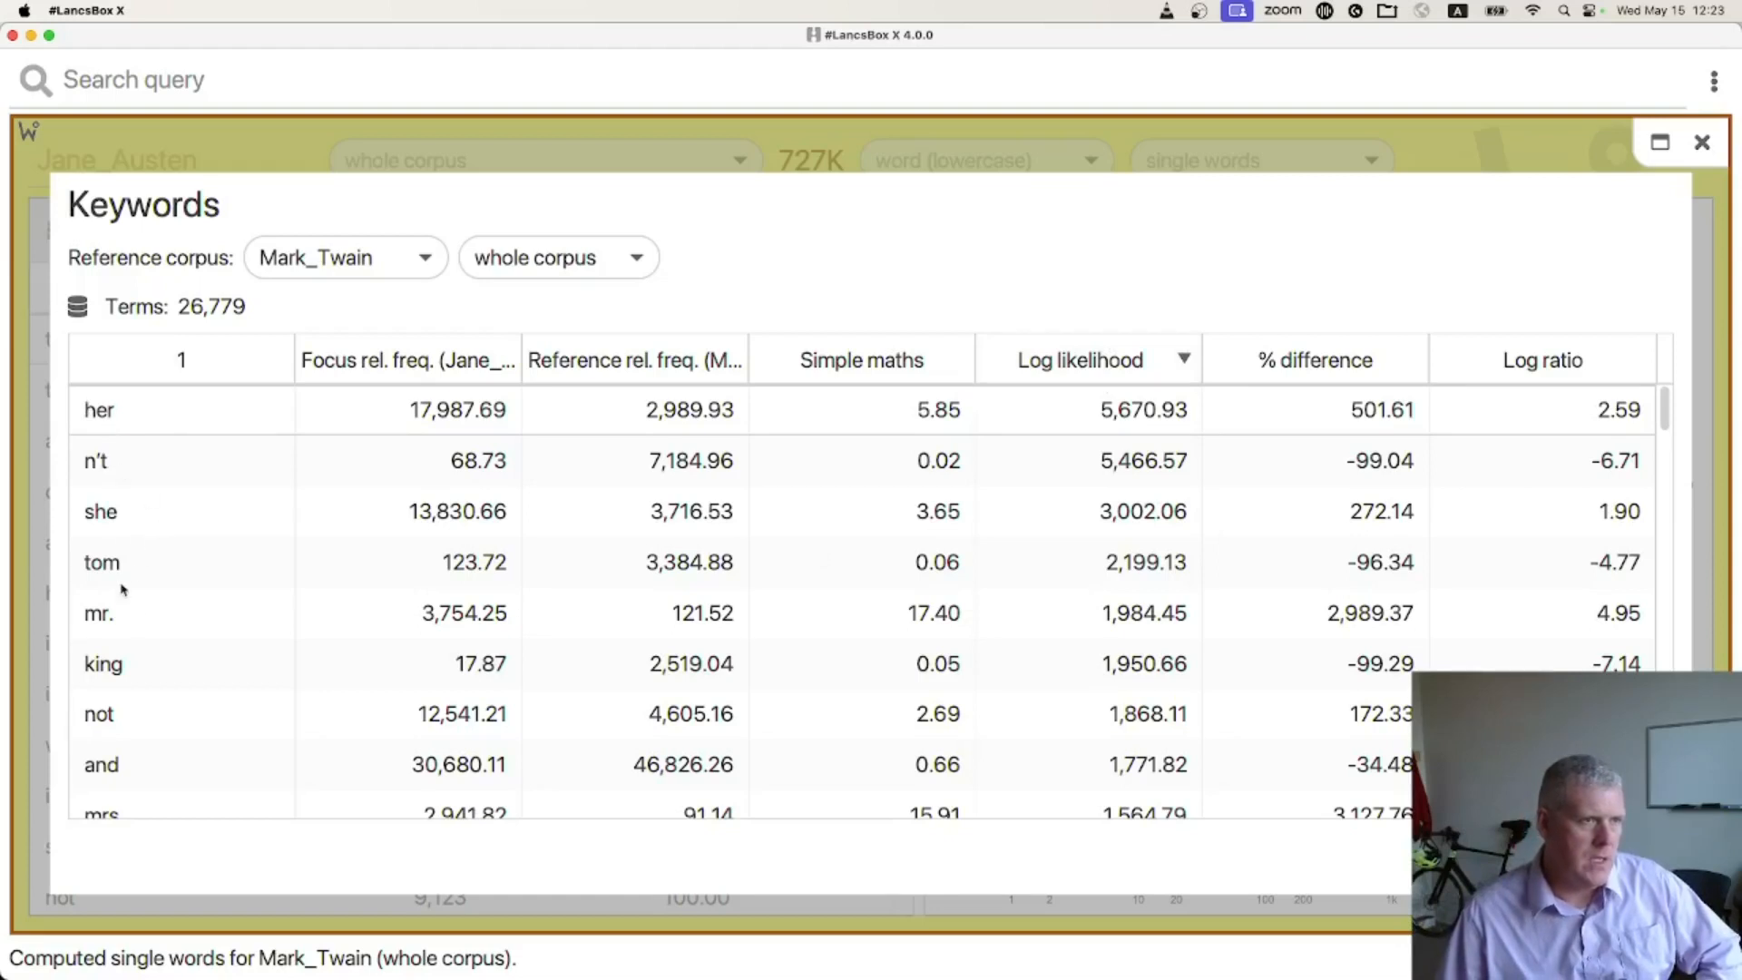
left_click(1313, 365)
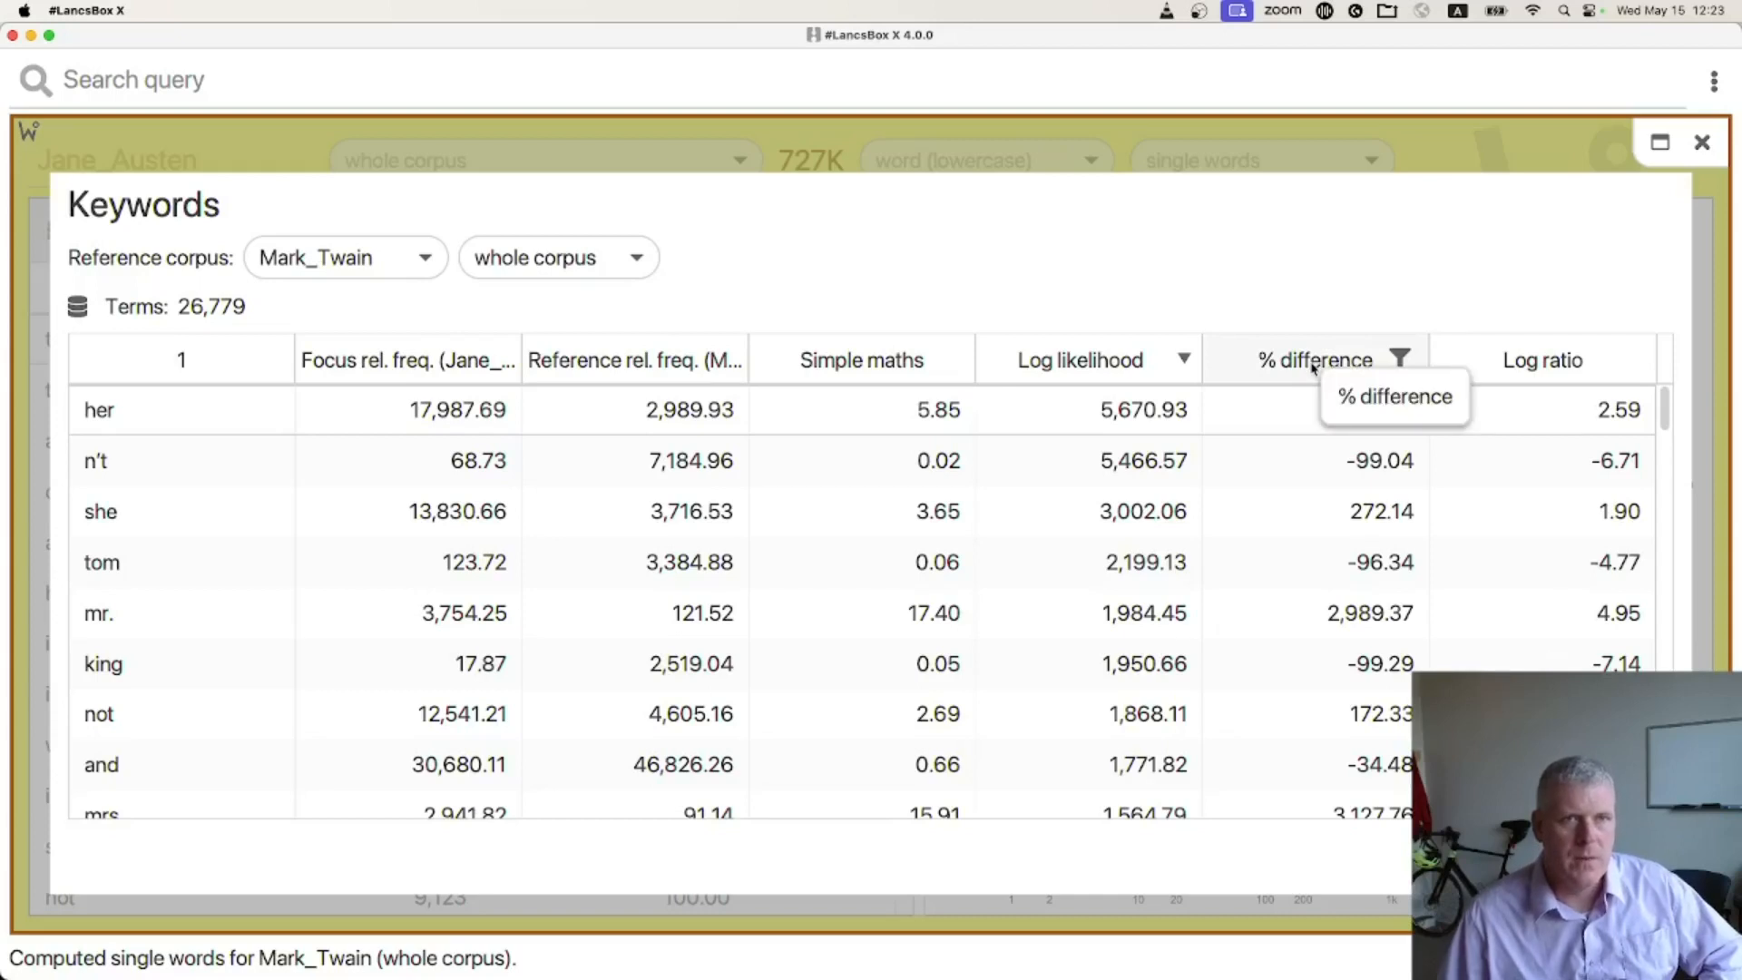
left_click(1313, 363)
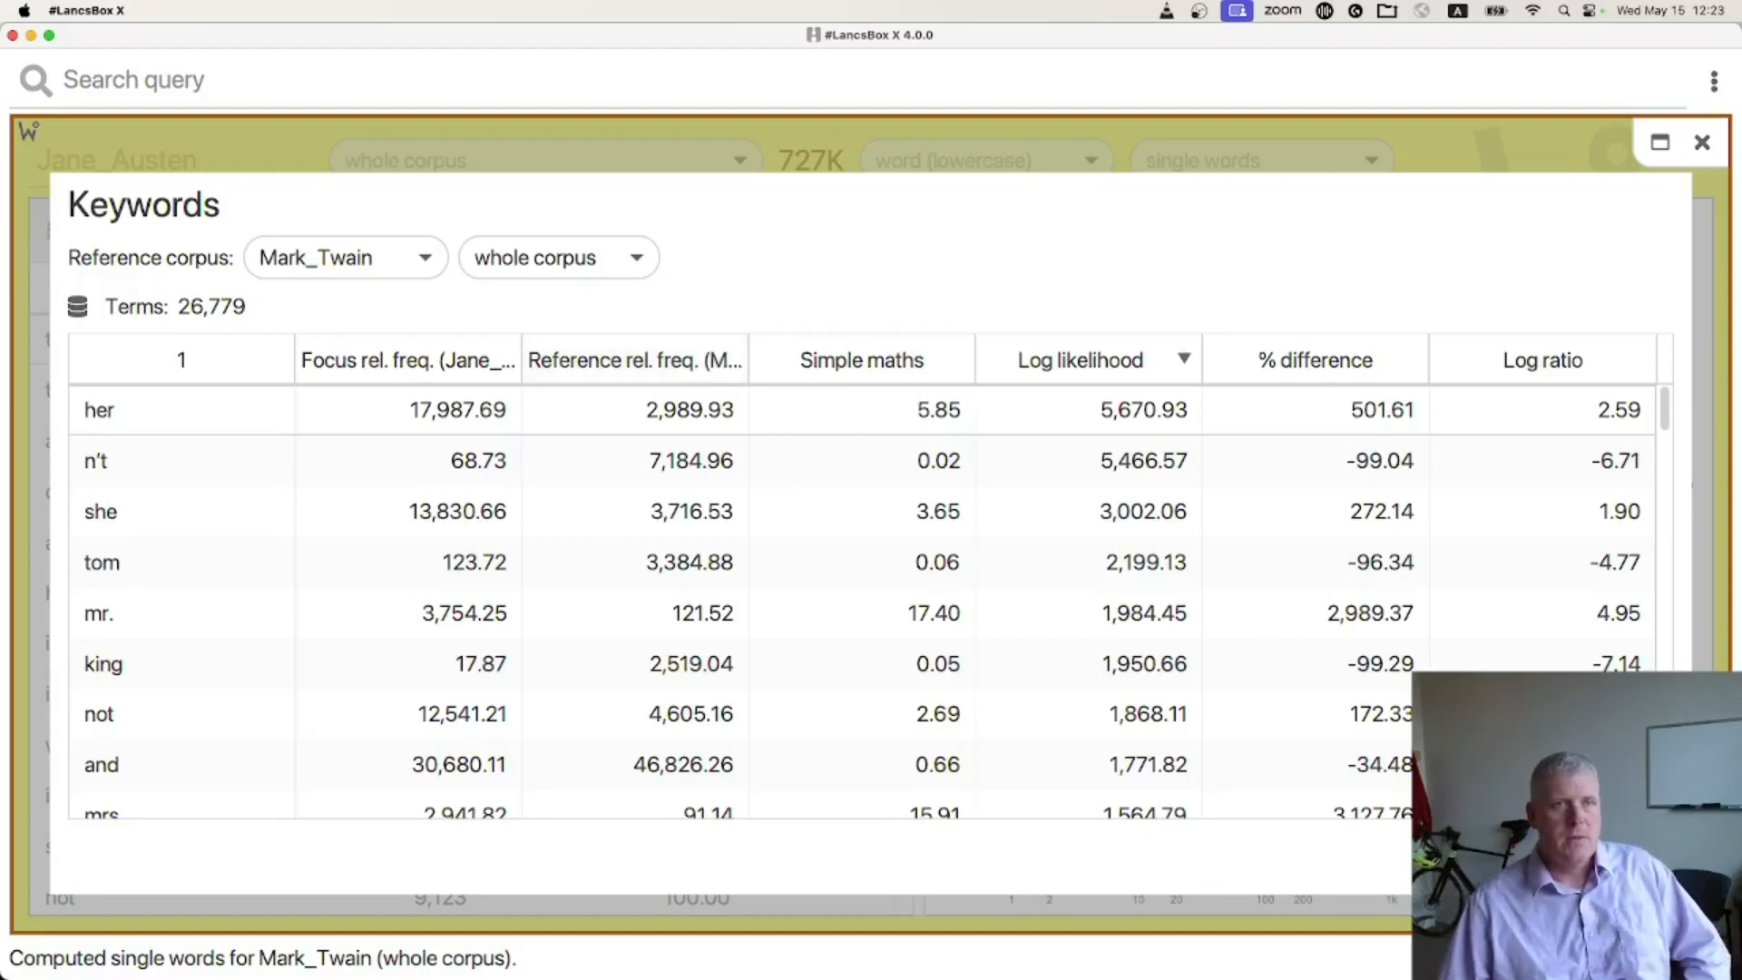
key("Escape")
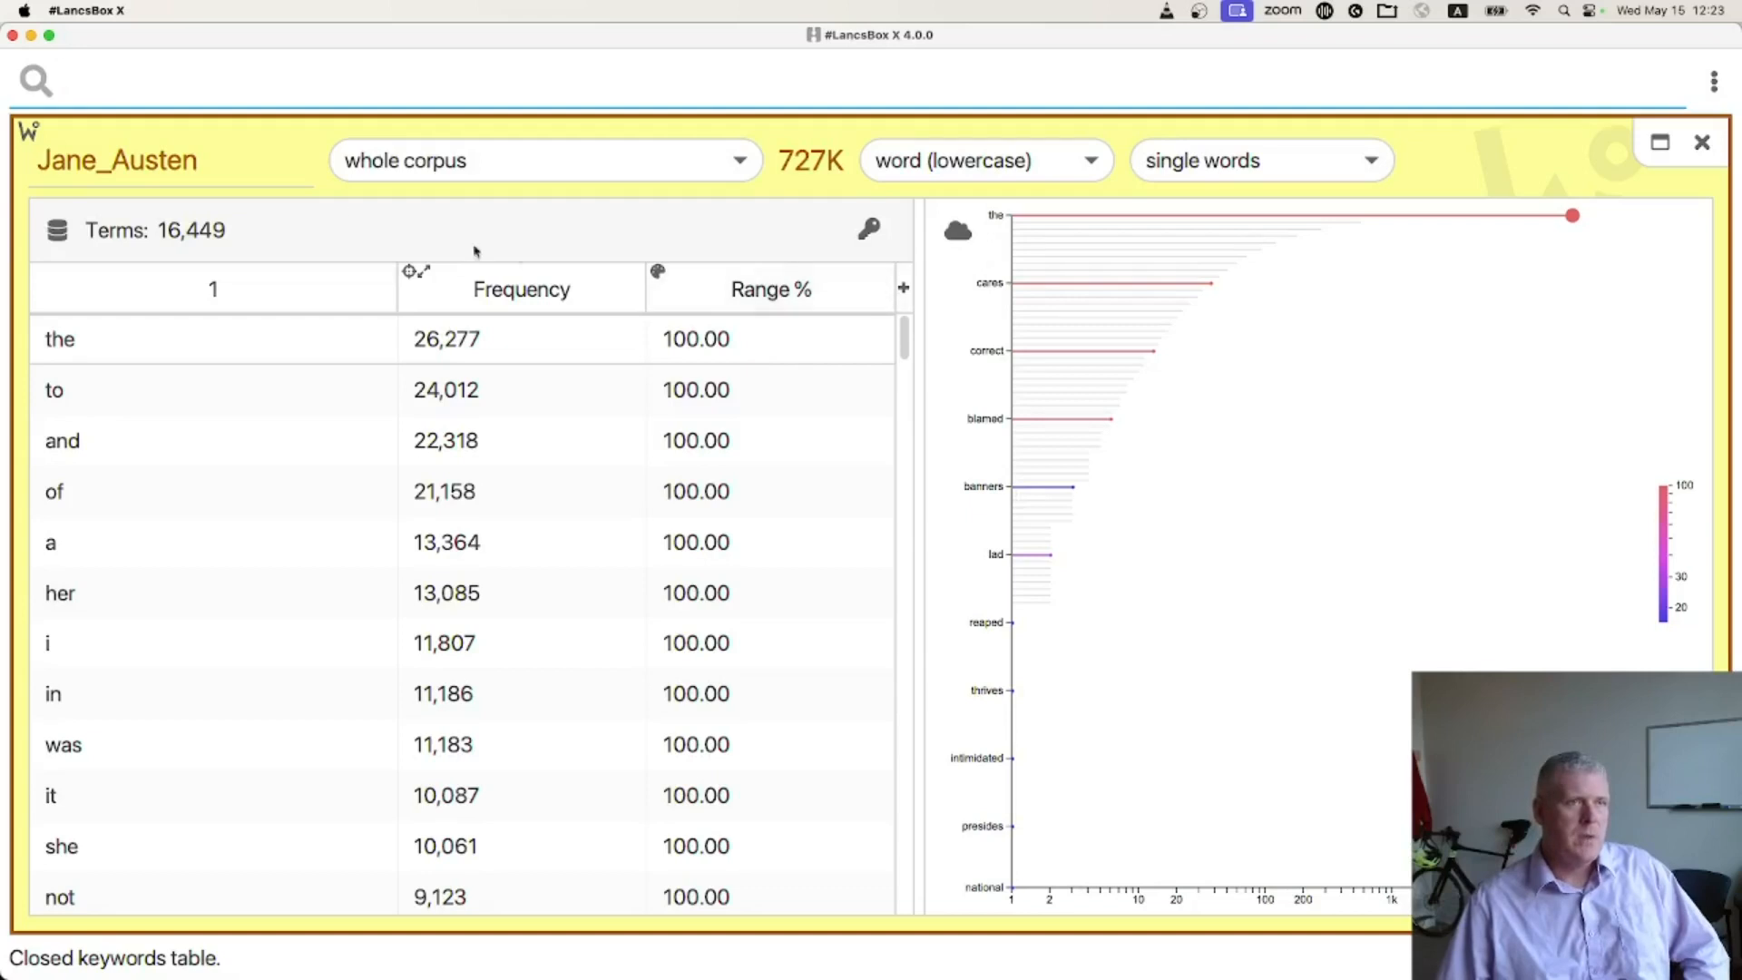
left_click(28, 137)
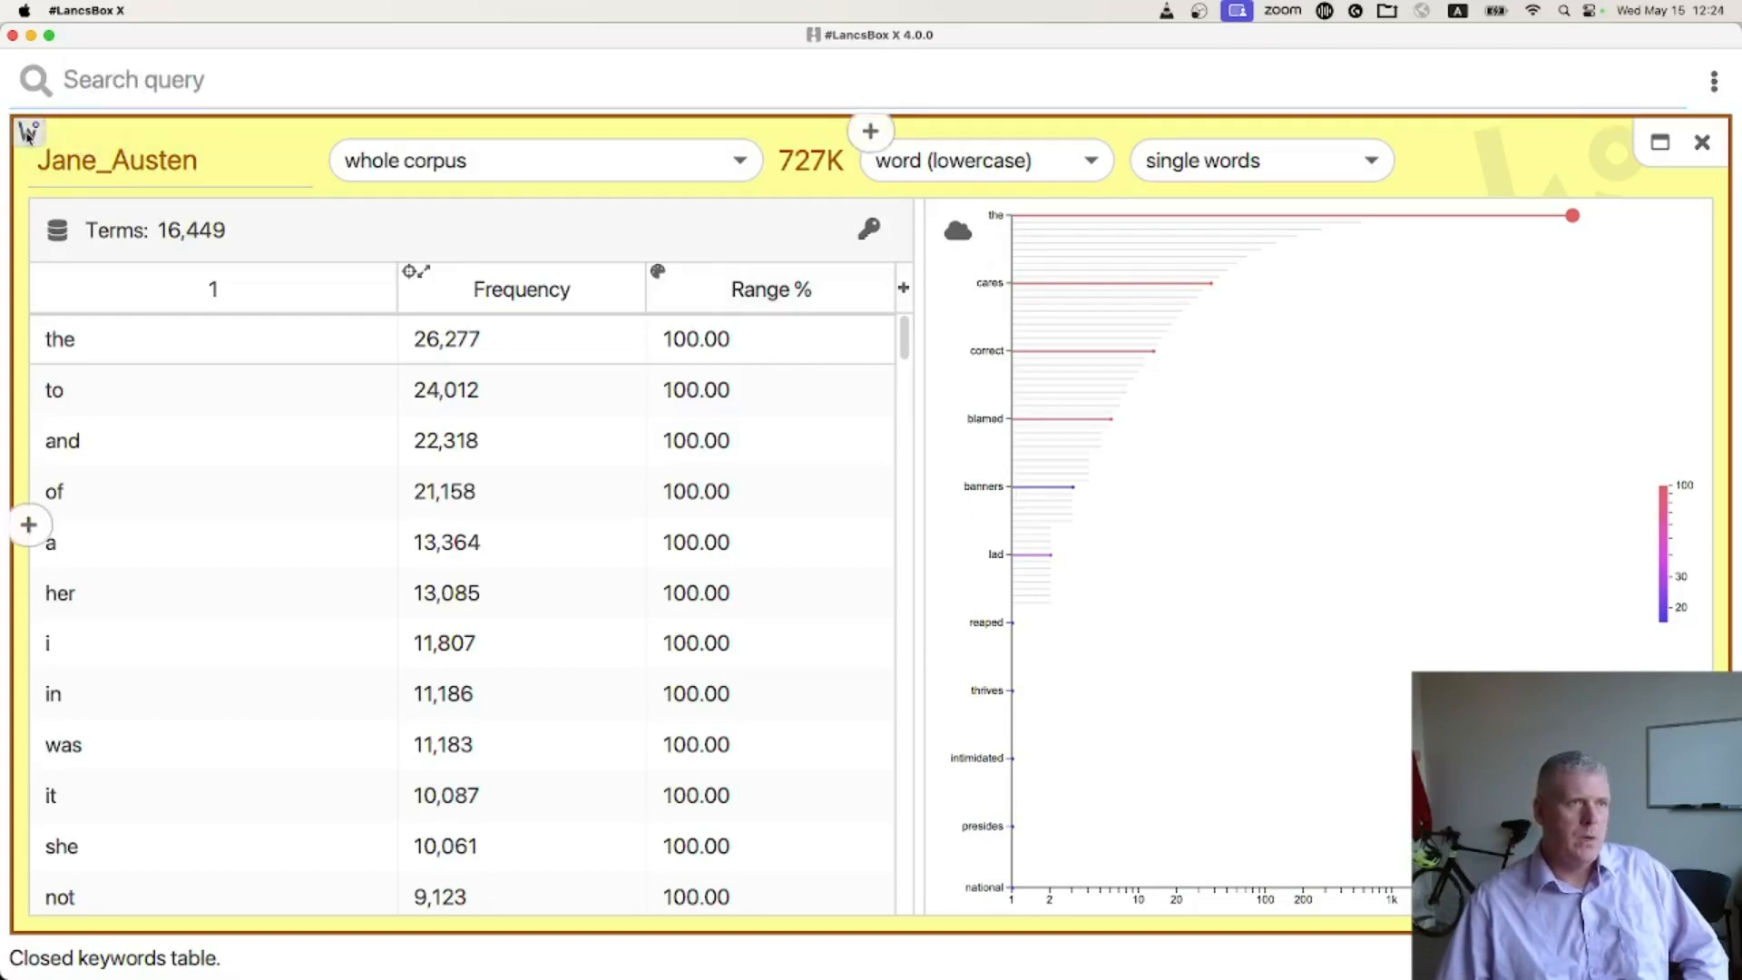
mouse_move(1718, 535)
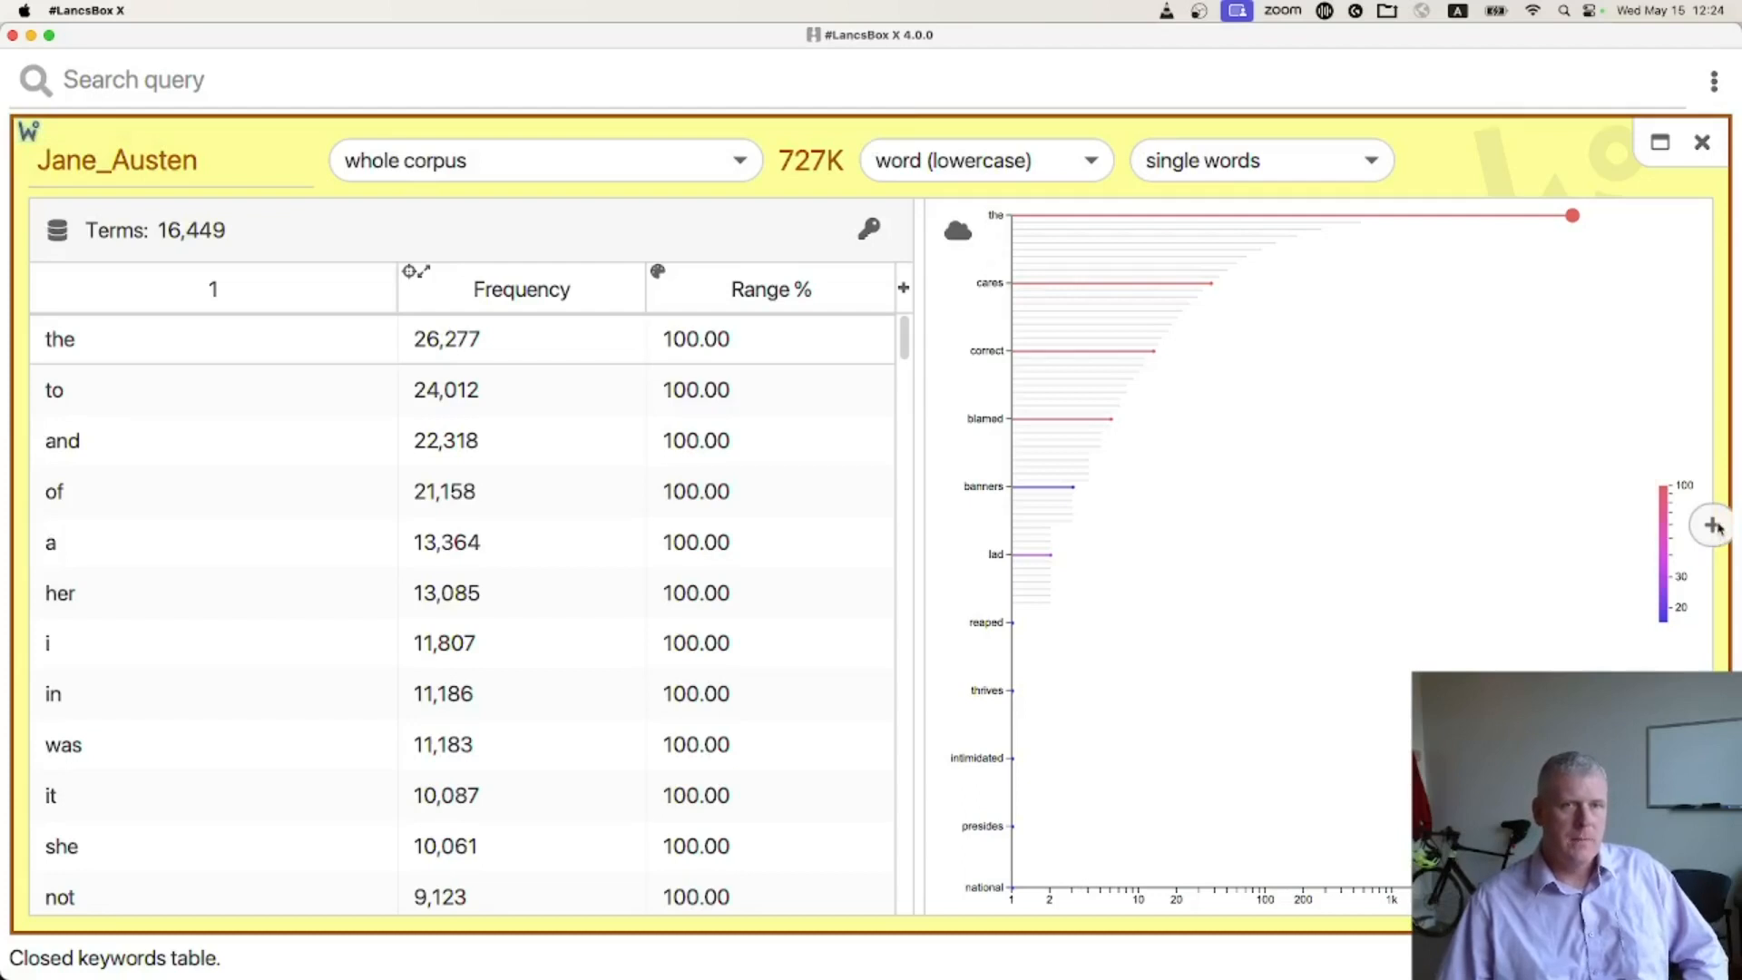
left_click(1713, 527)
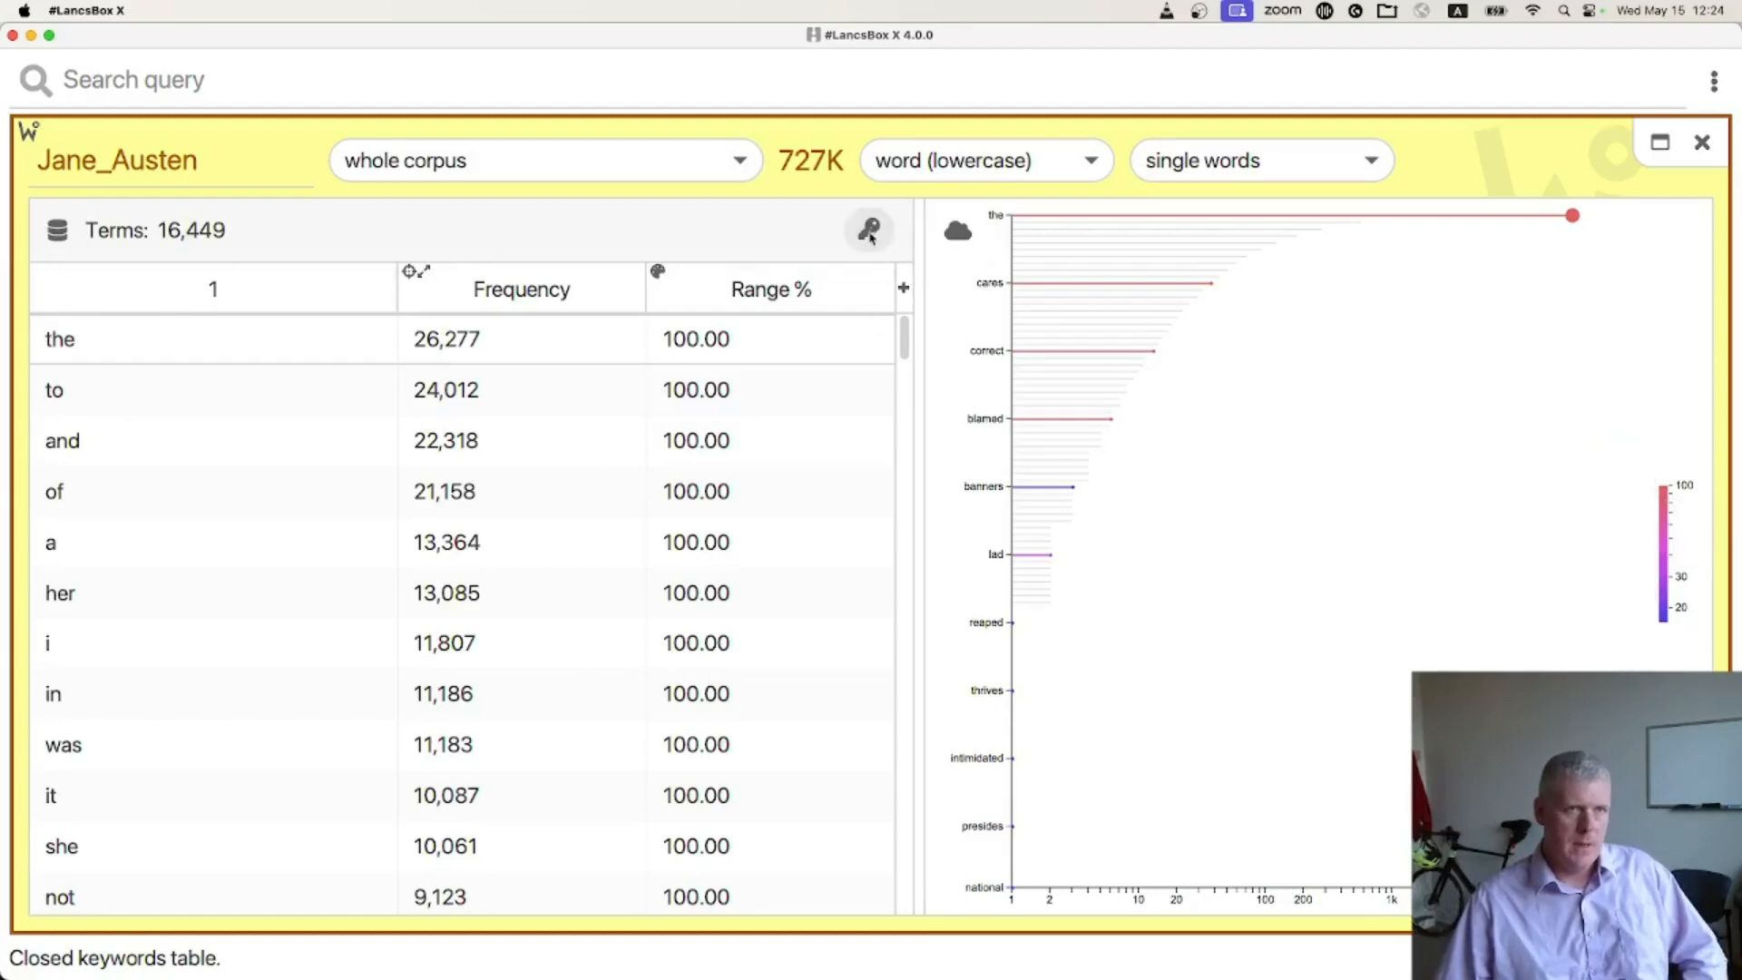
Open the keywords table for Jane_Austen again with the whole Mark_Twain corpus as reference.
left_click(870, 231)
left_click(433, 259)
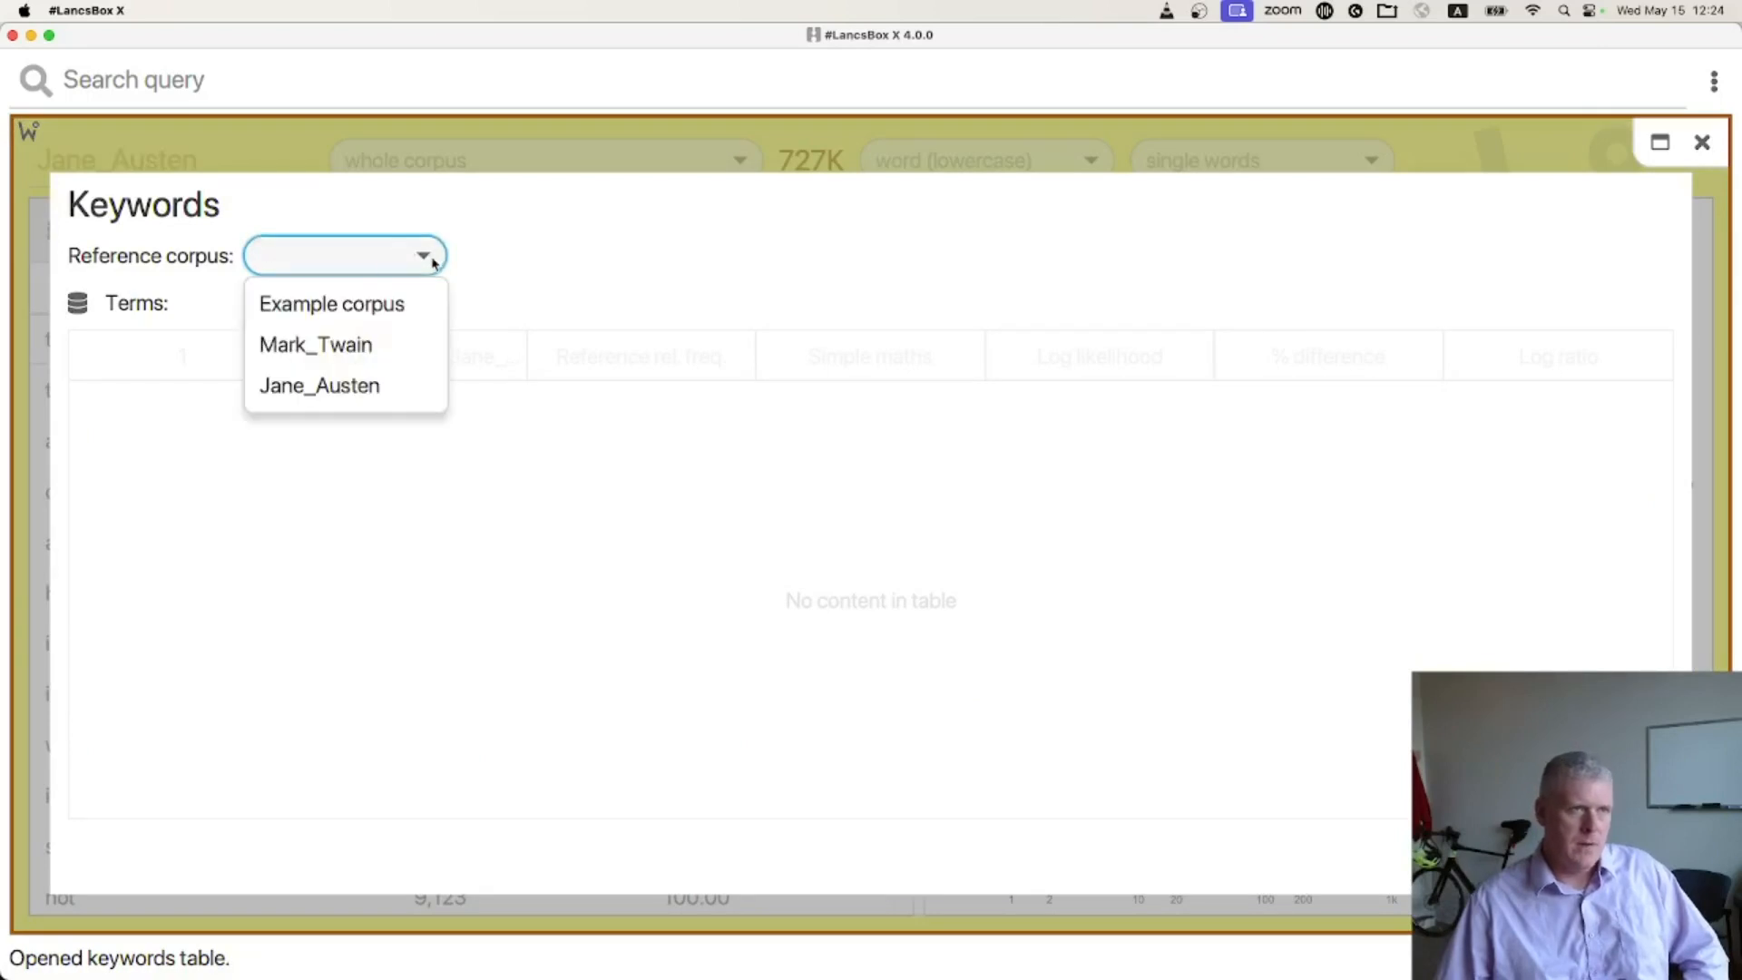
left_click(349, 347)
left_click(611, 256)
left_click(548, 302)
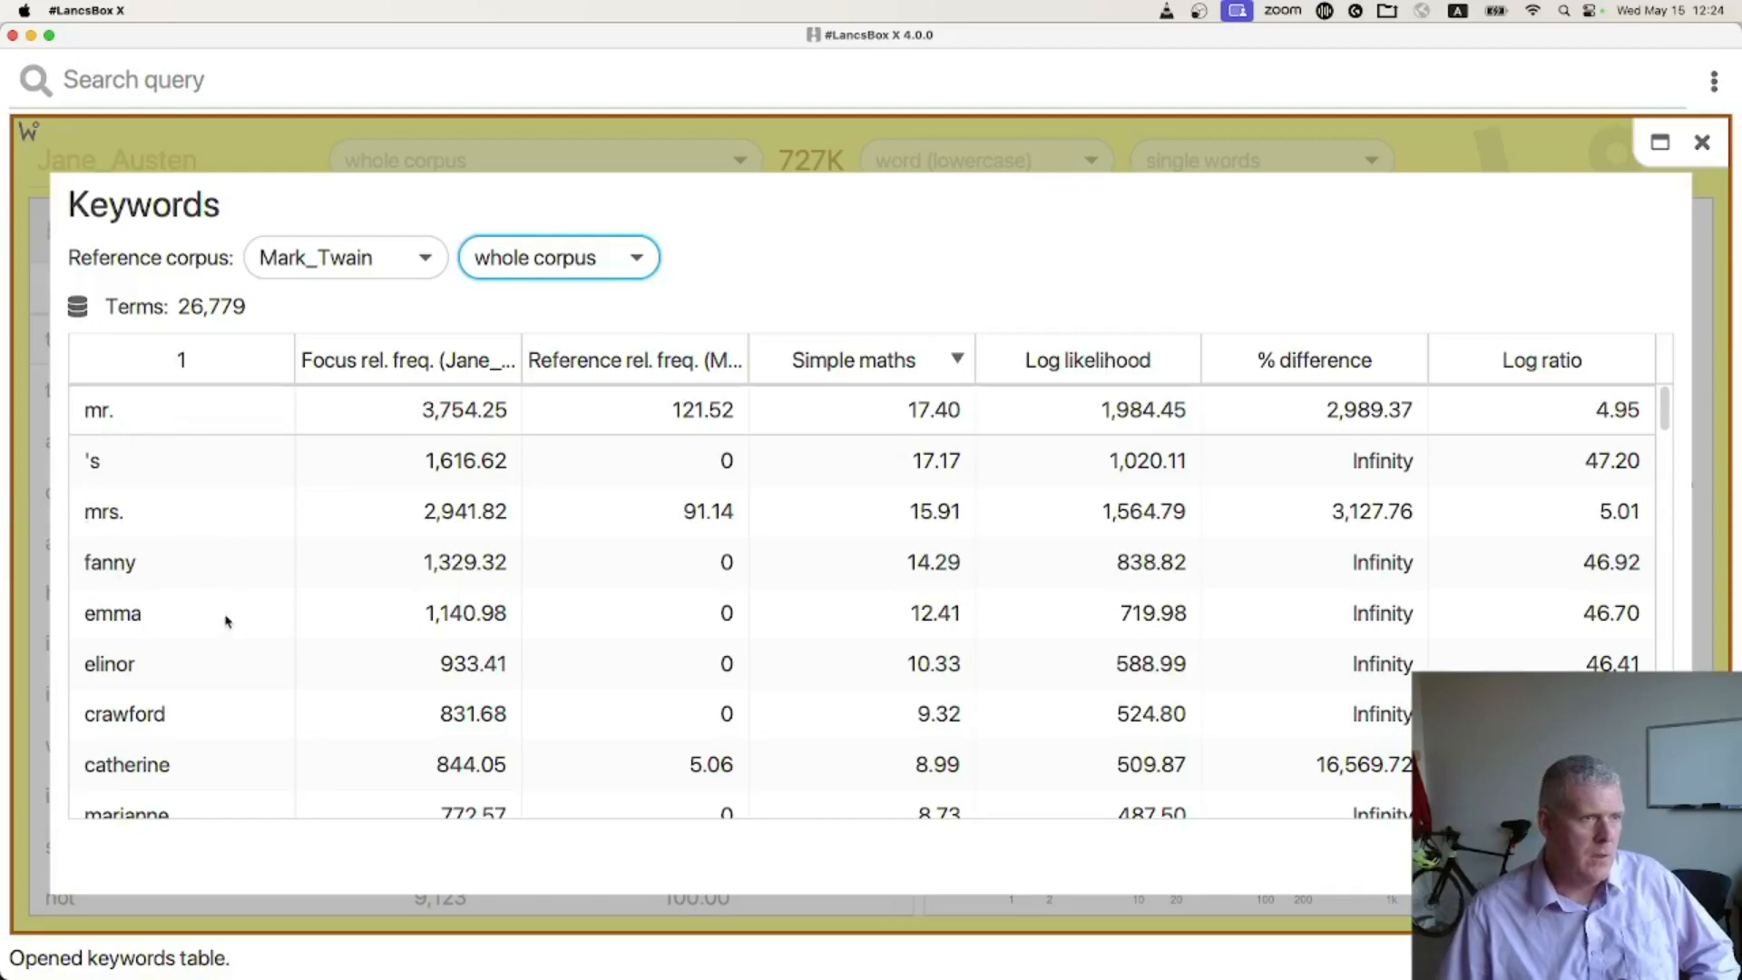
Examine the Jane_Austen keywords ranked by simple maths, highlighting the rows "herself" and "her", and close the table.
scroll(226, 621, "down", 2)
scroll(209, 685, "down", 6)
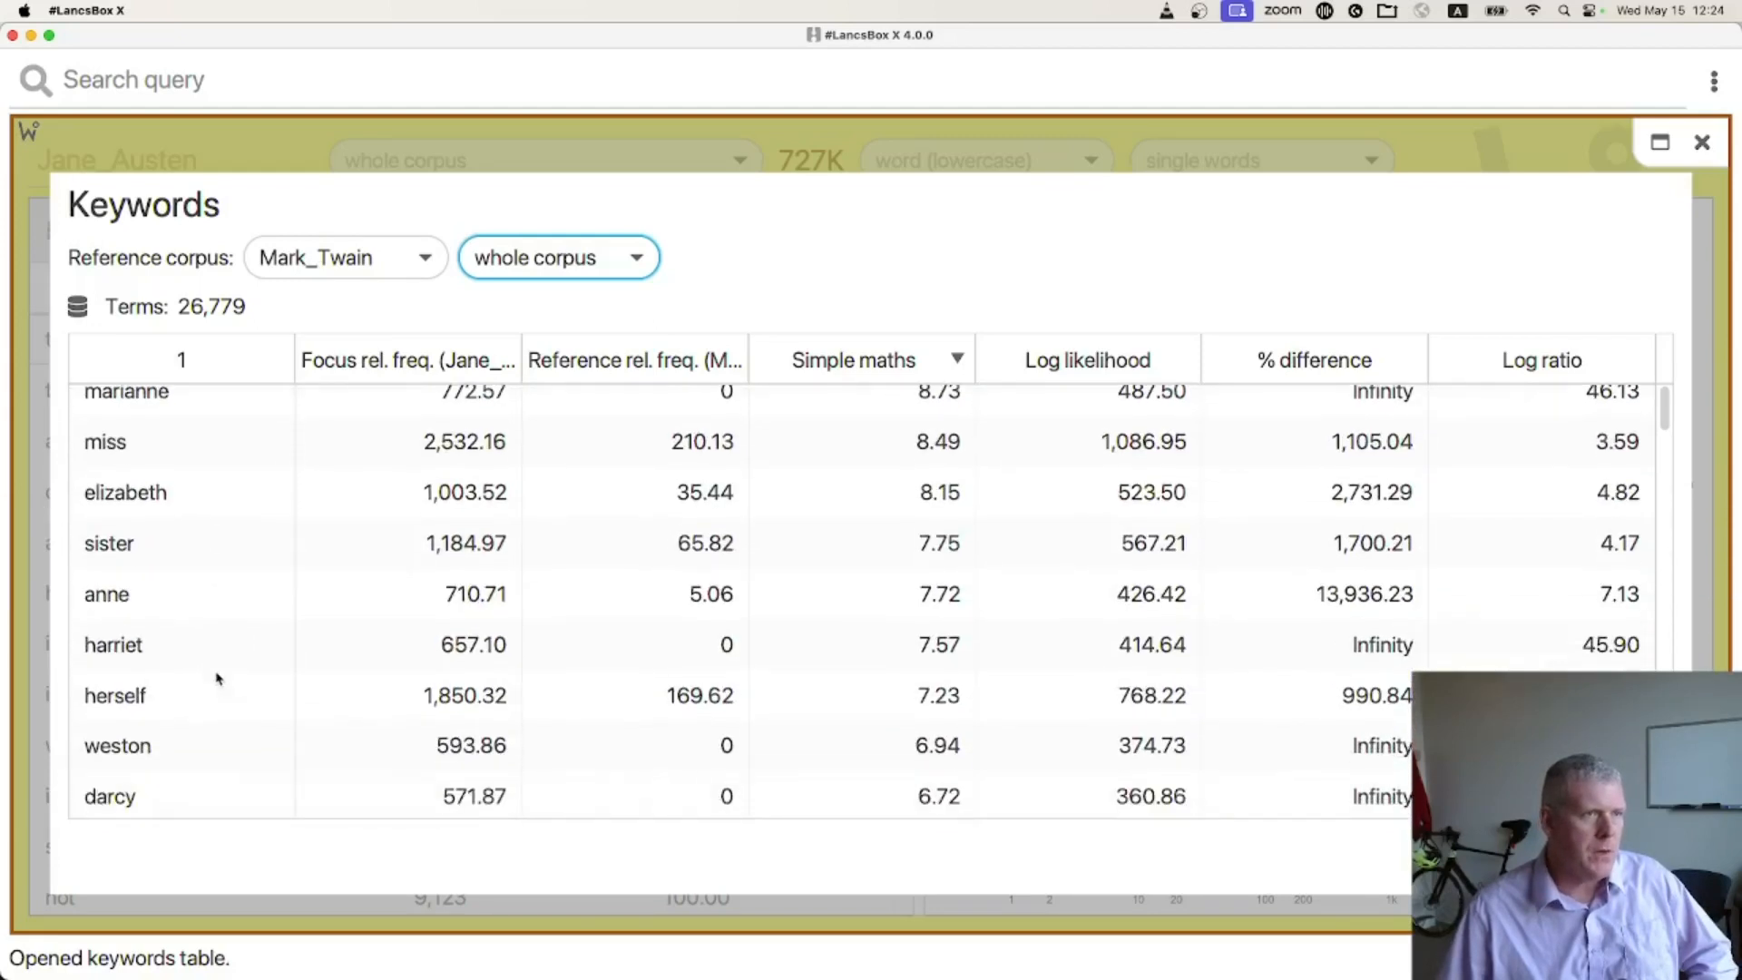
scroll(218, 679, "down", 1)
scroll(218, 676, "down", 1)
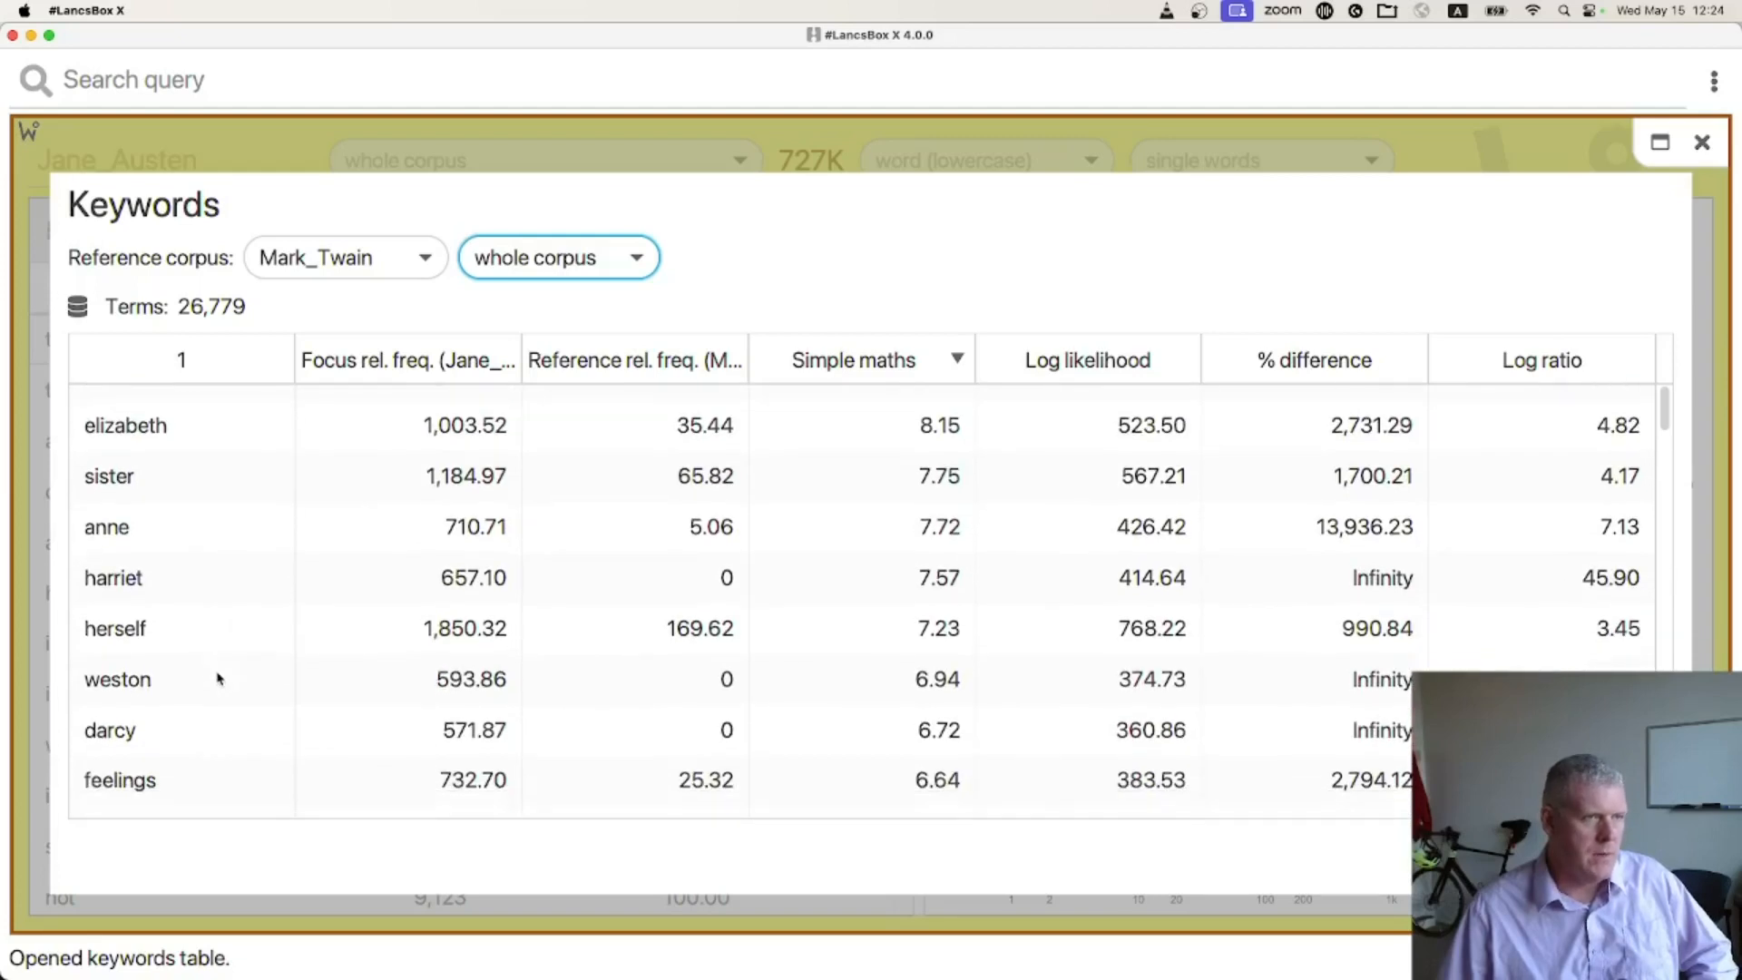
scroll(218, 673, "up", 10)
scroll(221, 670, "down", 6)
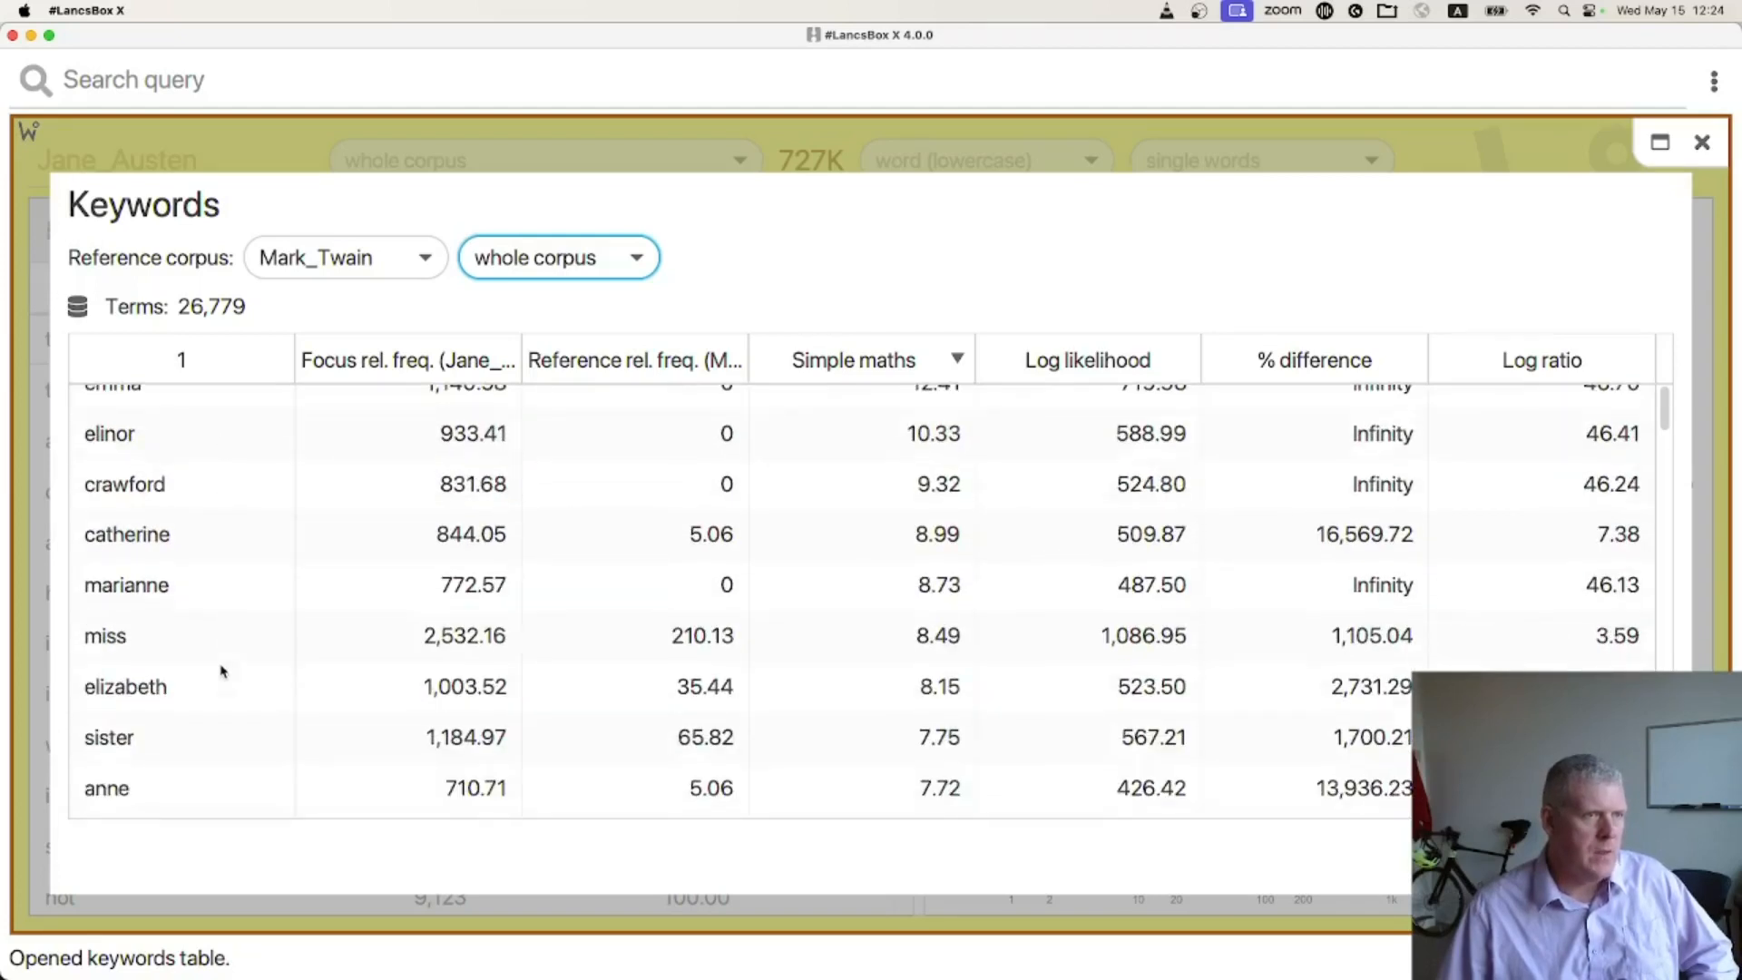
scroll(221, 671, "down", 1)
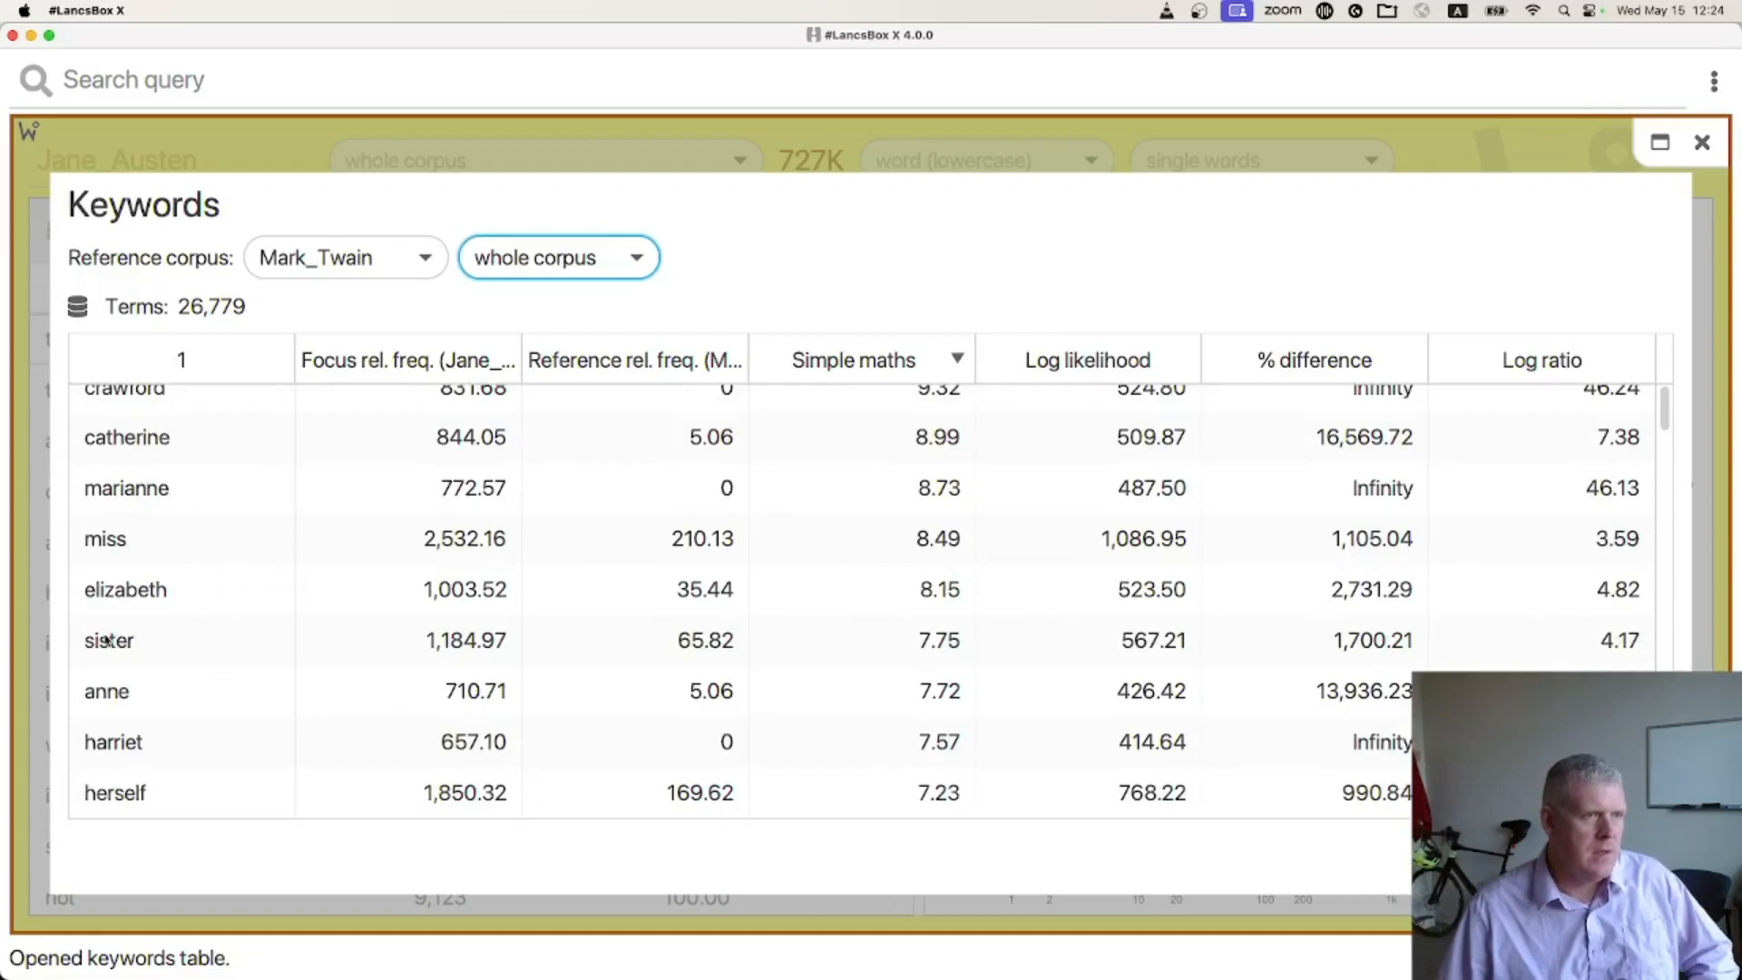
scroll(200, 701, "down", 2)
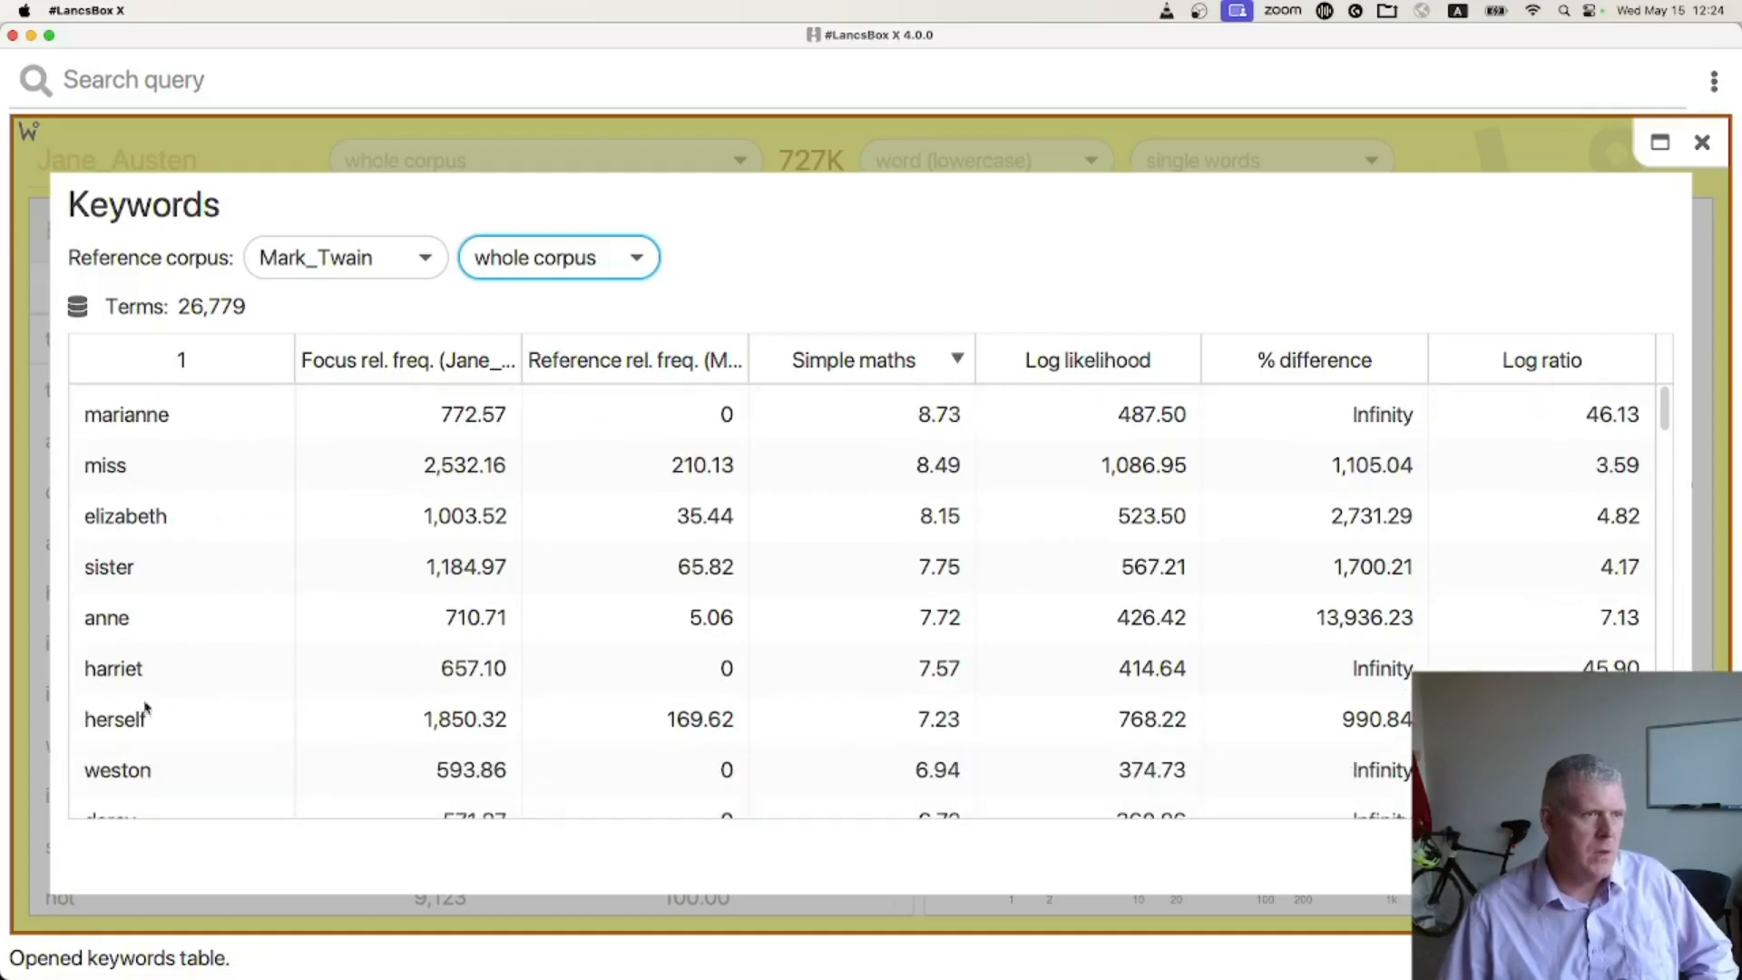
left_click(185, 729)
scroll(268, 685, "down", 4)
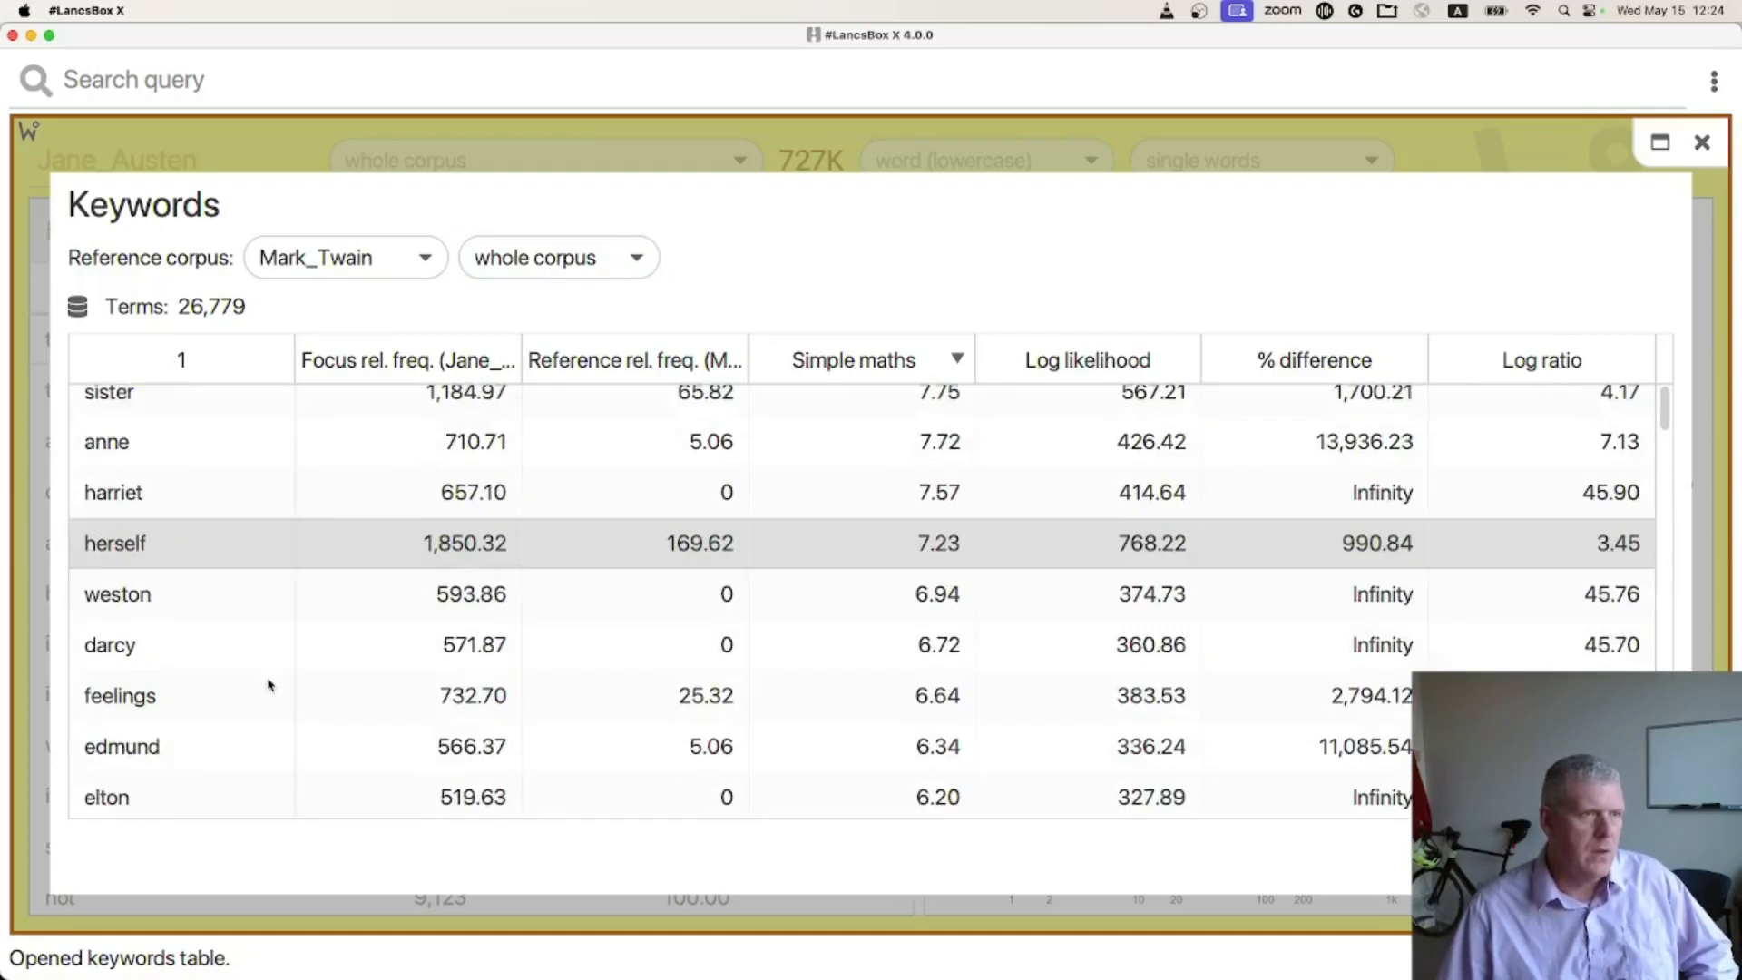
scroll(227, 686, "down", 3)
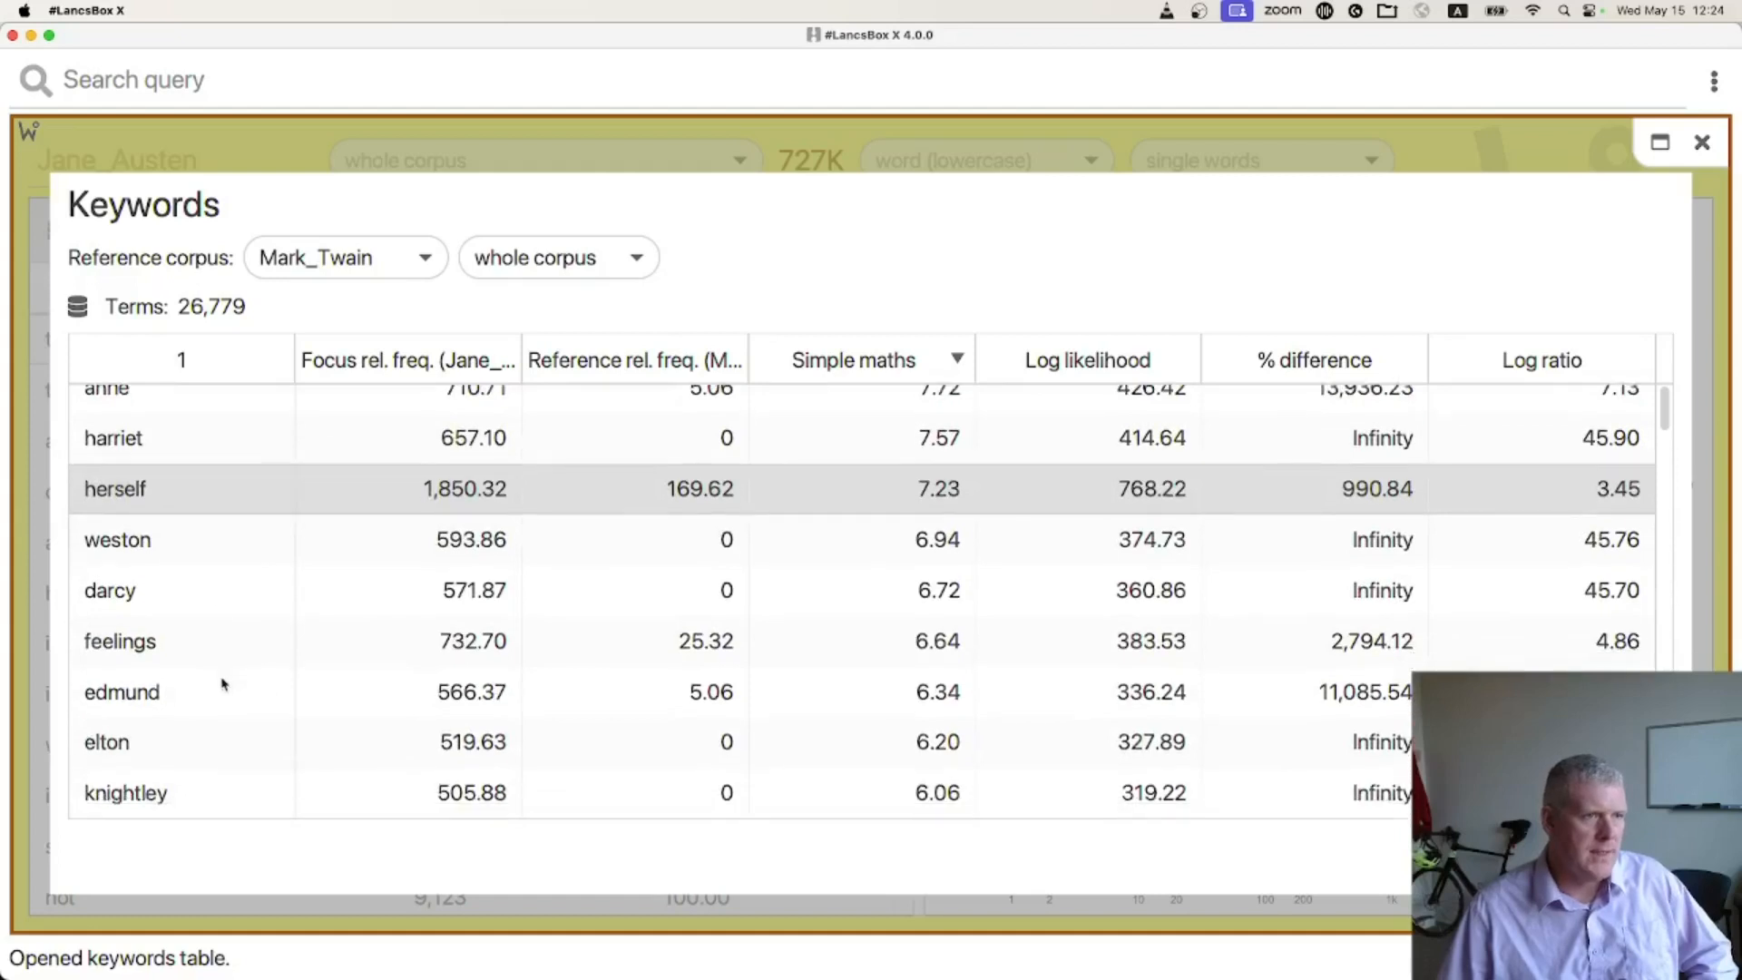
scroll(284, 672, "up", 5)
scroll(291, 673, "down", 12)
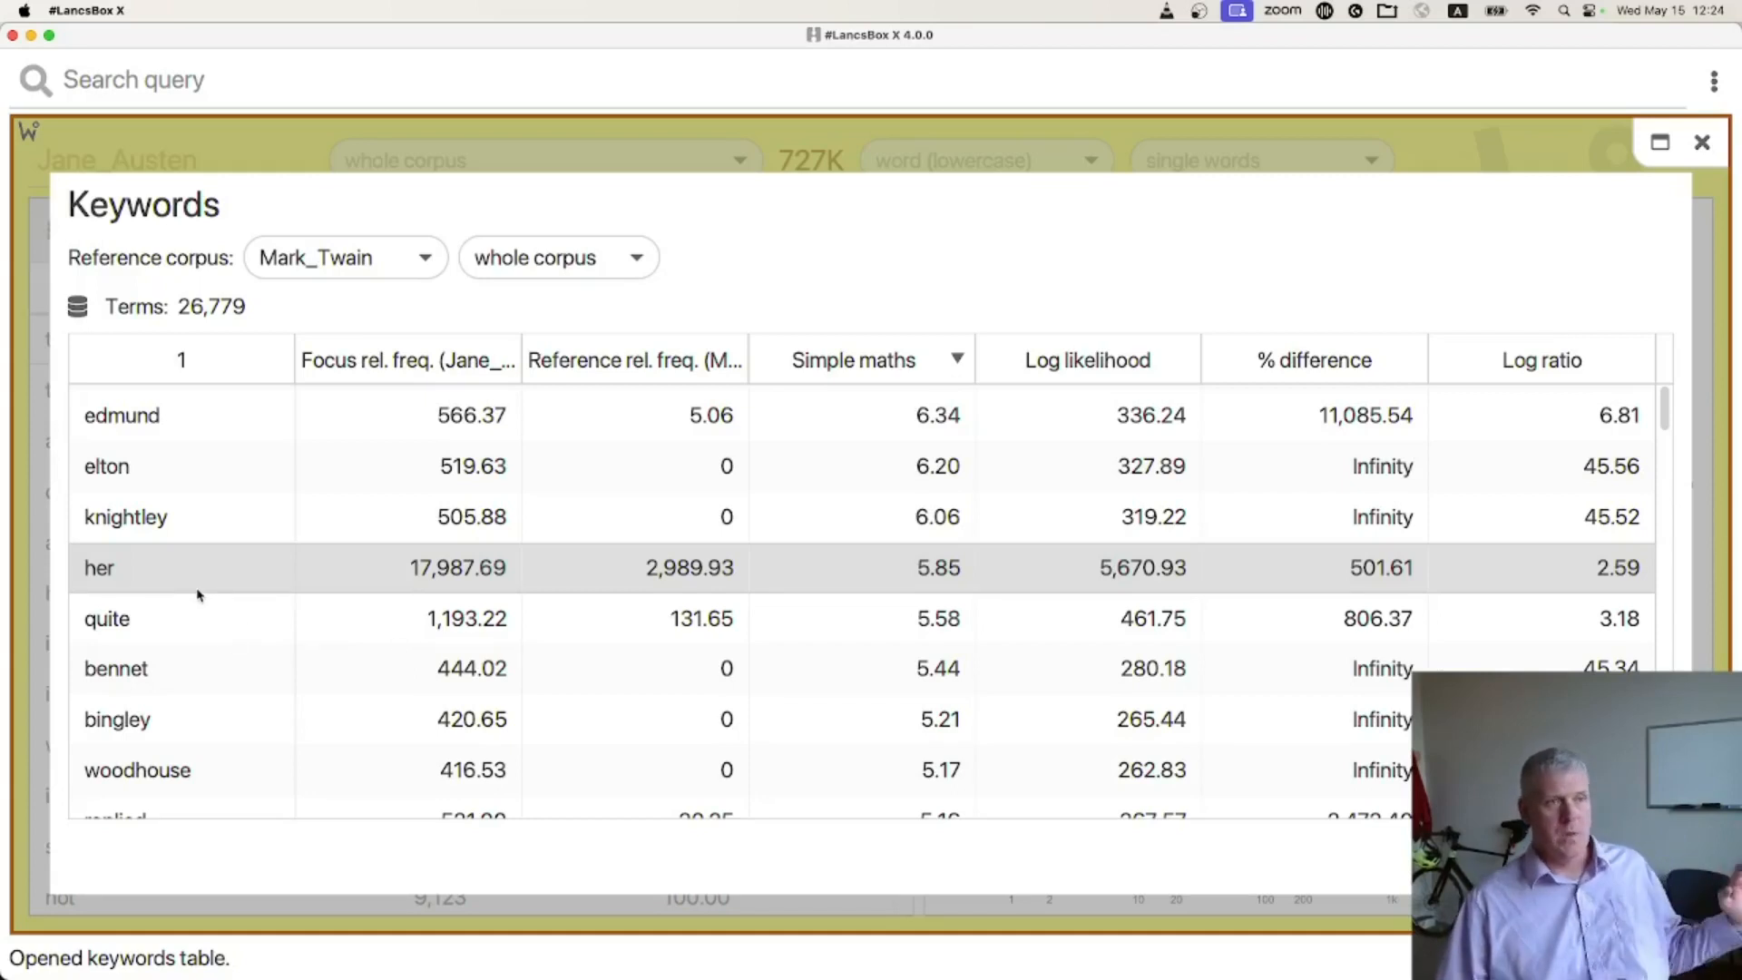
scroll(214, 591, "down", 1)
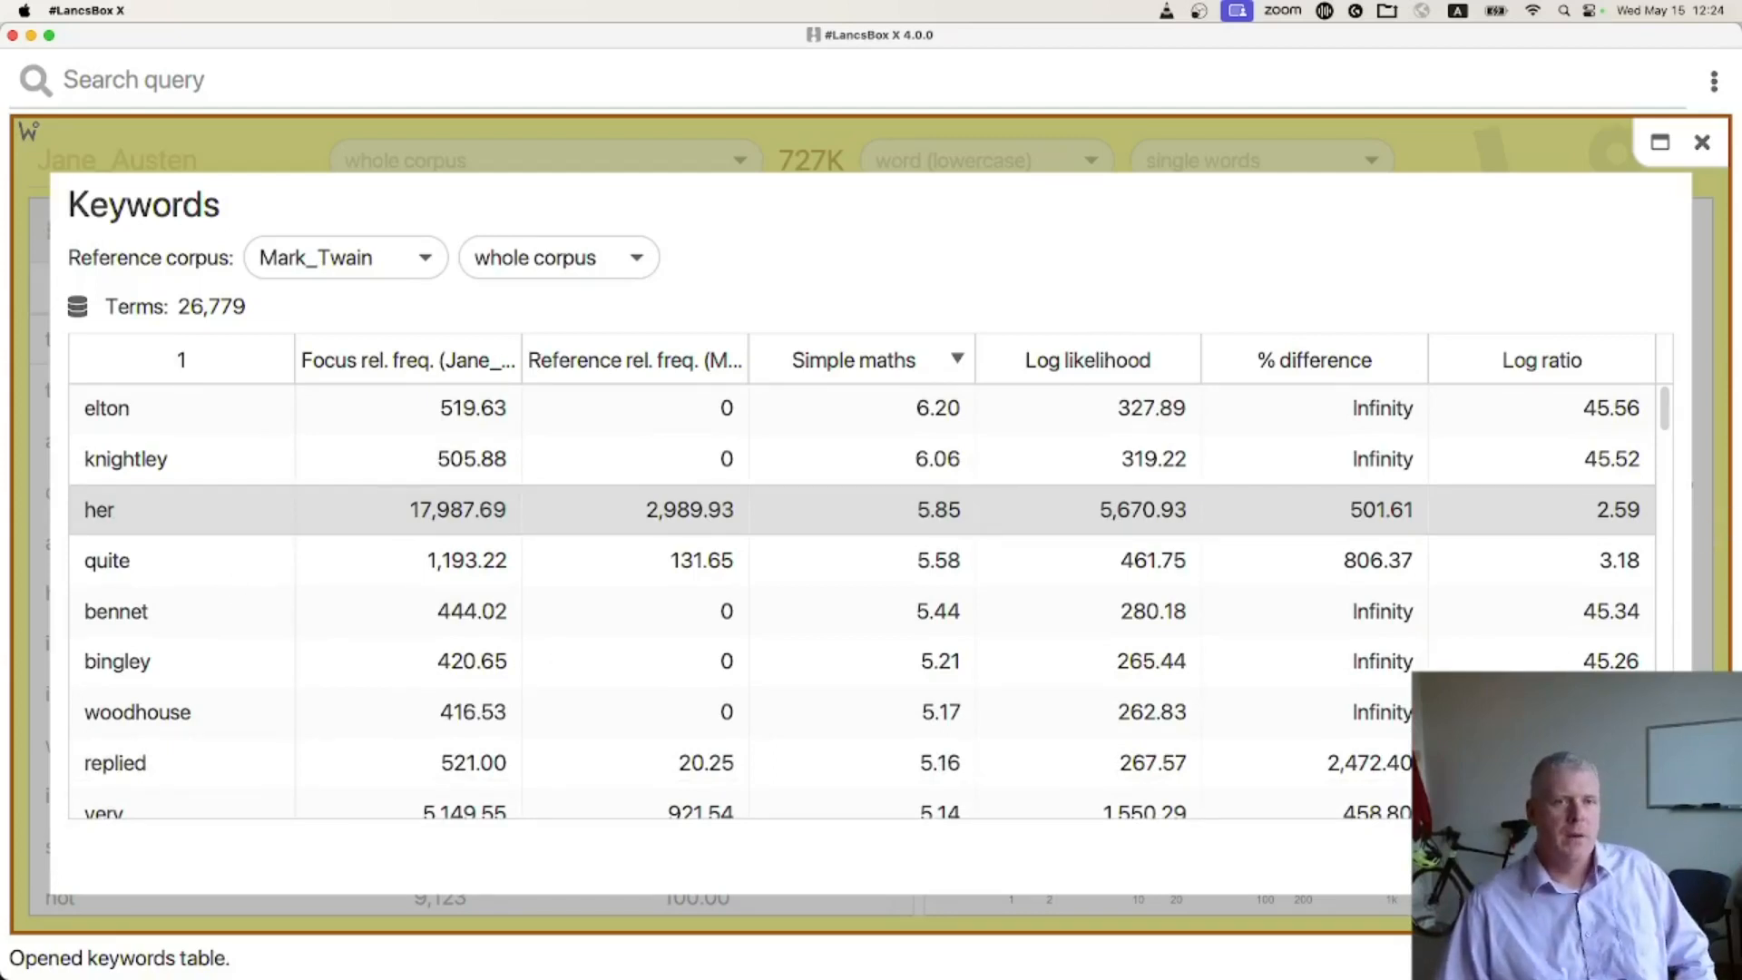
left_click(1702, 726)
Switch the word list to the Mark_Twain corpus and generate its keywords with the whole Jane_Austen corpus as reference.
left_click(160, 150)
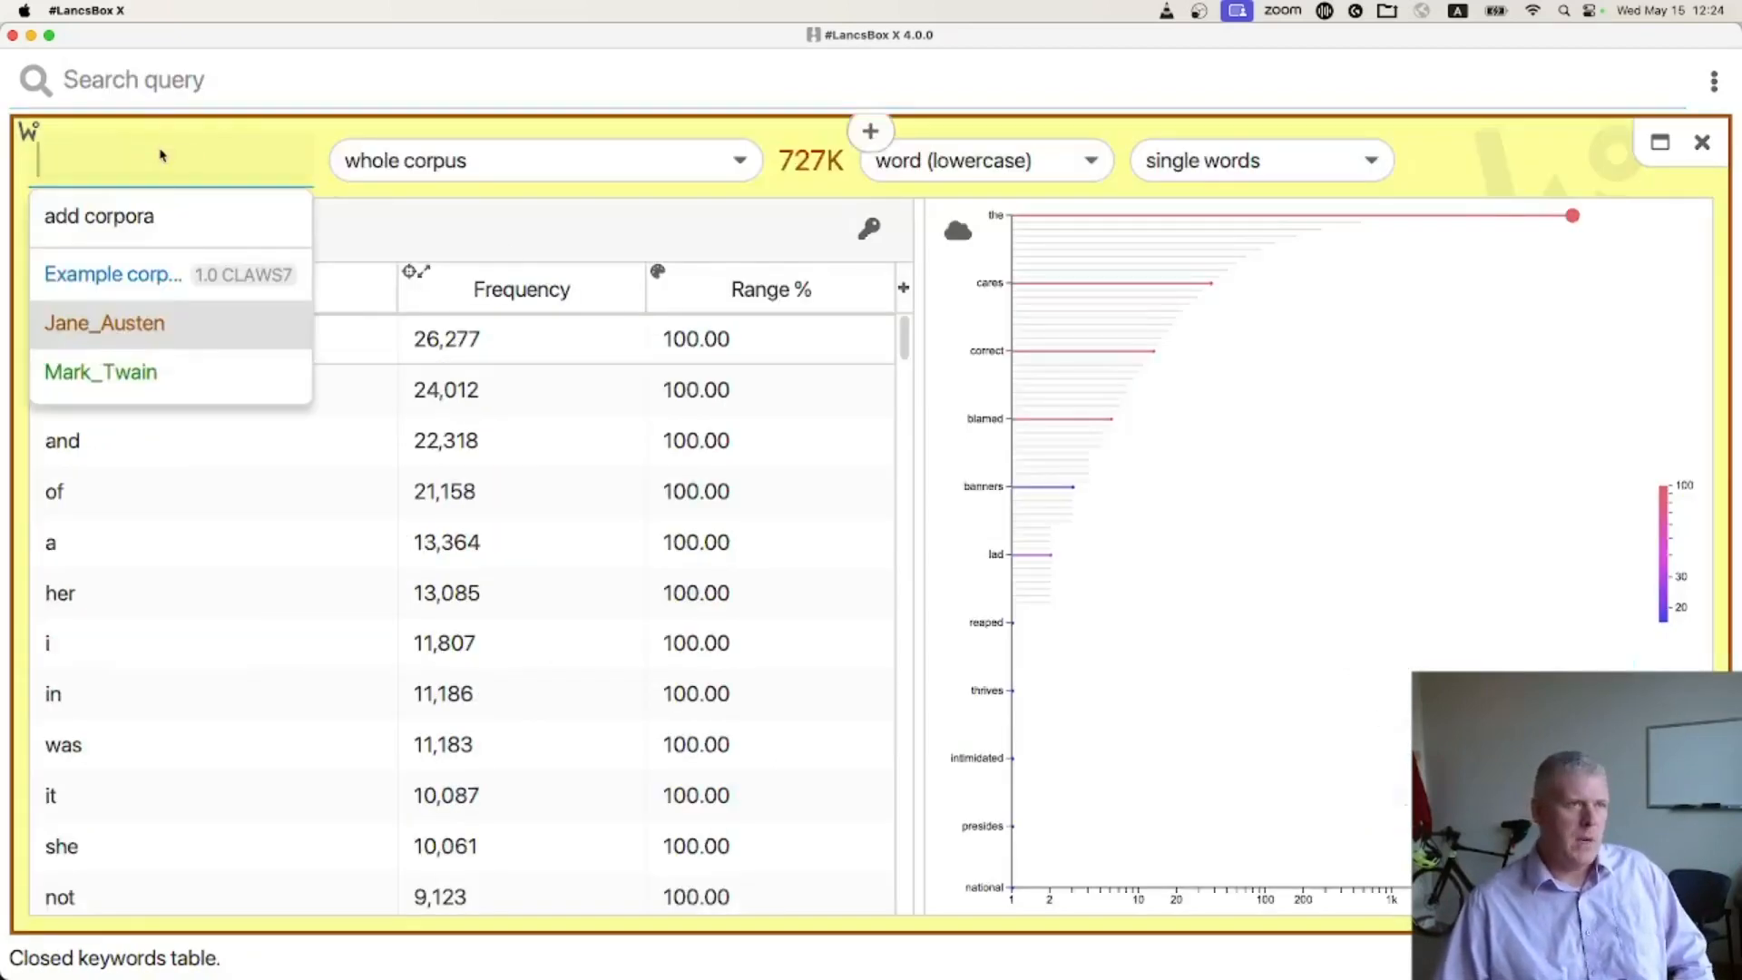
left_click(145, 375)
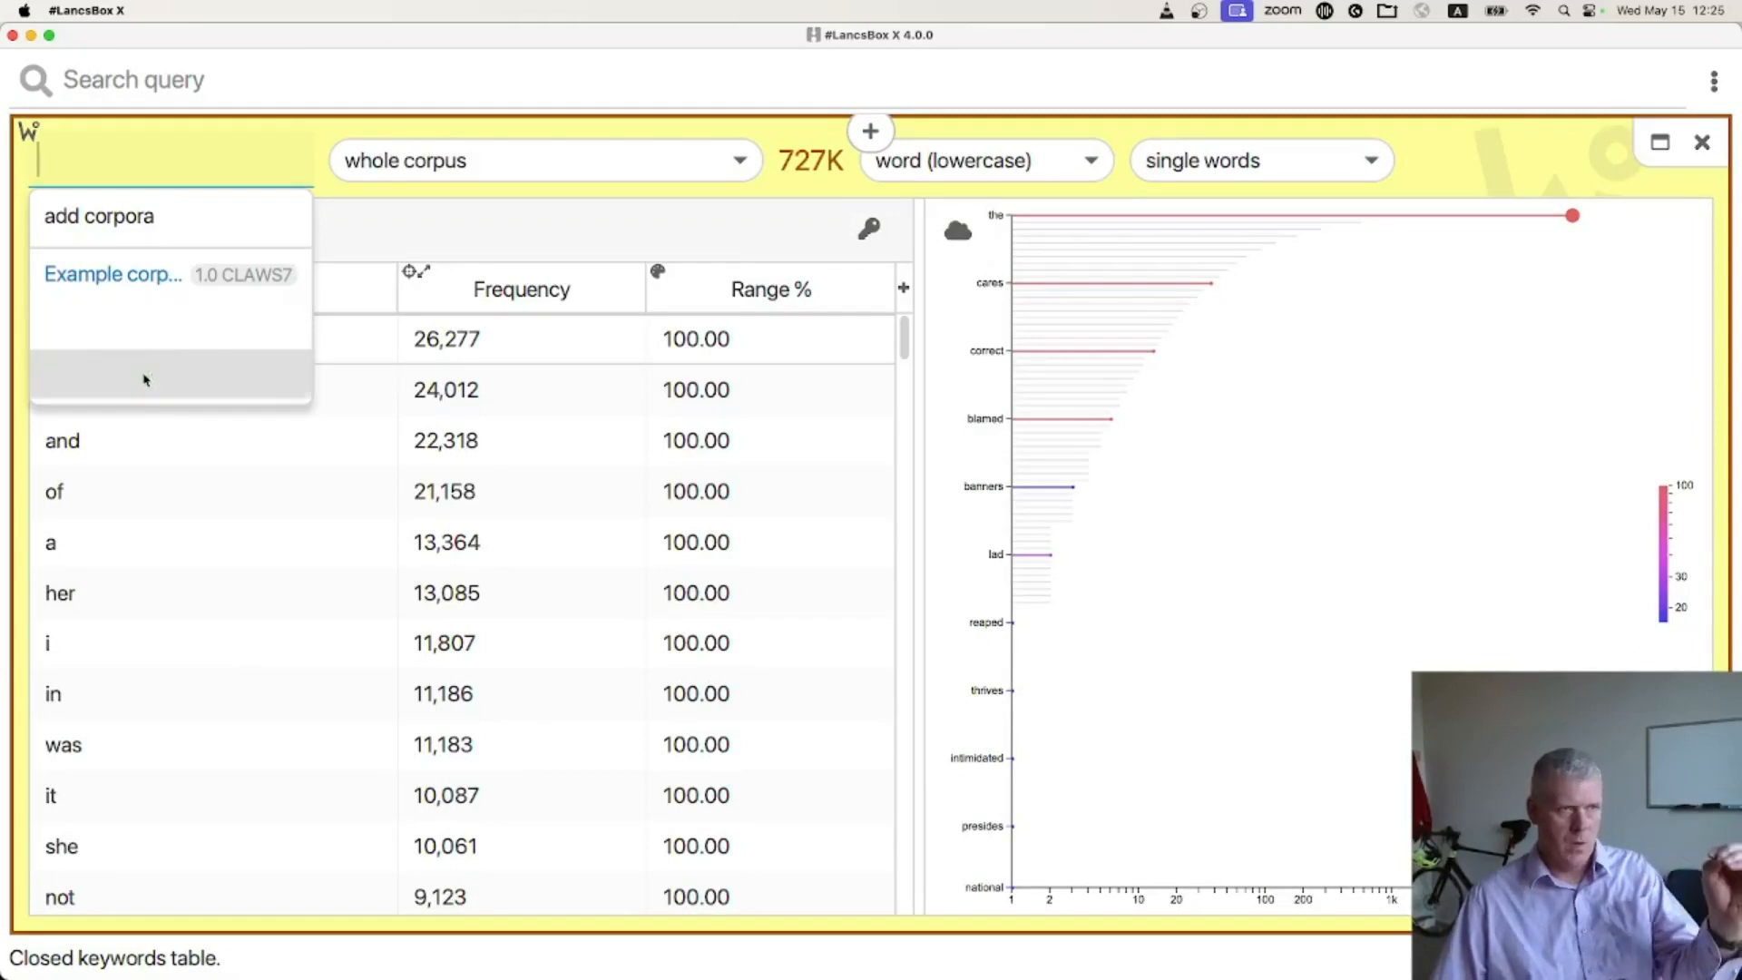
left_click(868, 229)
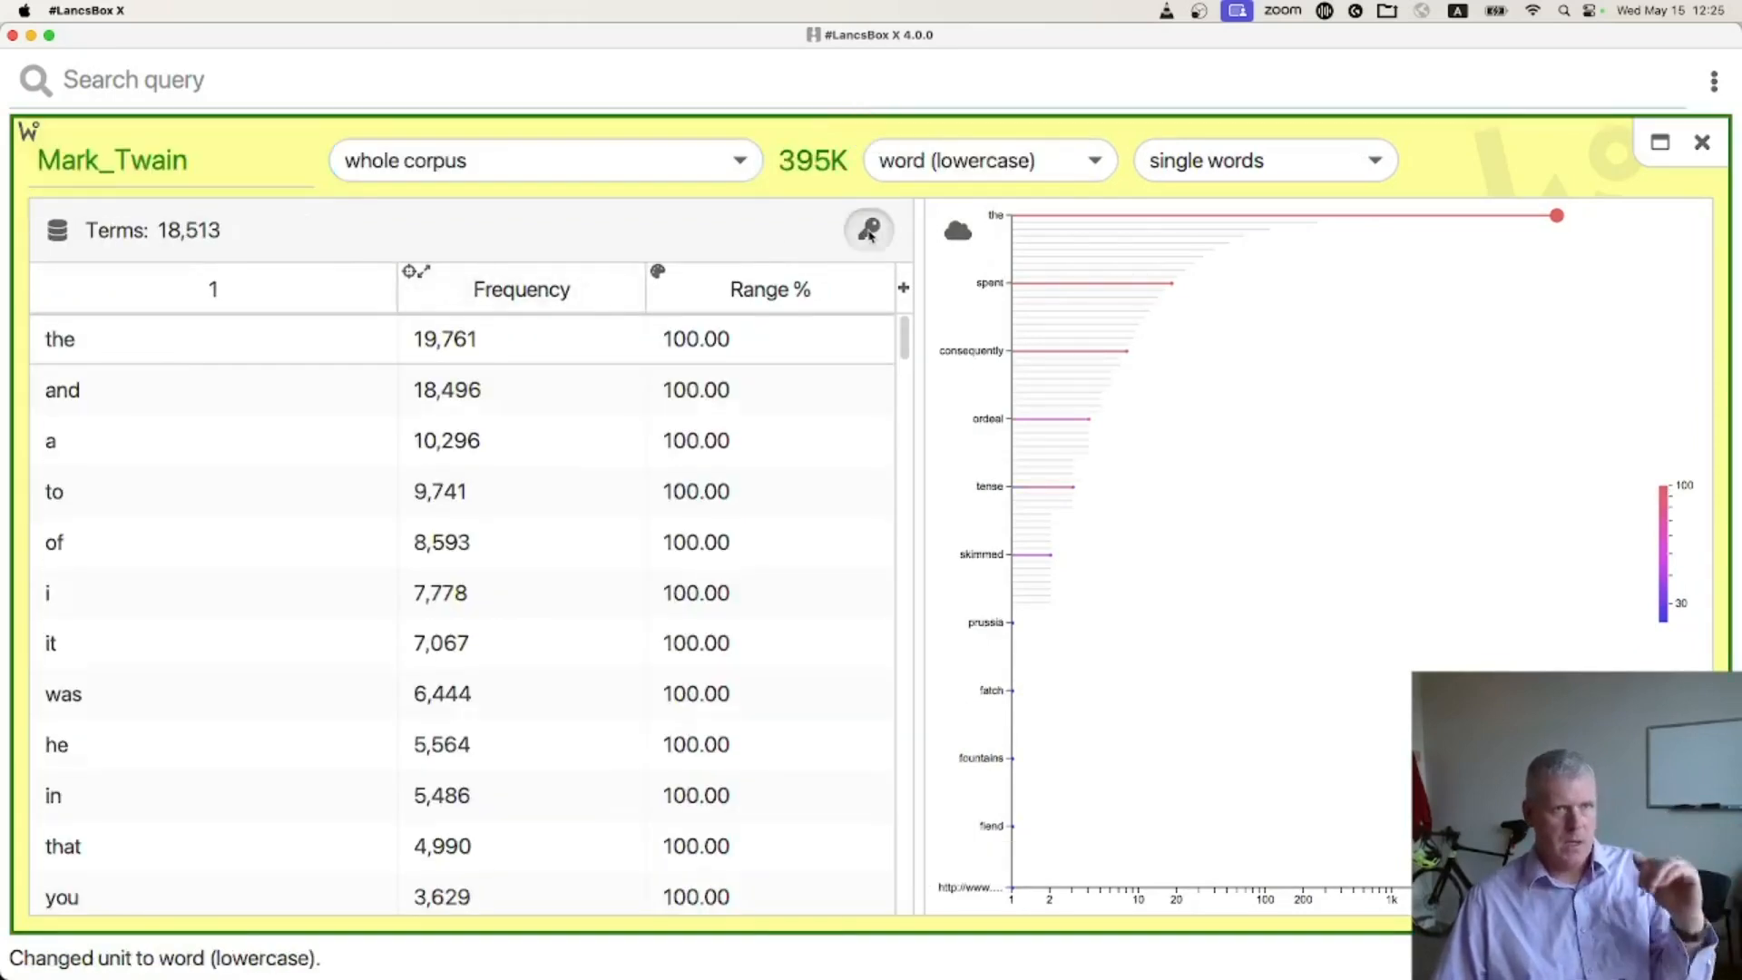
left_click(424, 257)
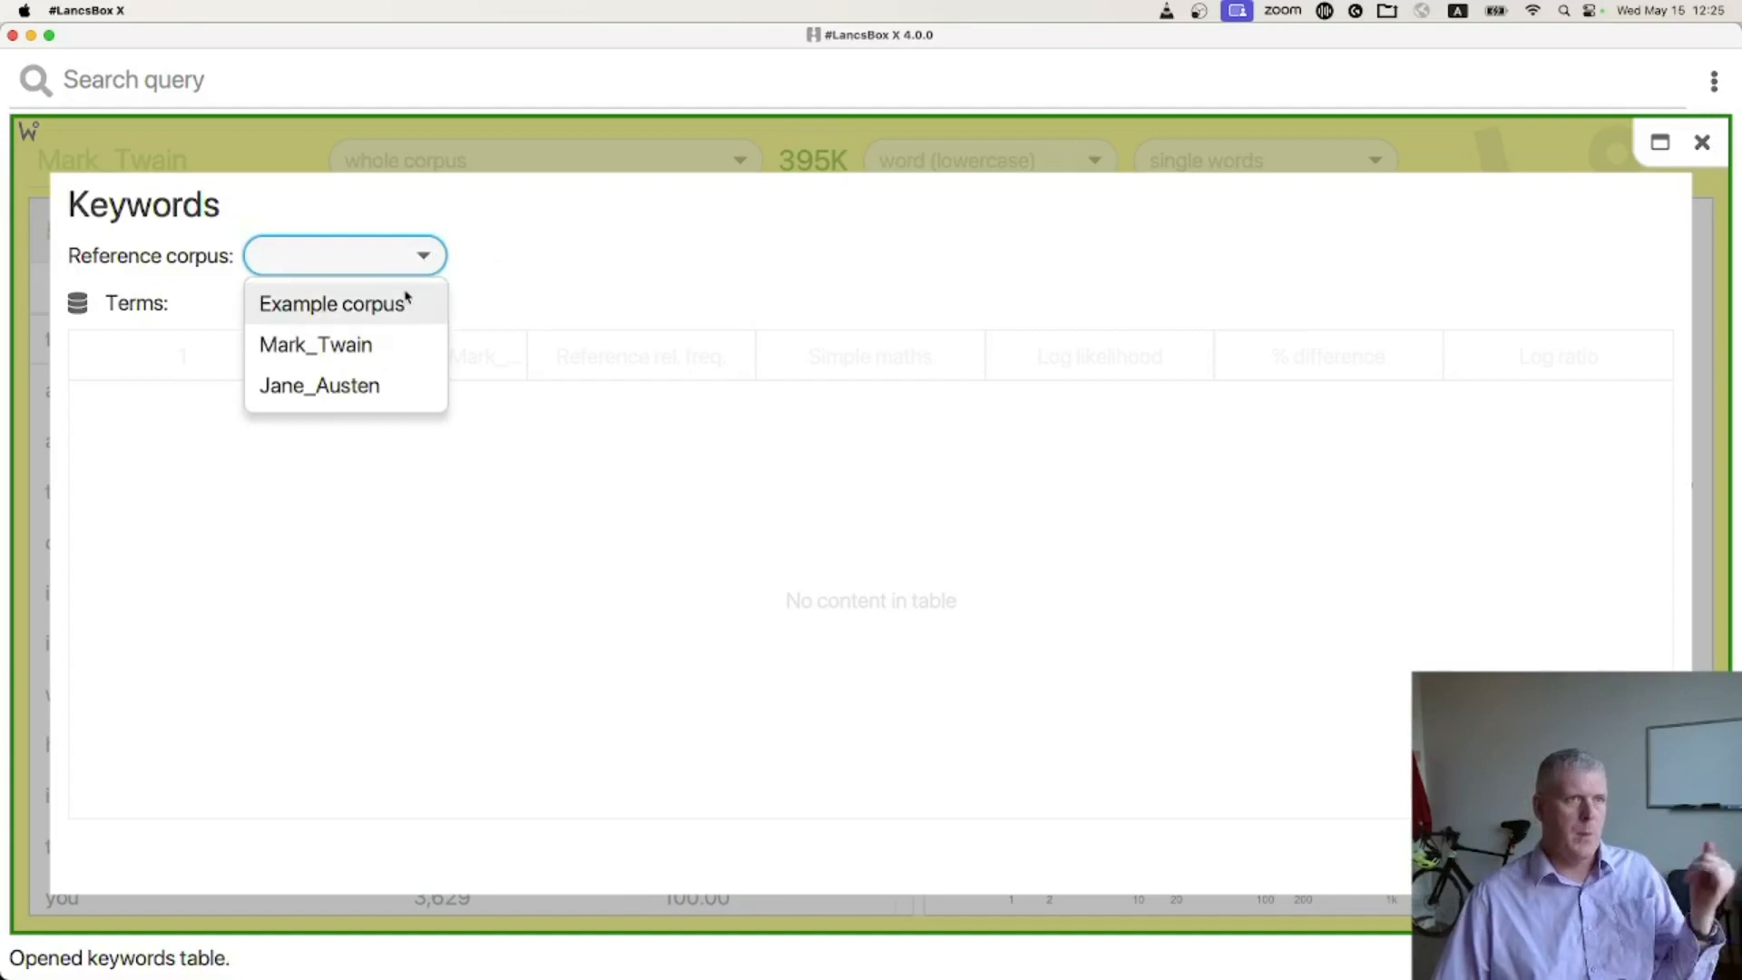
left_click(370, 387)
left_click(611, 256)
left_click(550, 305)
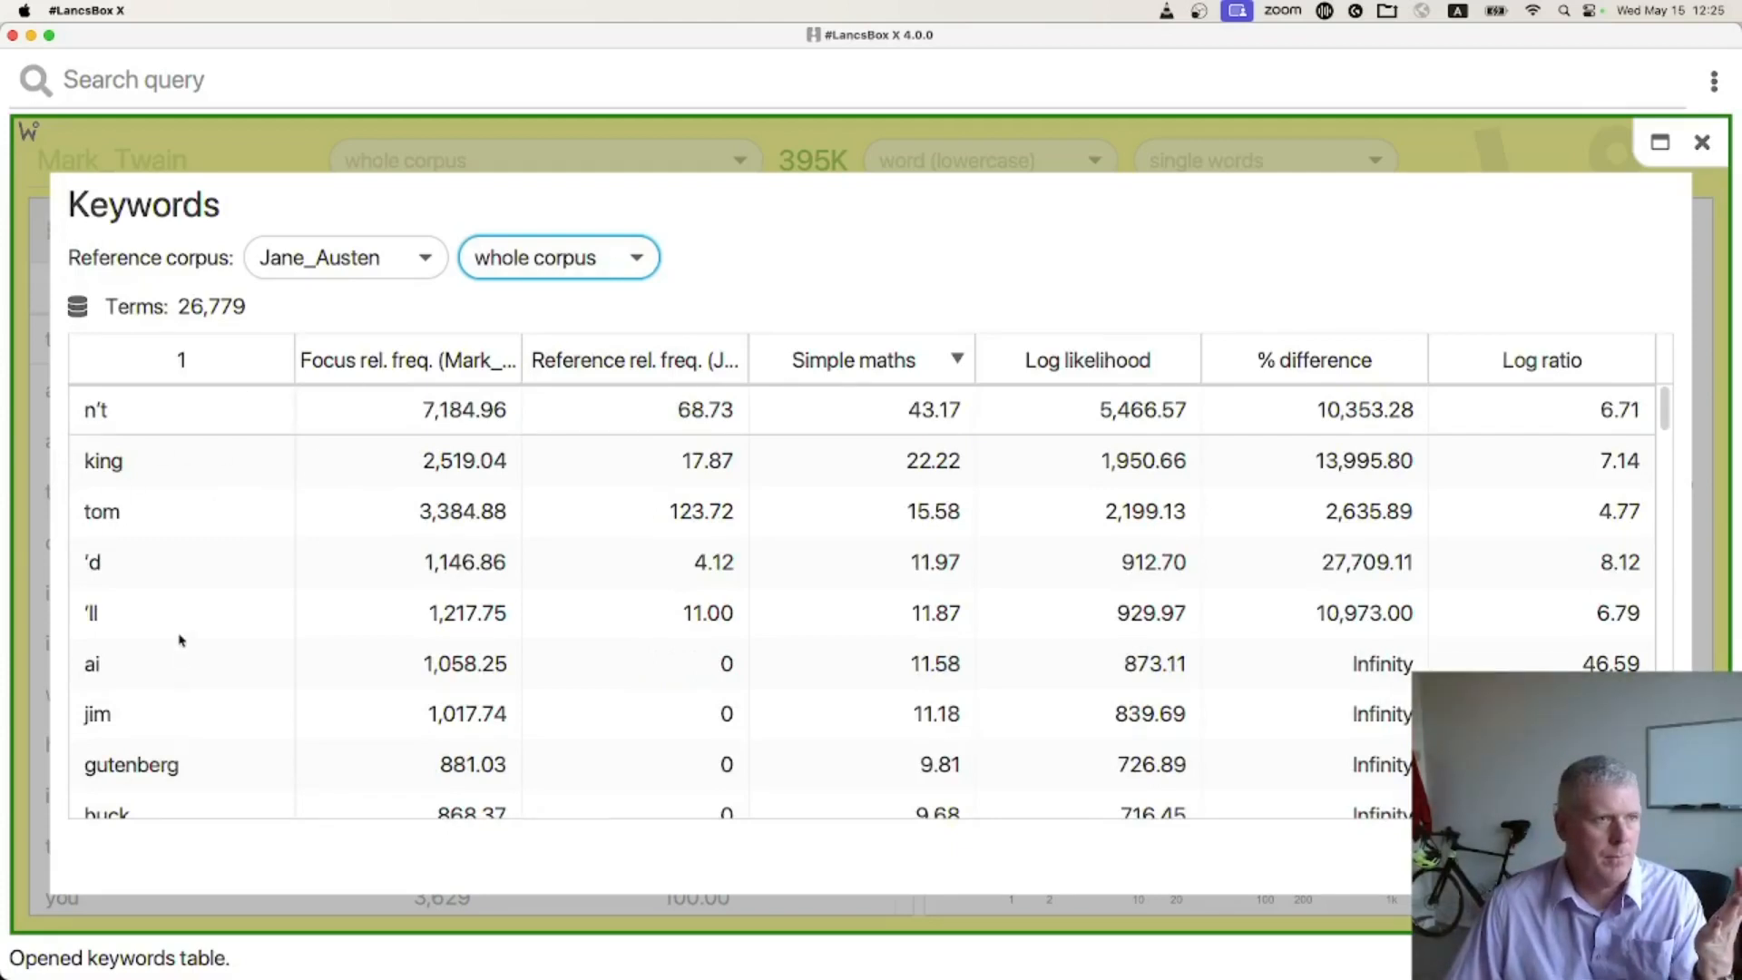
Look through the top Mark_Twain keywords ranked by simple maths and close the keywords table.
scroll(181, 641, "down", 3)
scroll(300, 544, "up", 3)
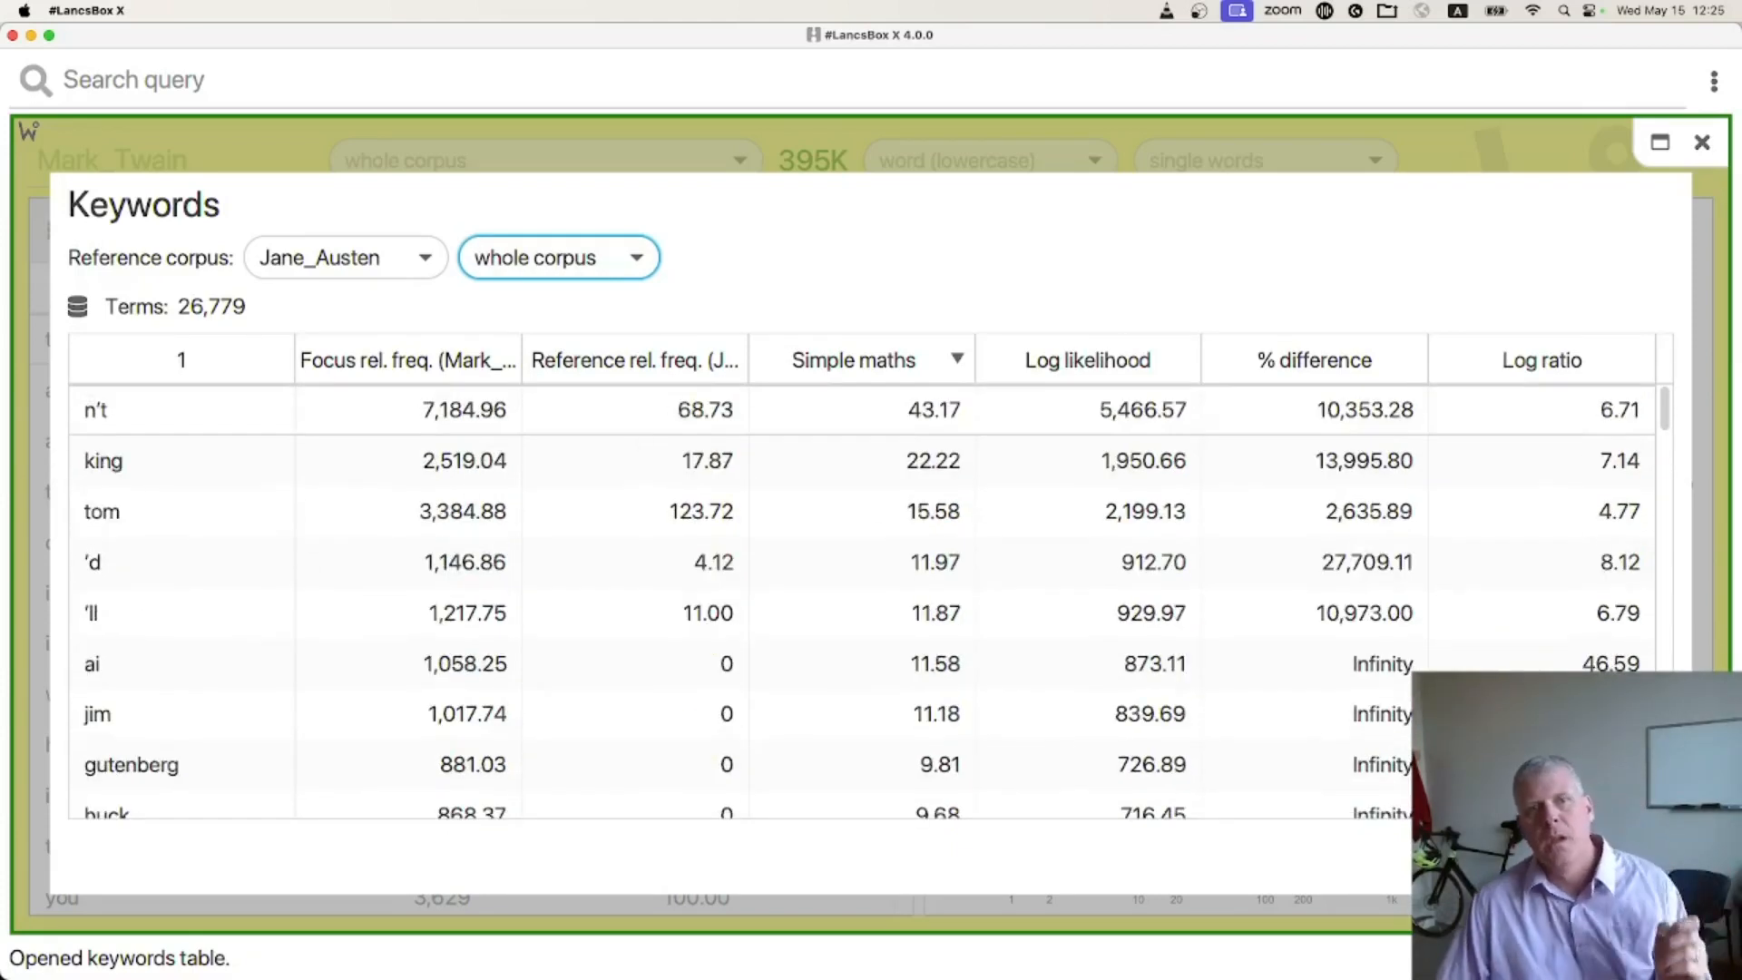
key("Escape")
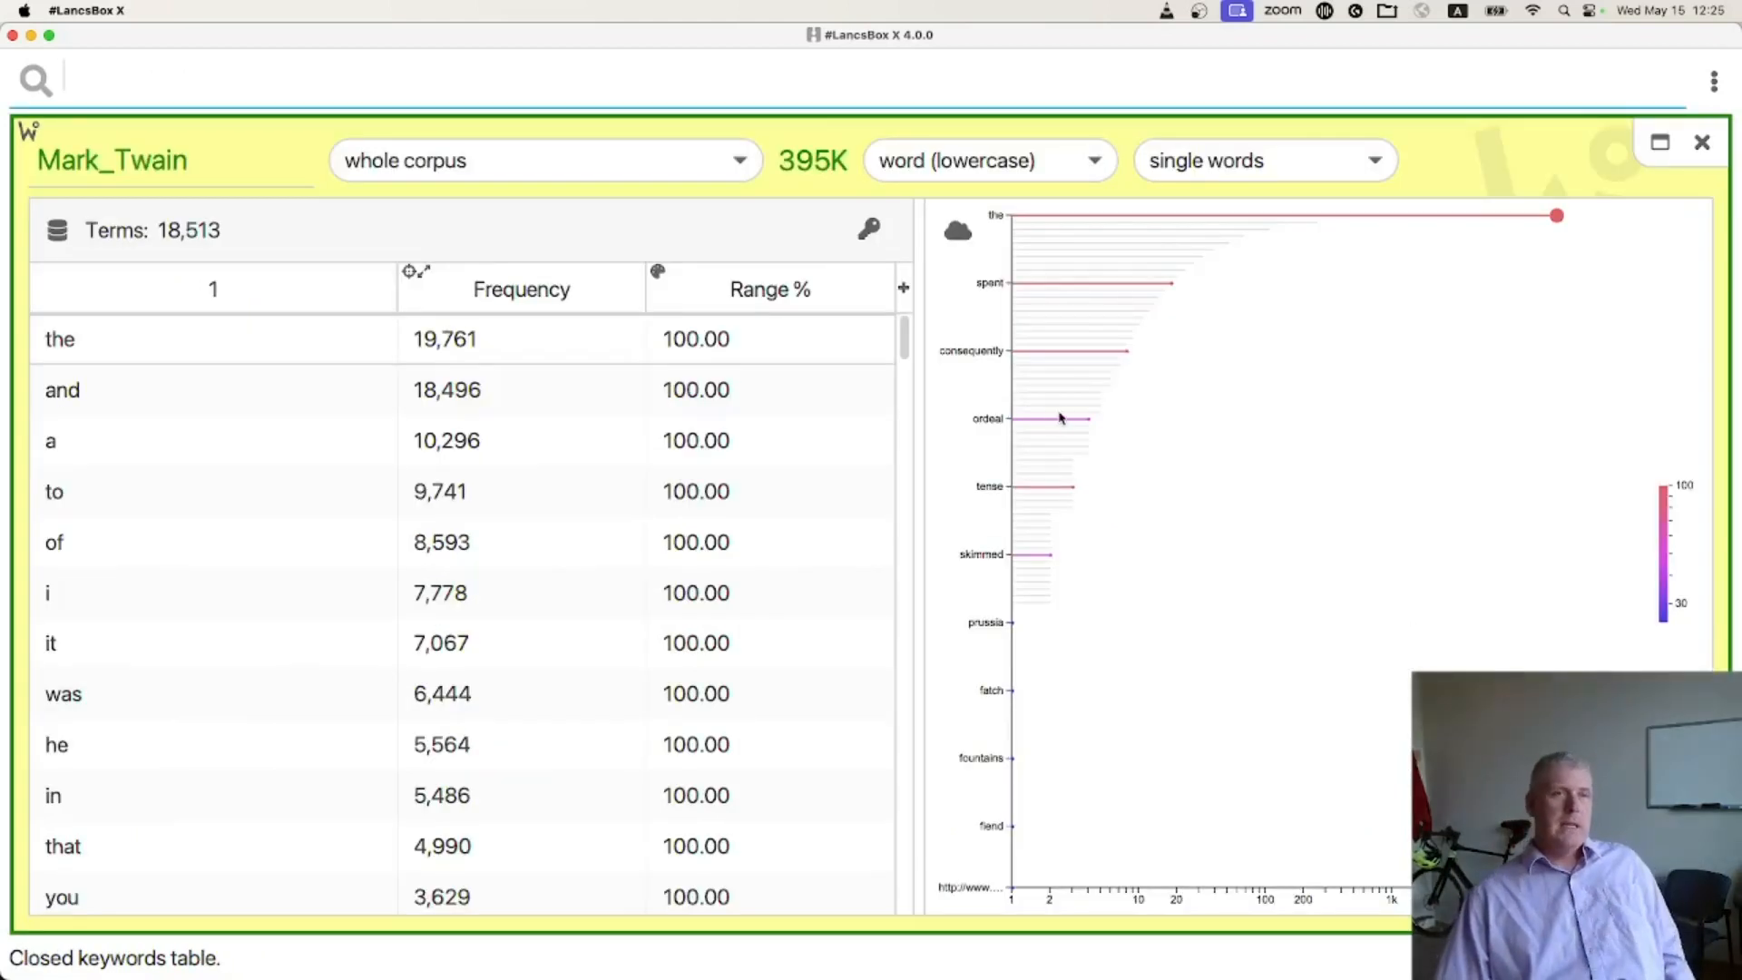